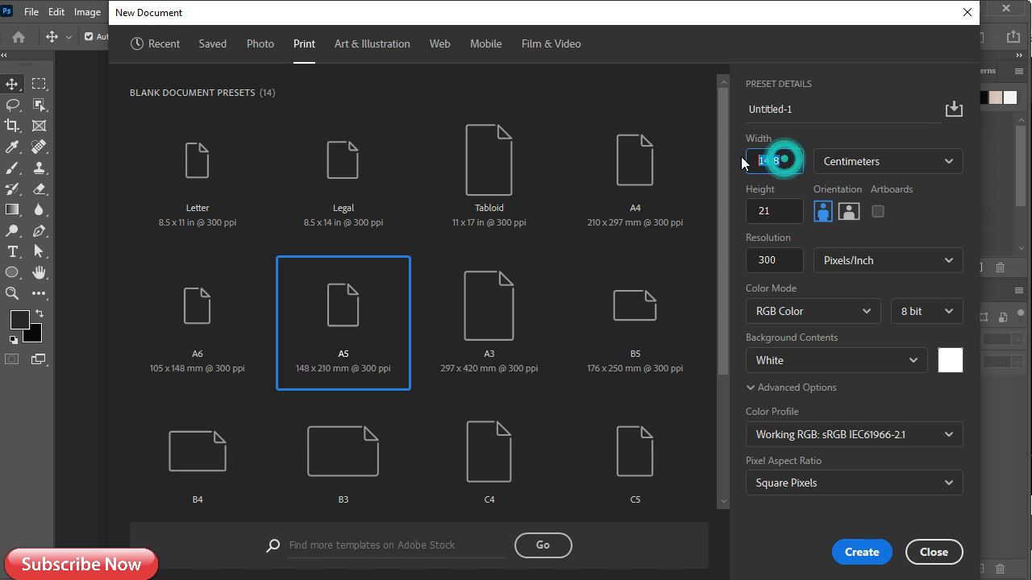
Create a 15 × 21 cm, 300 ppi CMYK document named "Professional Flyer Design".
triple_click(801, 105)
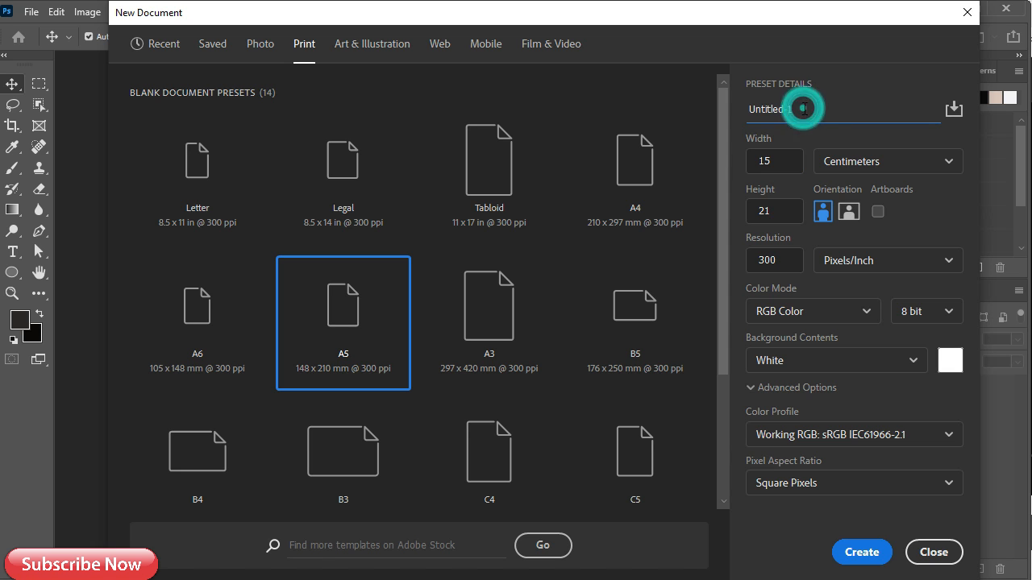
text(Professional Flyer Design)
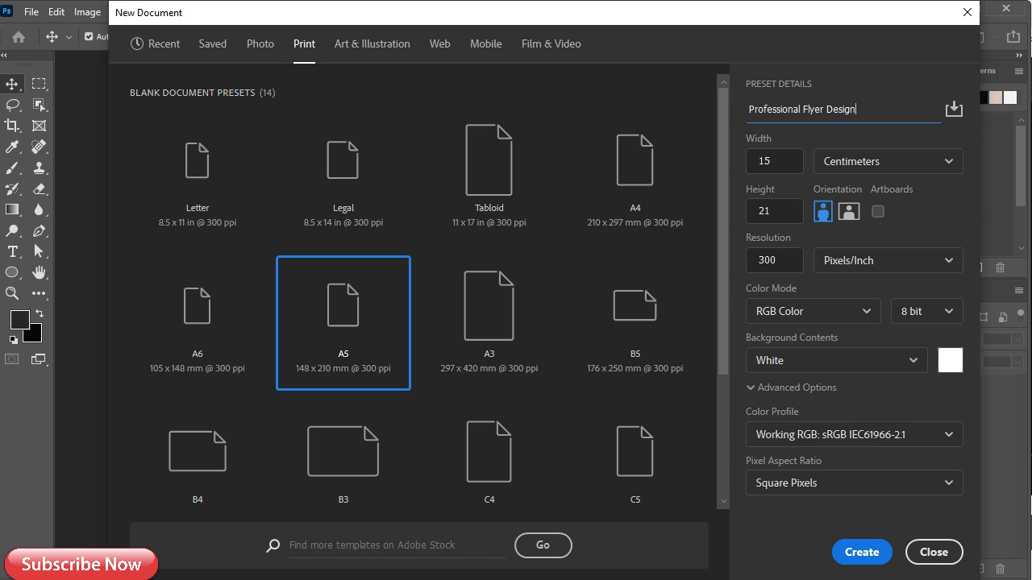
click(782, 311)
click(794, 423)
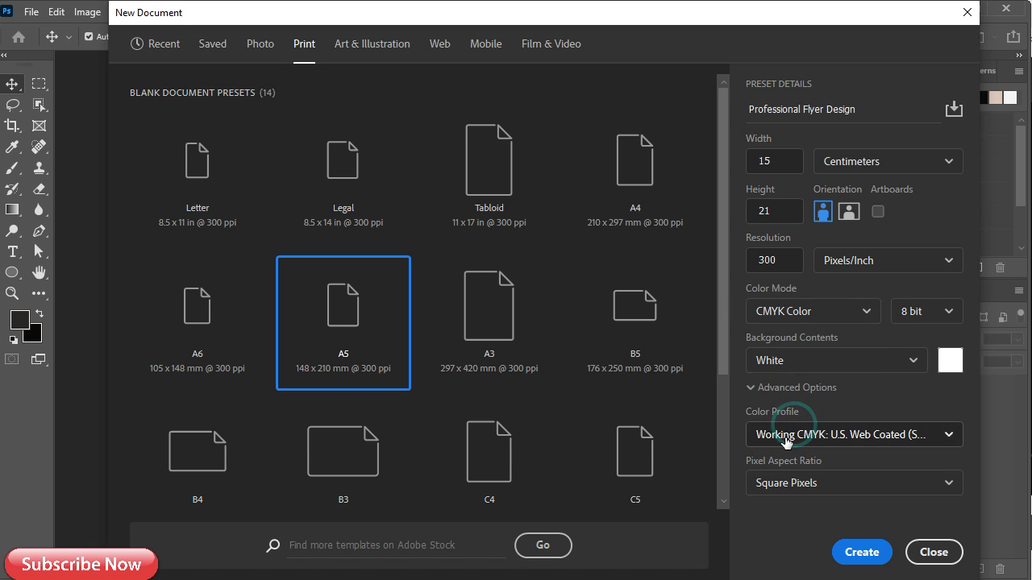
click(861, 552)
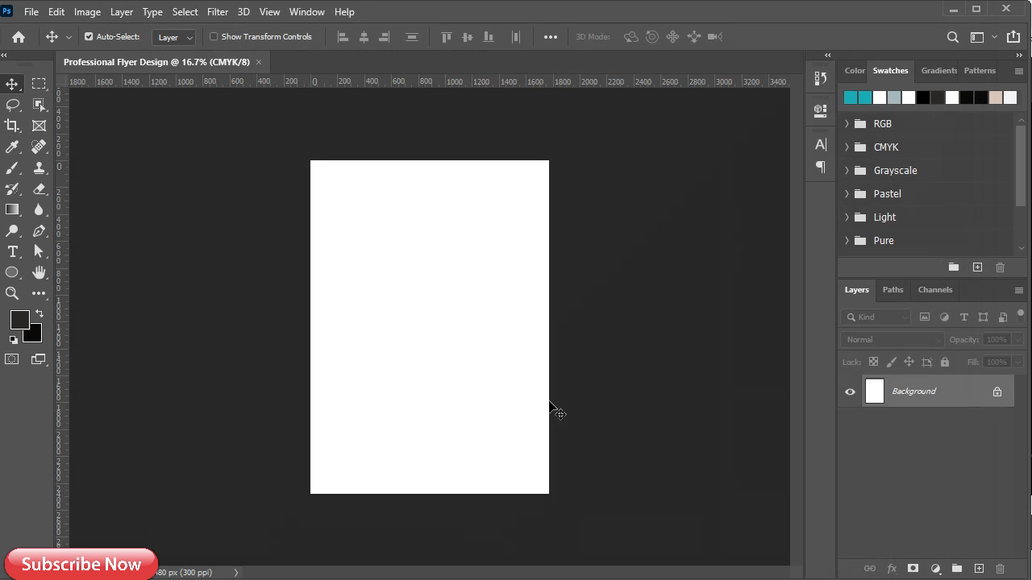
Place two vertical and two horizontal guides along the four edges of the page.
key(ctrl+0)
drag(62, 295, 273, 282)
key(ctrl+z)
drag(60, 374, 273, 361)
drag(378, 90, 379, 107)
drag(68, 281, 587, 270)
drag(419, 92, 486, 547)
key(ctrl+0)
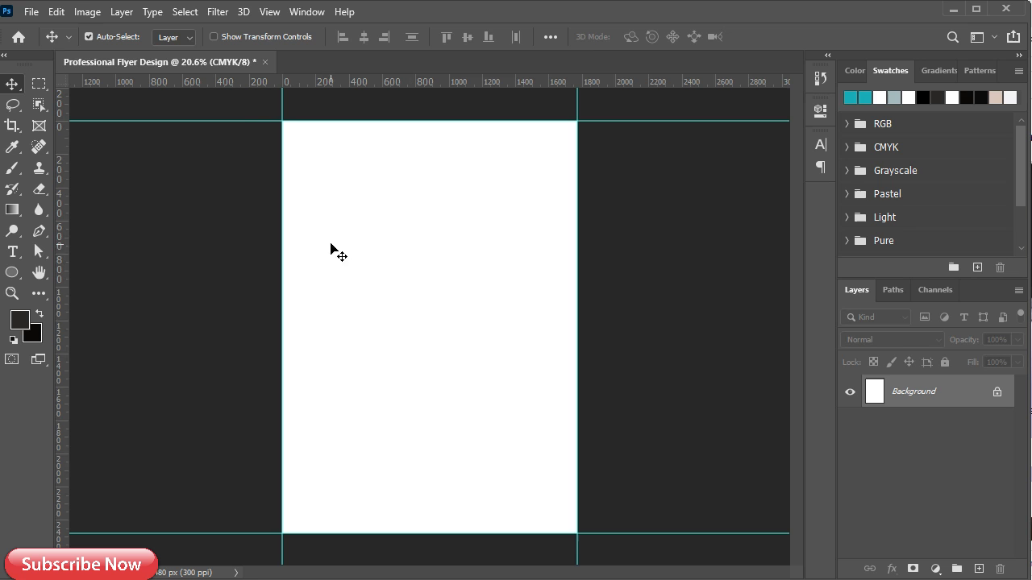
Enlarge the canvas to 15.25 cm wide and 21.25 cm high, keeping the centre anchor, to add bleed around the guides.
click(80, 11)
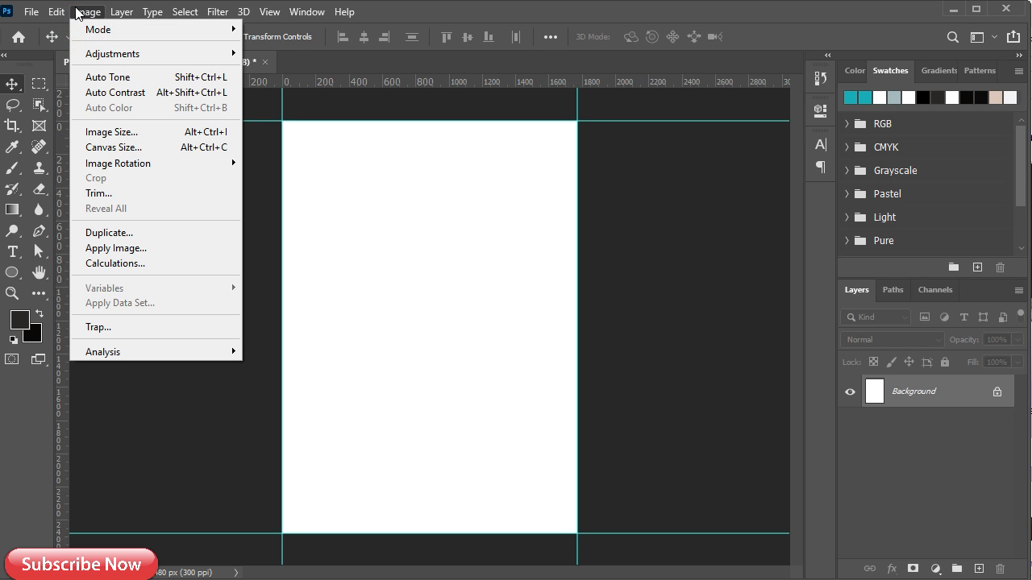
click(412, 349)
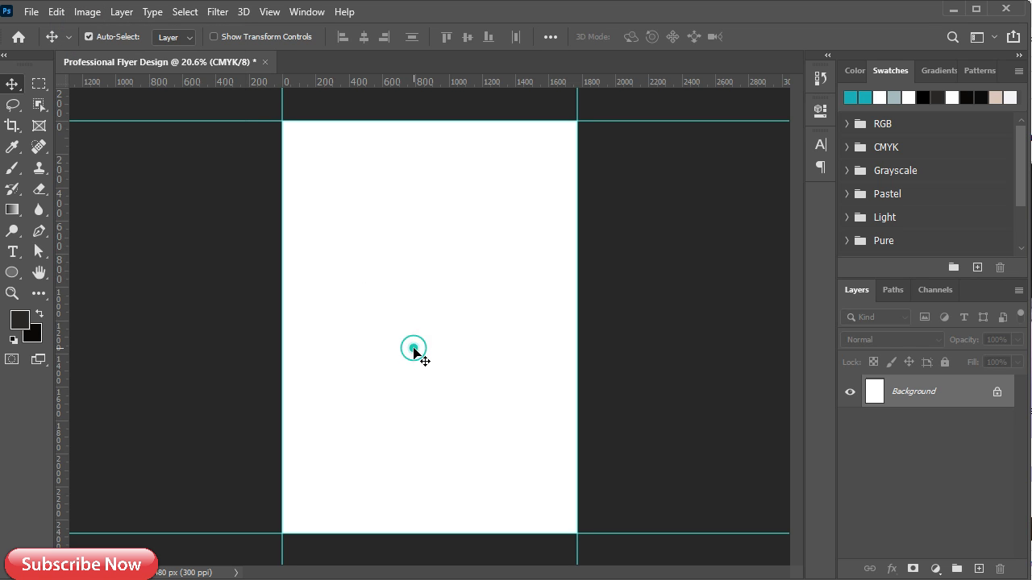
click(88, 11)
click(142, 152)
click(595, 191)
click(601, 246)
click(531, 194)
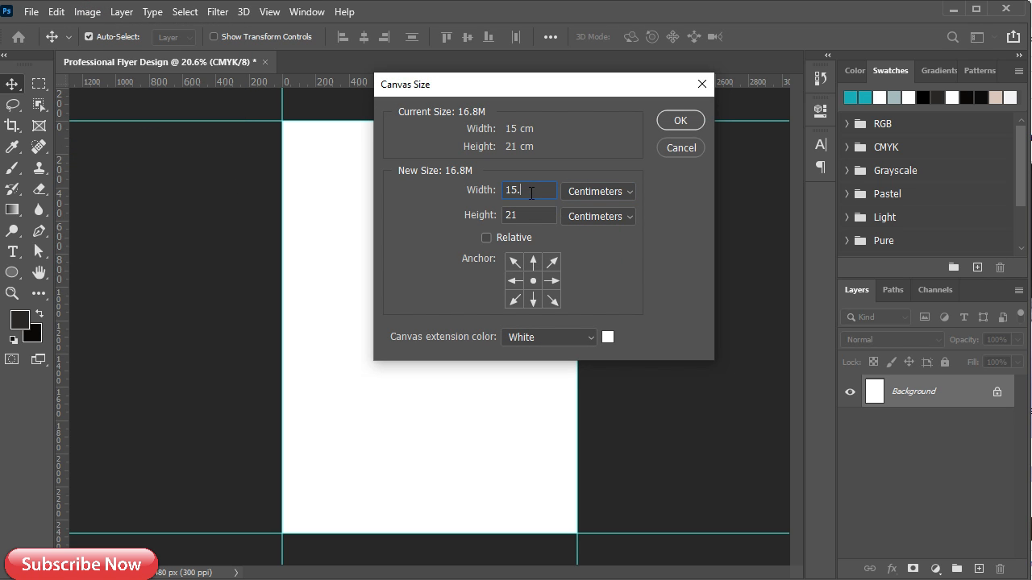
click(532, 215)
text(.25)
click(675, 121)
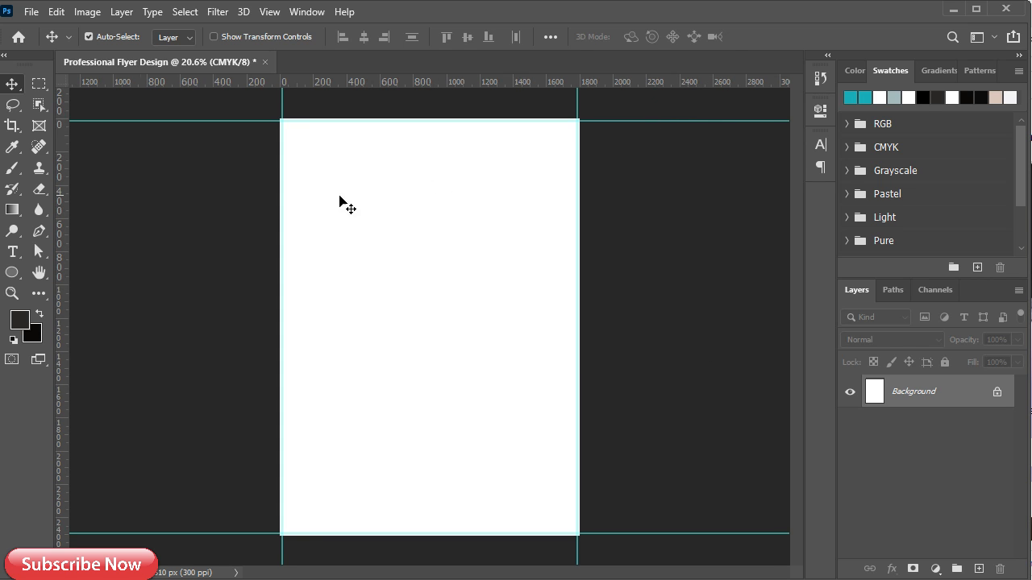
Draw a closed black Pen shape with a curved lower edge over the upper part of the page, about 3070 × 1292 px.
key(ctrl+minus)
click(39, 231)
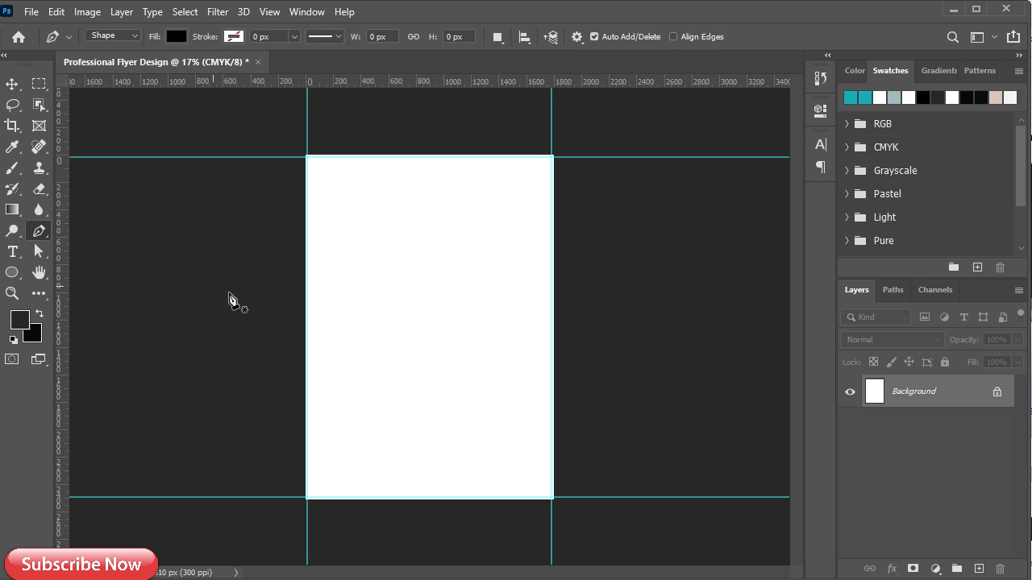
click(261, 266)
drag(543, 247, 624, 185)
drag(465, 309, 356, 347)
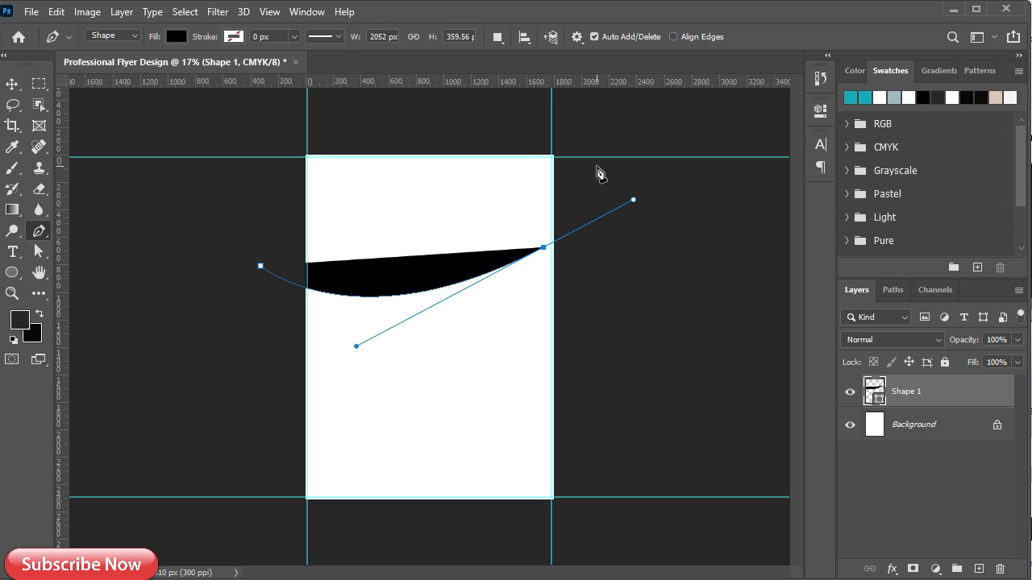
click(634, 166)
click(596, 124)
click(506, 119)
click(398, 119)
click(280, 119)
click(210, 140)
click(261, 265)
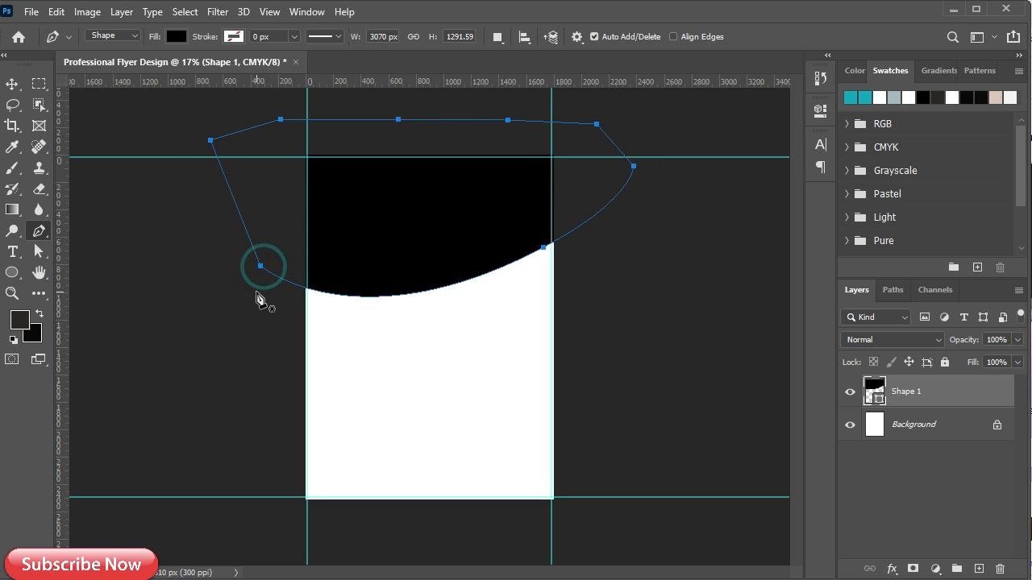
scroll(490, 357, up, 2)
scroll(497, 423, down, 1)
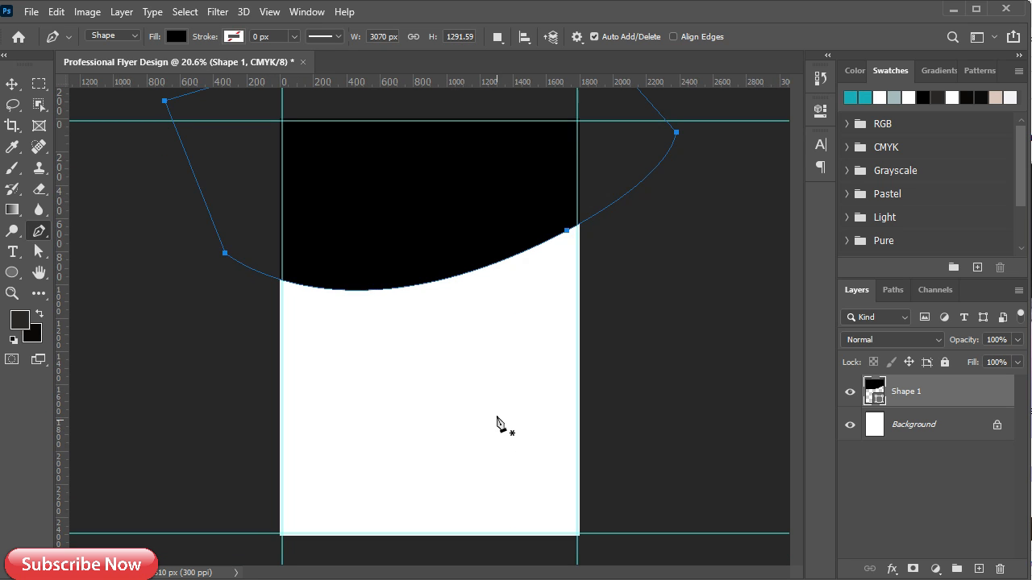
key(Return)
key(v)
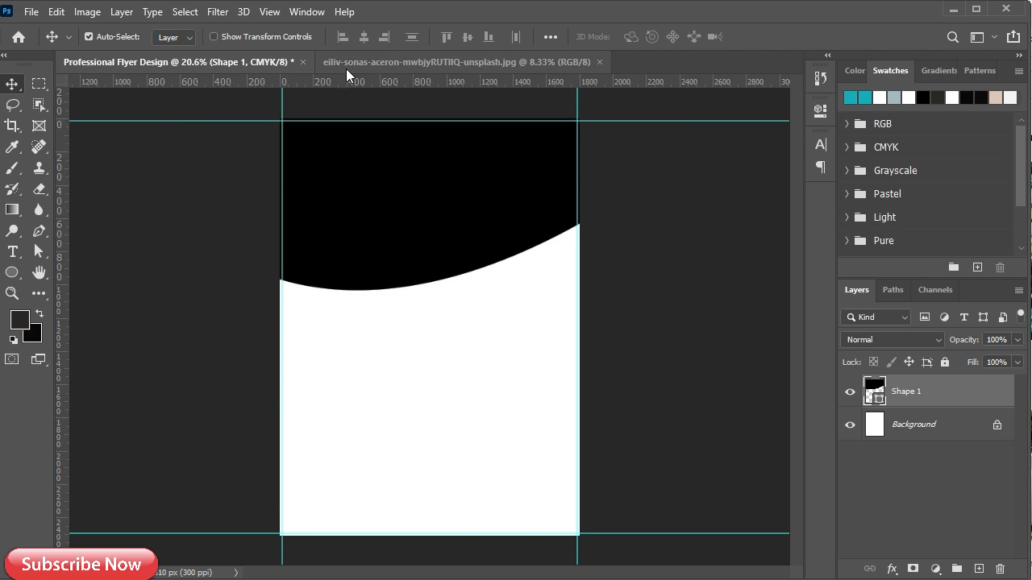
Copy the burger photo into the flyer, convert it to a smart object and clip it to the curved shape.
click(347, 66)
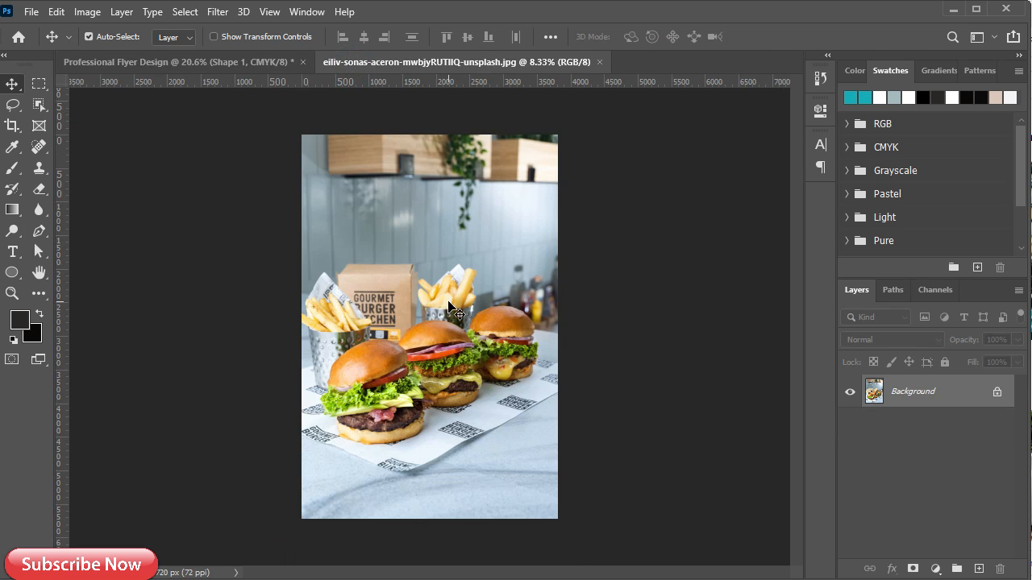
drag(211, 56, 372, 247)
right_click(916, 385)
click(783, 223)
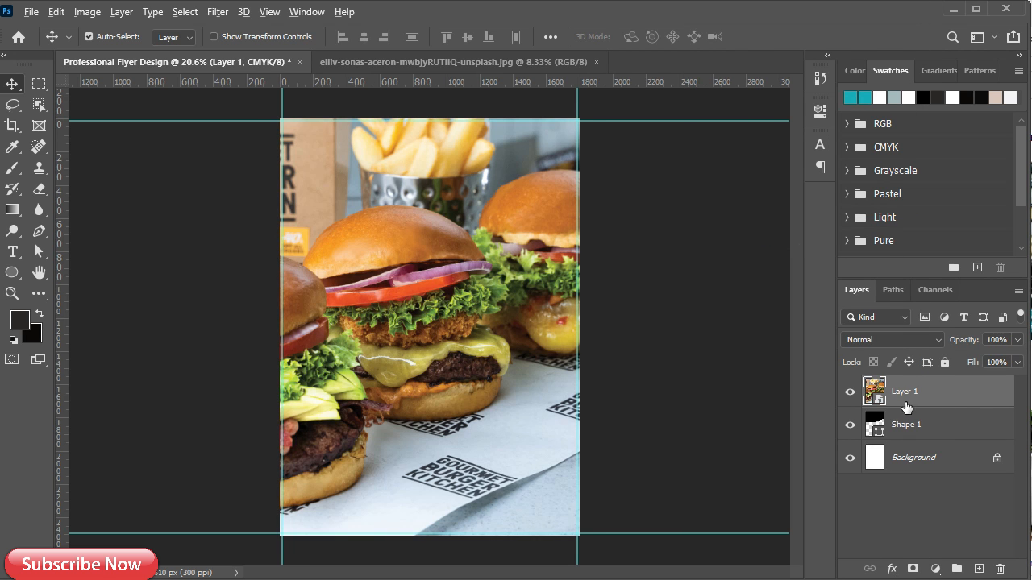
alt+click(905, 407)
Scale the clipped burger photo down to about 51% and position it over the curved shape.
key(ctrl+minus)
key(ctrl+t)
drag(400, 518, 401, 355)
drag(397, 273, 413, 298)
drag(432, 386, 431, 303)
drag(423, 240, 423, 296)
key(ctrl+plus)
key(ctrl+plus)
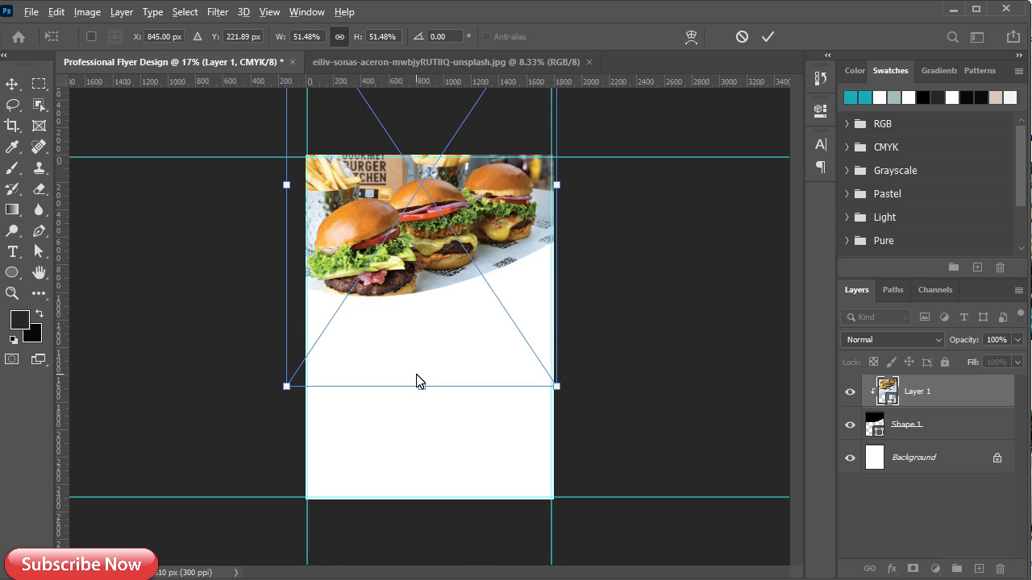
Reduce the burger photo to 46.85% so it spans the page width, and reposition it inside the curved shape.
drag(414, 158, 416, 172)
drag(408, 310, 417, 233)
drag(586, 173, 586, 159)
drag(406, 204, 435, 265)
drag(550, 378, 544, 371)
drag(415, 204, 435, 223)
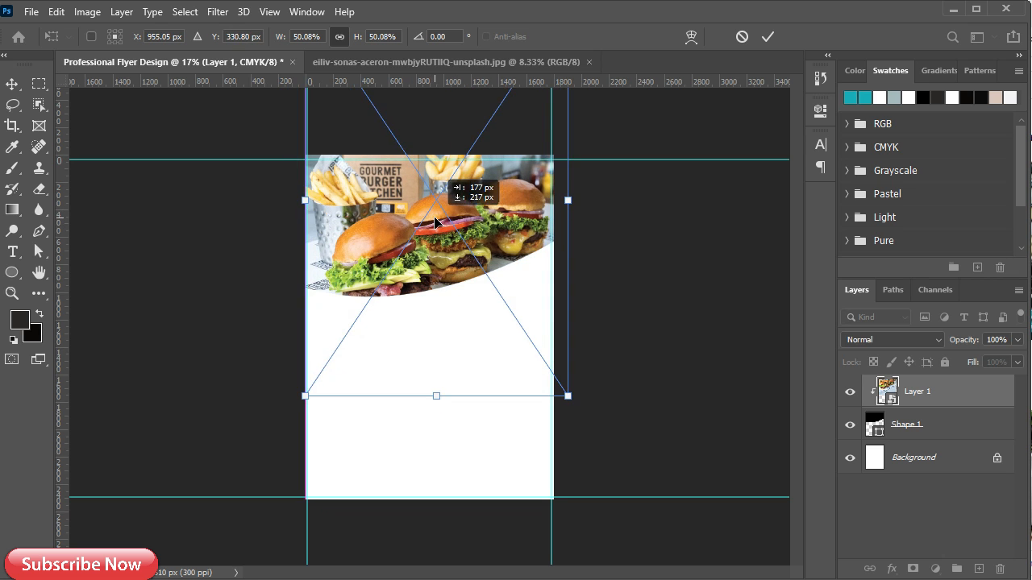
drag(568, 397, 548, 366)
drag(458, 232, 458, 268)
drag(550, 215, 563, 215)
drag(452, 260, 456, 265)
drag(562, 220, 554, 219)
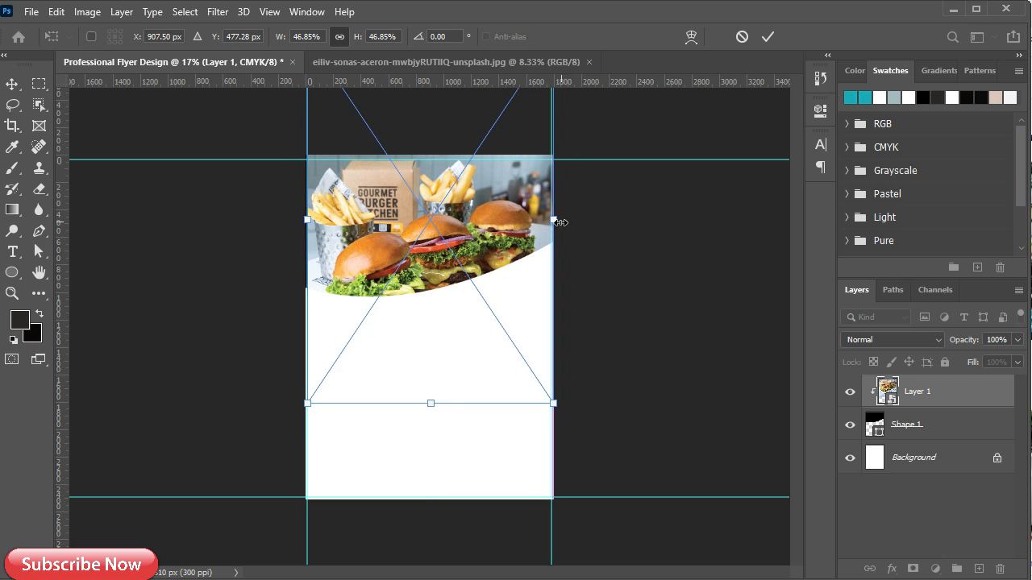
Move the burger photo up to Y 318.89 px and apply the transform.
key(Up)
key(Up)
key(Up)
key(Up)
key(Up)
key(Up)
key(Up)
key(Up)
key(Up)
key(Up)
key(Up)
key(Up)
key(Up)
key(Up)
key(Up)
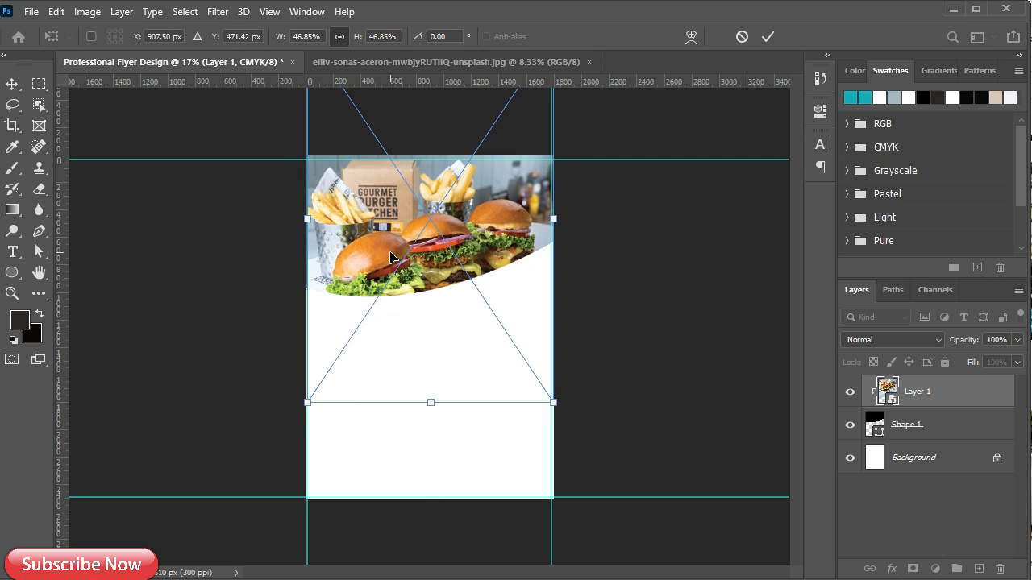
key(Up)
key(Up)
key(Up)
key(Up)
key(Up)
key(Up)
key(Up)
key(Up)
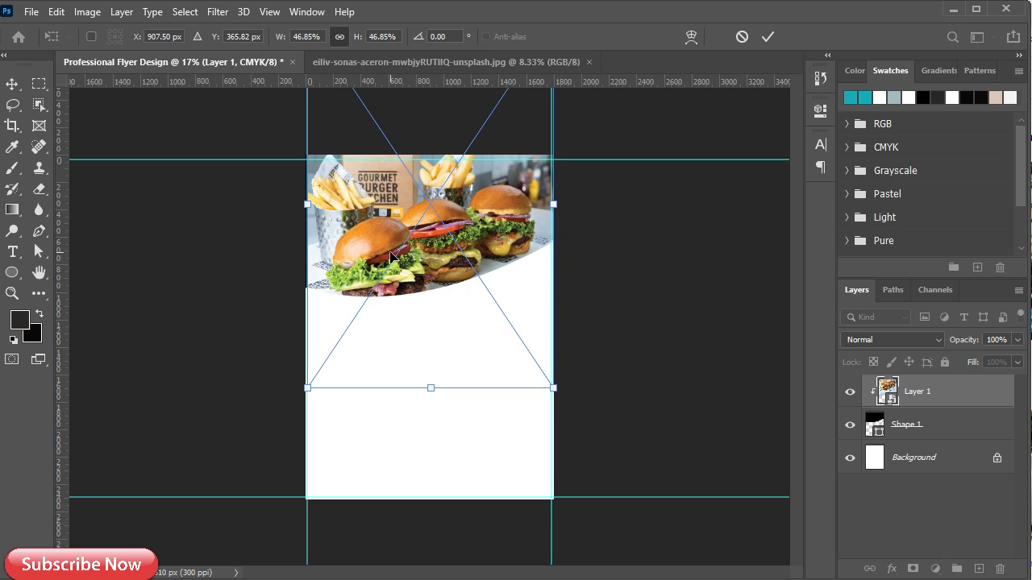
key(Up)
key(Up)
key(Up)
key(Up)
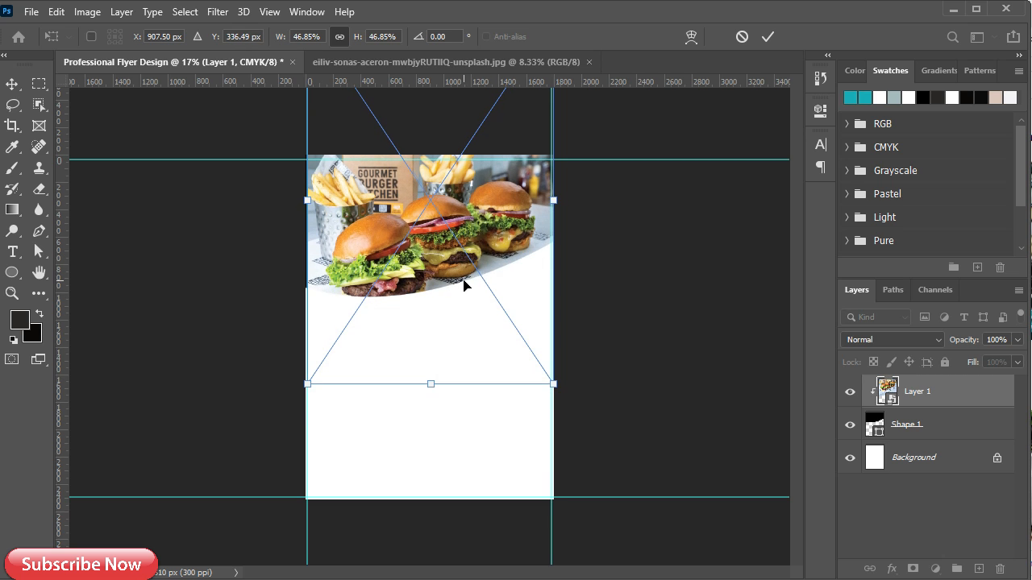
key(Return)
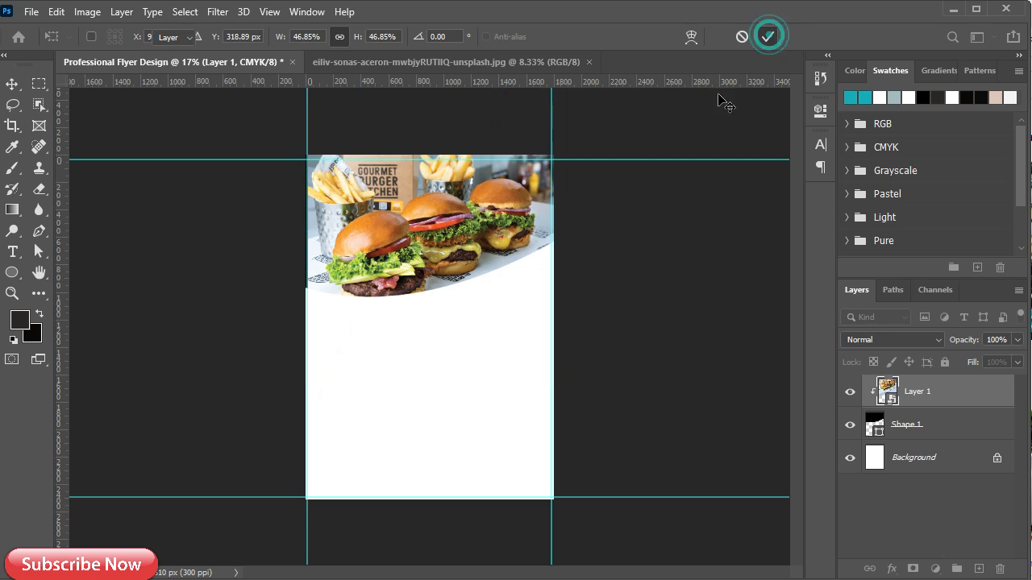
Draw an S-shaped Pen curve across the page below the photo, rising to the right edge, about 1946 × 1096 px.
scroll(422, 335, up, 3)
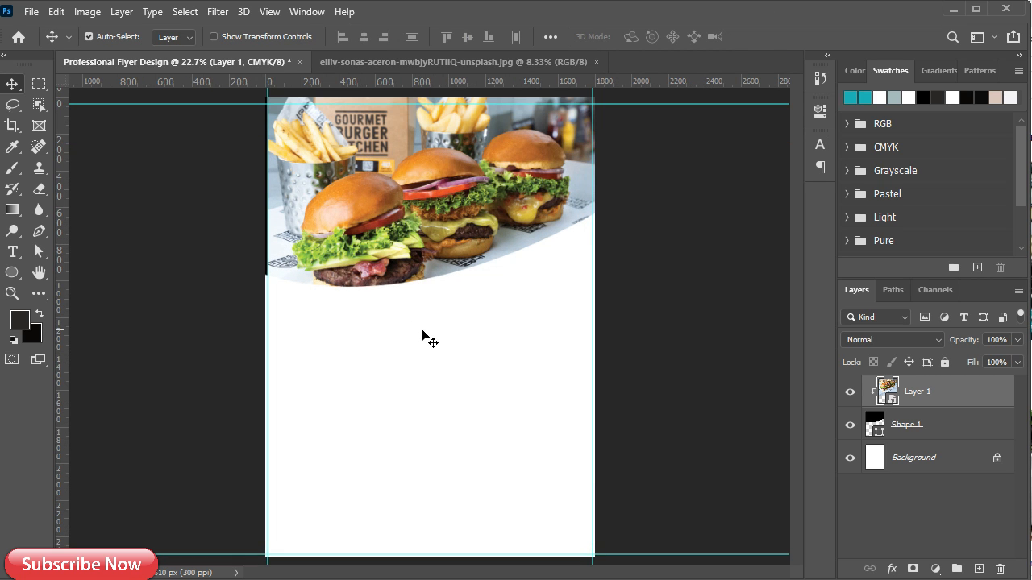
click(39, 231)
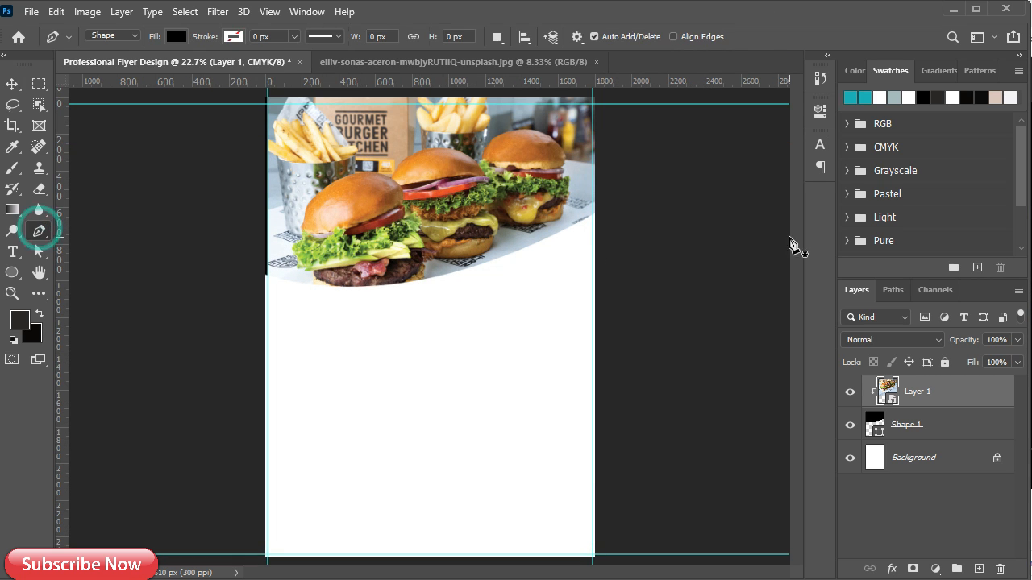
click(603, 230)
click(248, 432)
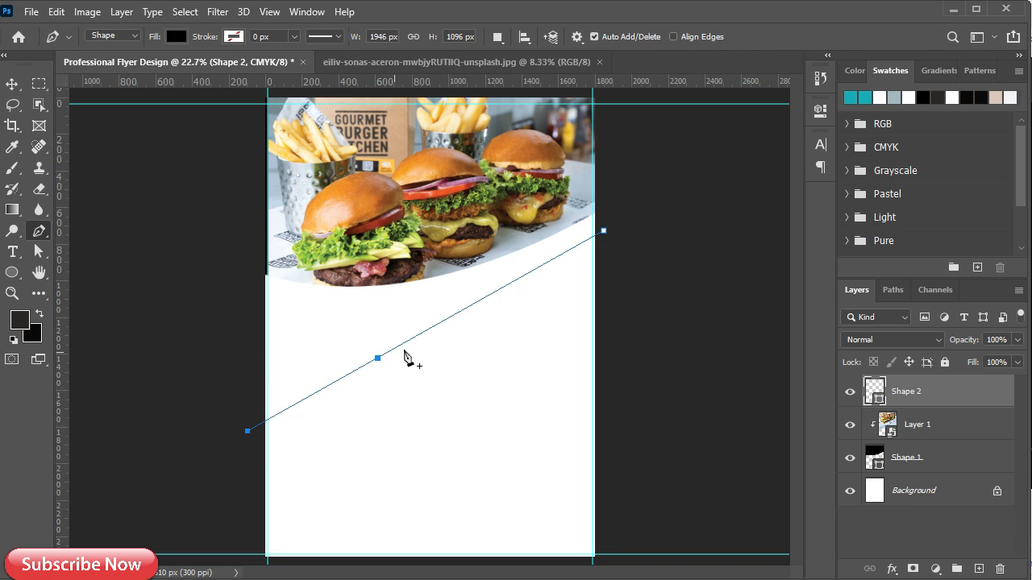
click(417, 335)
drag(331, 387, 271, 367)
key(ctrl+z)
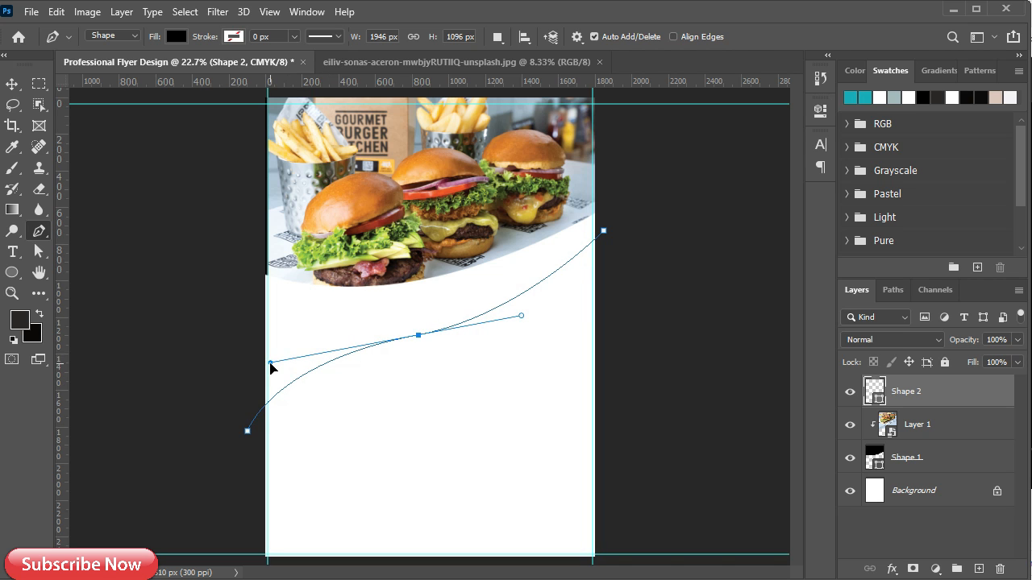
drag(521, 316, 551, 315)
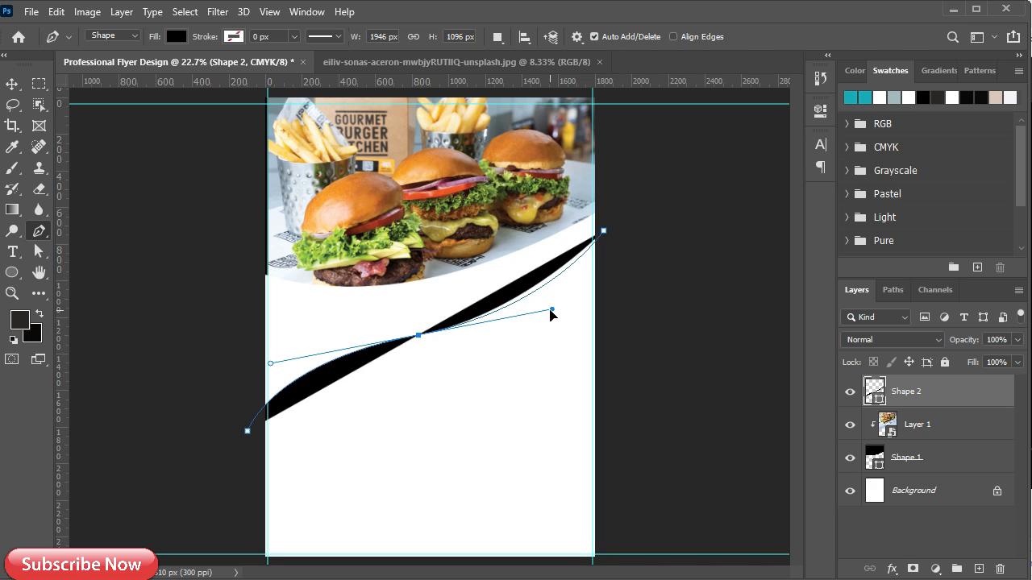
Extend the S-curve's path around the lower page and close it into a black shape of about 2611 × 1991 px.
drag(231, 494, 224, 489)
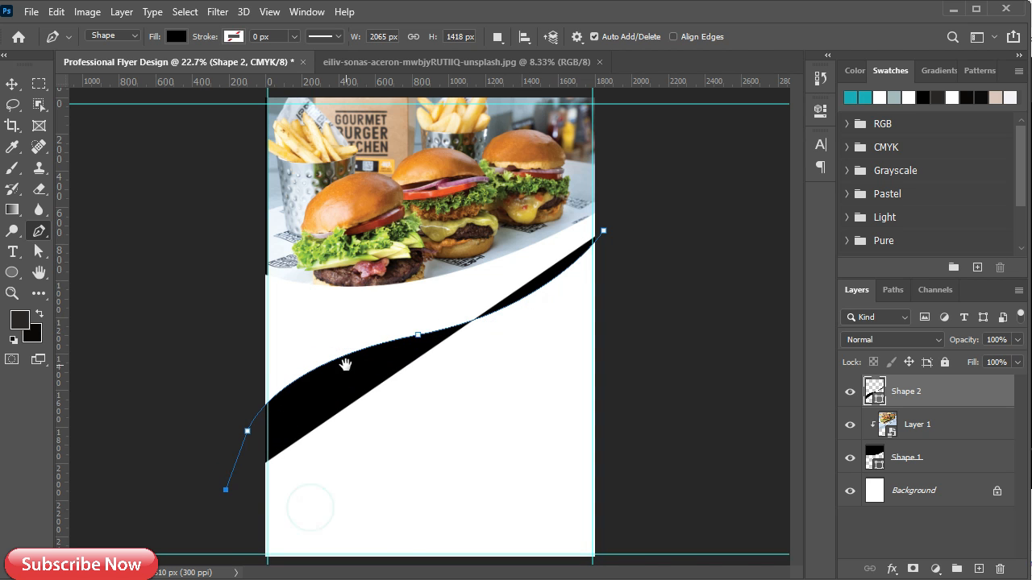
scroll(228, 556, down, 1)
click(256, 534)
click(374, 548)
click(541, 547)
click(651, 541)
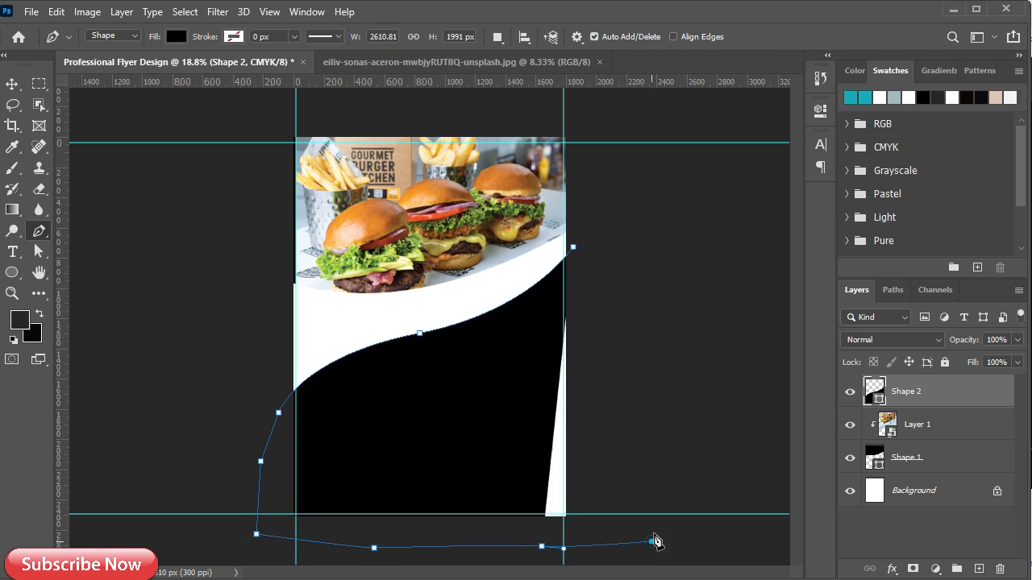
click(646, 438)
click(621, 271)
click(573, 248)
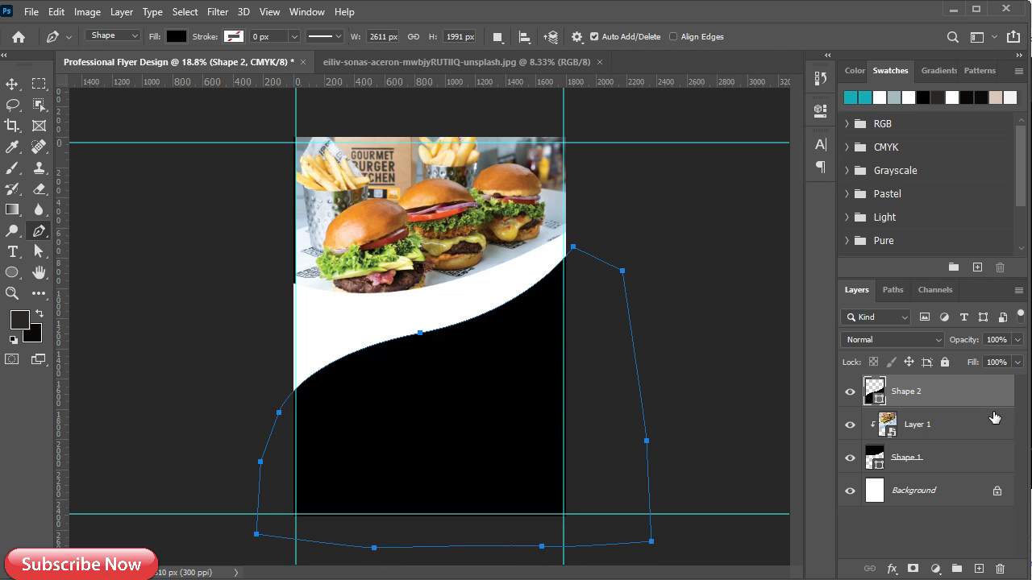
Move the lower wave shape's layer beneath the photo's clipping shape and duplicate the wave shape twice.
key(v)
drag(981, 390, 956, 470)
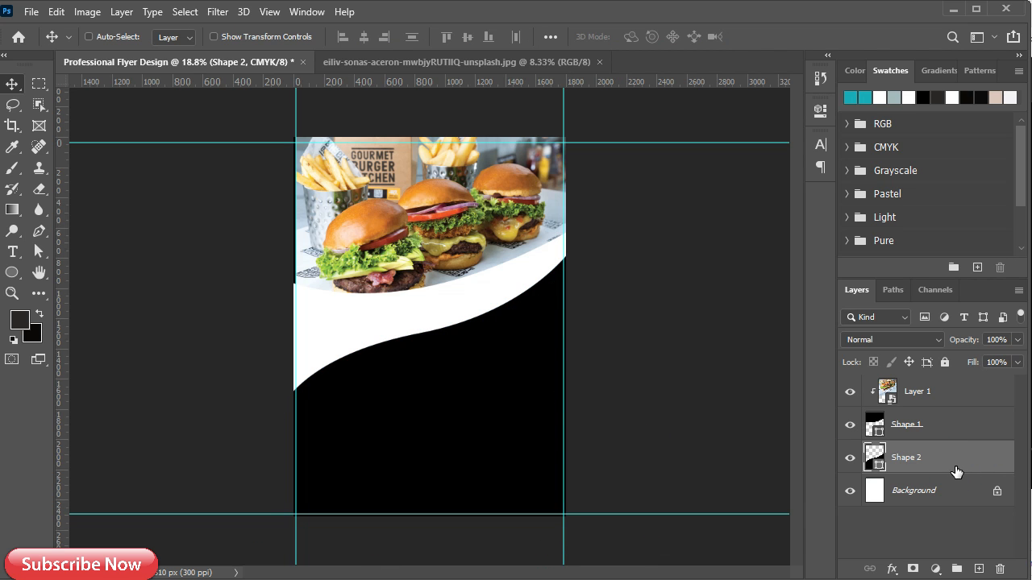
key(ctrl+j)
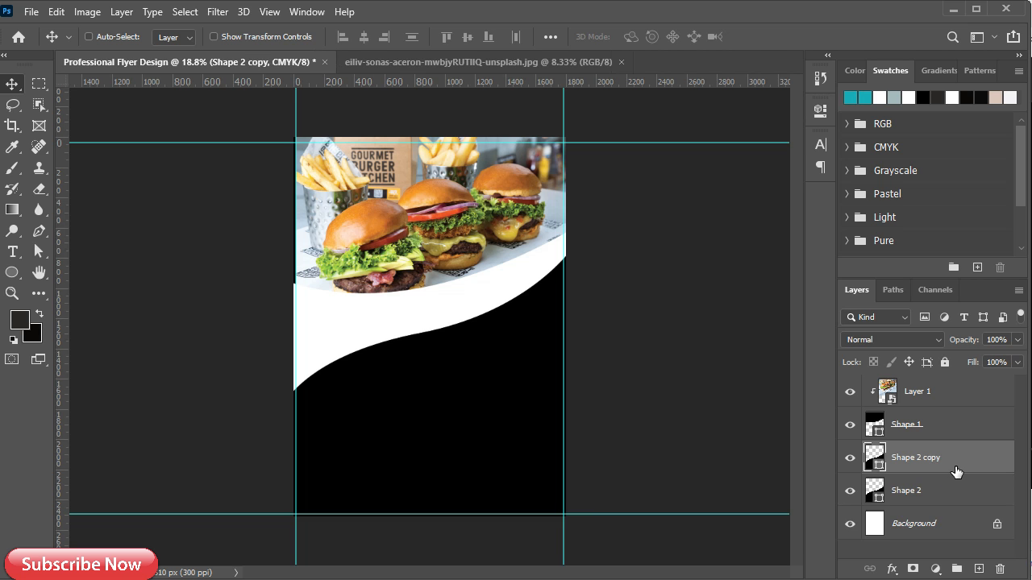
click(953, 496)
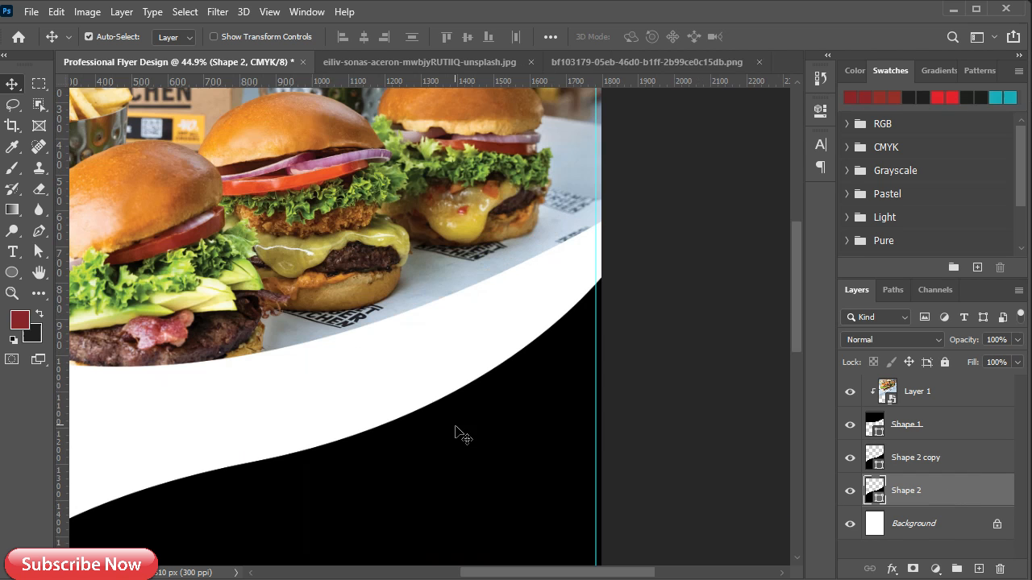
key(ctrl+j)
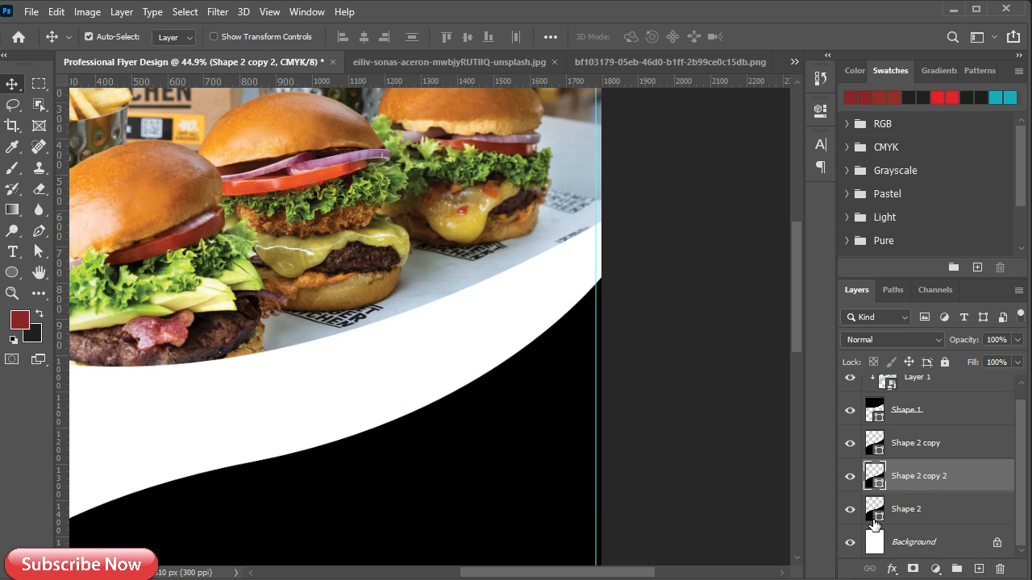
Fill the middle copy of the wave shape with white and the lowest wave shape with dark red.
double_click(874, 477)
click(684, 255)
click(1020, 228)
click(874, 508)
double_click(874, 508)
click(880, 97)
click(1020, 228)
Nudge the dark red wave upward so it forms a band above the black wave's edge.
key(Up)
key(Up)
key(Up)
key(Up)
key(Up)
key(Up)
key(Up)
key(Up)
key(Up)
key(Up)
key(Up)
key(Up)
key(Up)
key(Up)
key(Up)
key(Up)
key(Up)
key(Up)
key(Up)
key(Up)
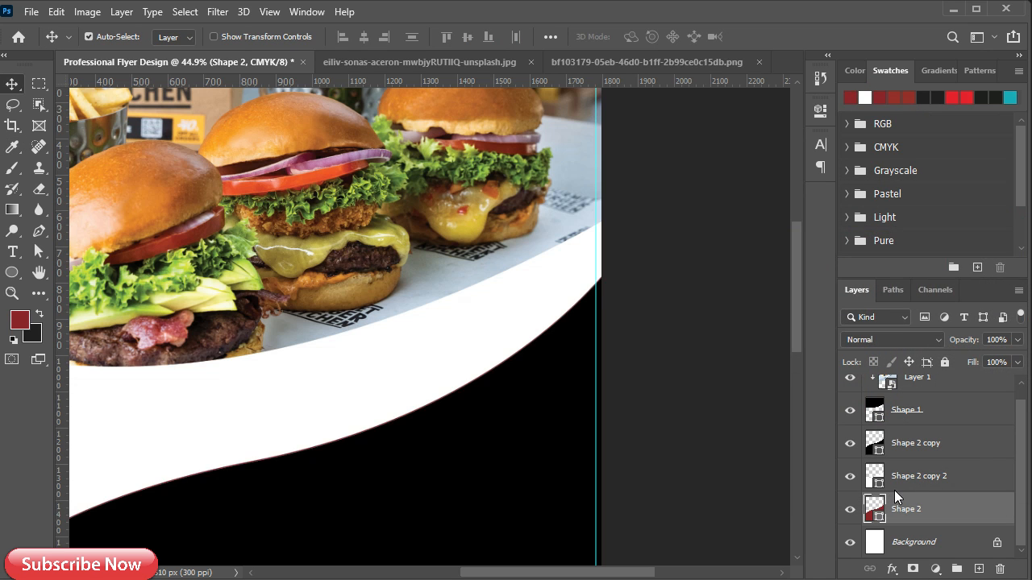
Nudge the white wave upward to form a thin white band between the red and black waves.
click(890, 482)
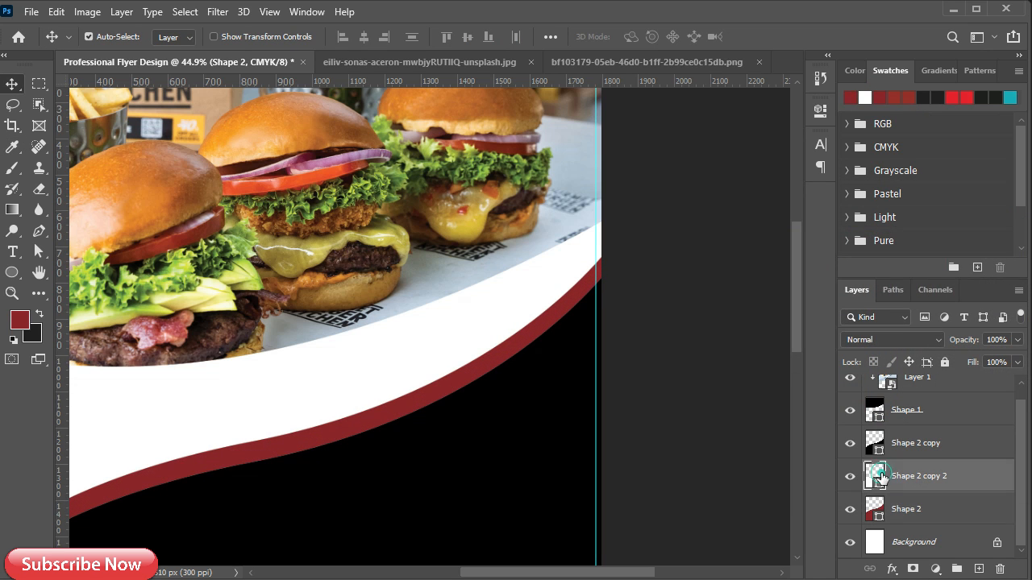
key(Up)
key(Up)
key(Up)
key(Up)
key(Up)
key(Up)
key(Up)
key(Up)
key(Up)
key(Up)
key(Up)
key(Up)
key(Up)
key(Up)
key(Up)
key(Up)
key(Up)
key(Up)
key(Up)
key(Up)
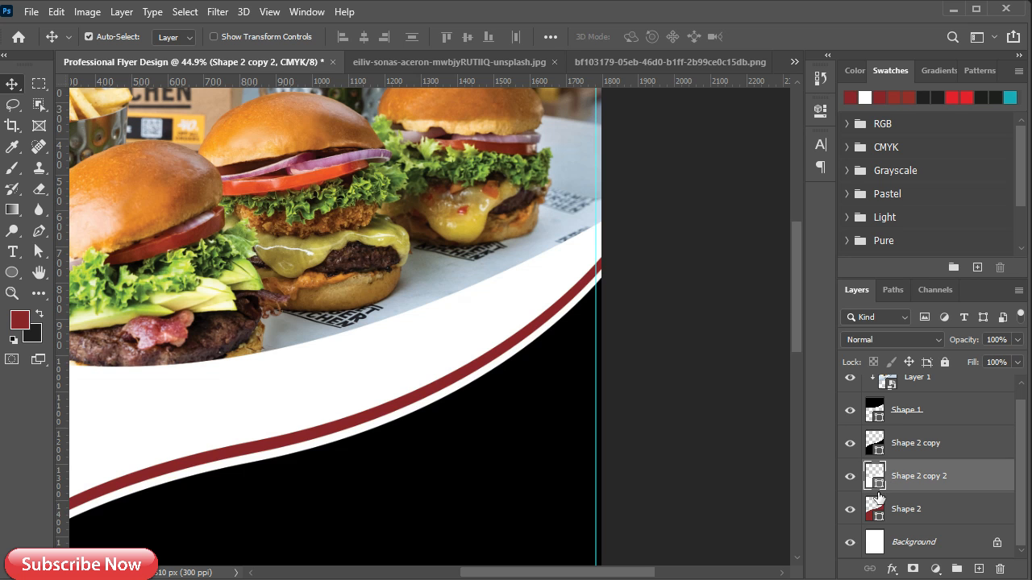
Nudge the dark red wave further upward to thicken the red band above the white one.
click(877, 508)
key(Up)
key(Up)
key(Up)
key(Up)
key(Up)
key(Up)
key(Up)
key(Up)
key(Up)
key(Up)
key(Up)
key(Up)
key(Up)
key(Up)
key(Up)
key(Up)
key(Up)
key(Up)
key(Up)
key(Up)
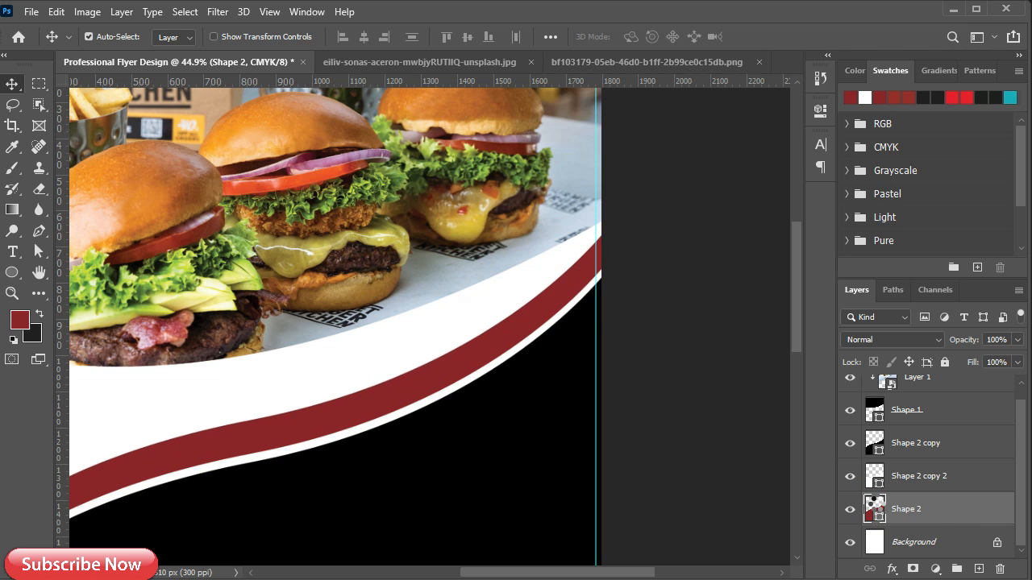
Move the white wave further up in larger increments to widen the white band and narrow the red band.
drag(362, 485, 549, 442)
click(957, 480)
key(shift+Up)
key(shift+Up)
key(shift+Up)
key(shift+Up)
key(shift+Up)
key(shift+Up)
key(shift+Down)
drag(625, 462, 595, 437)
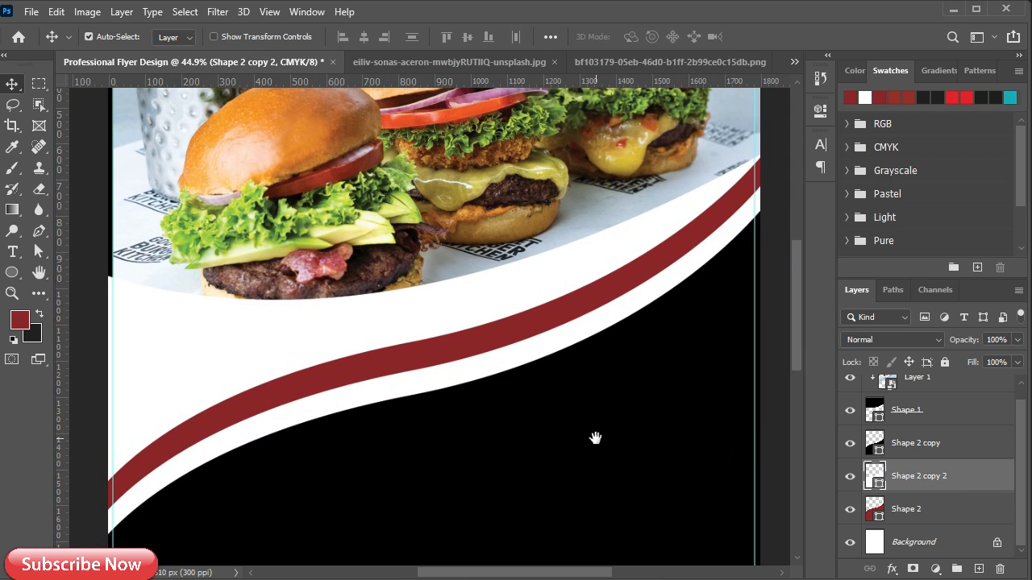
Move the black wave shape up in larger increments to narrow the white band above it.
click(601, 445)
key(shift+Up)
key(shift+Up)
key(shift+Up)
key(shift+Up)
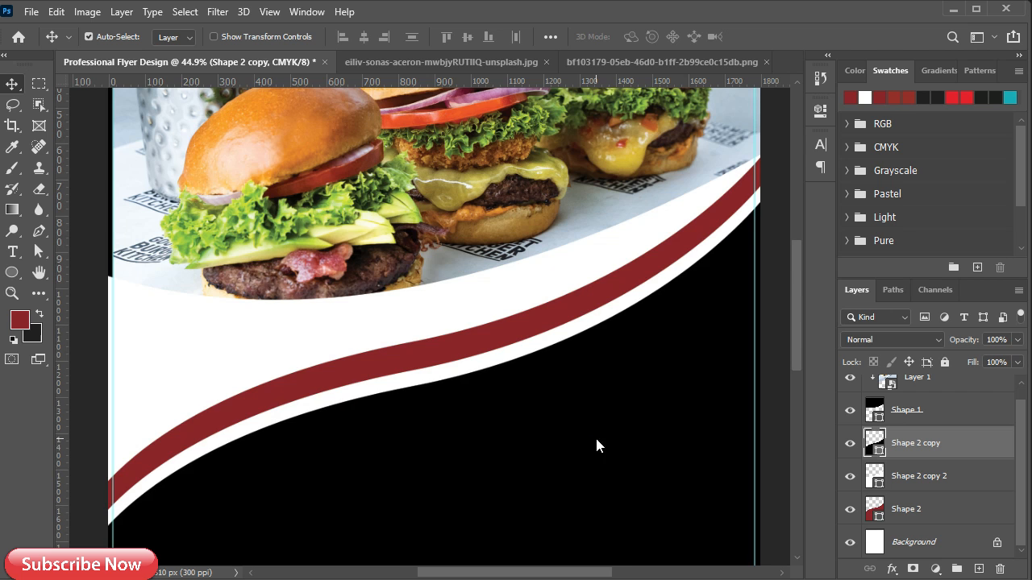
scroll(619, 435, down, 2)
drag(584, 465, 530, 558)
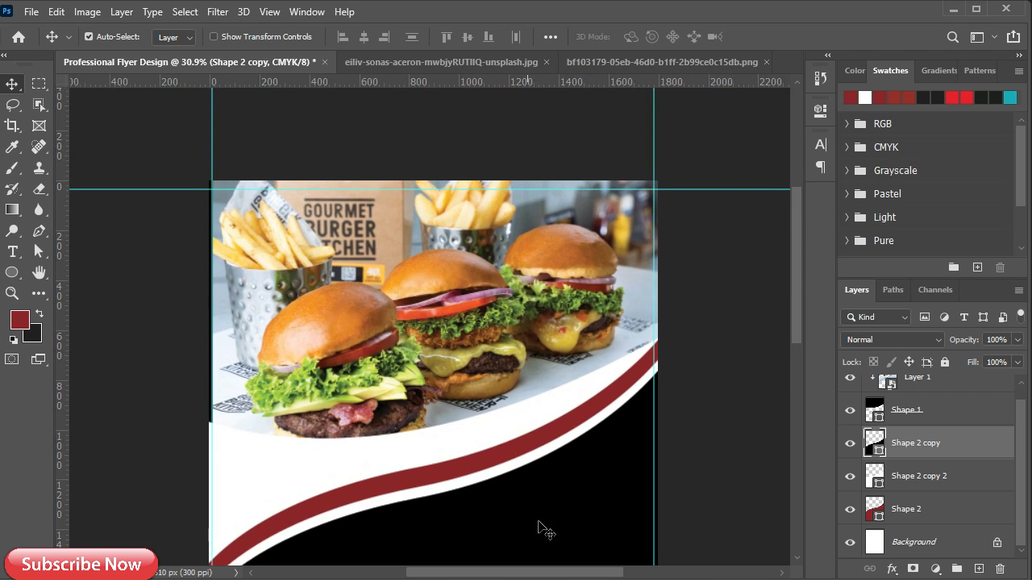
Move the white wave's right-end anchor point slightly upward with the Direct Selection tool to taper the red band there.
scroll(577, 407, up, 2)
click(577, 405)
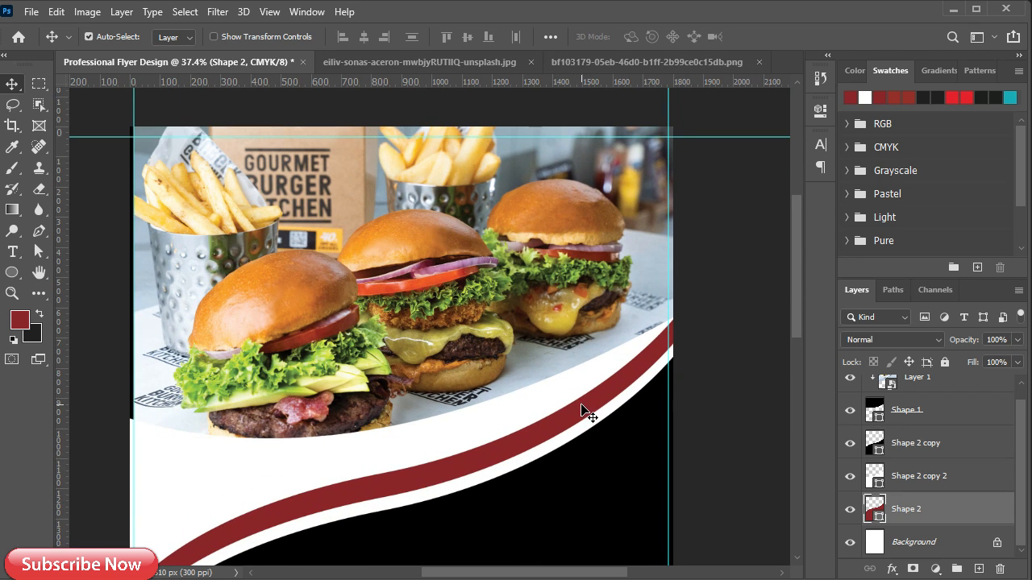
click(582, 427)
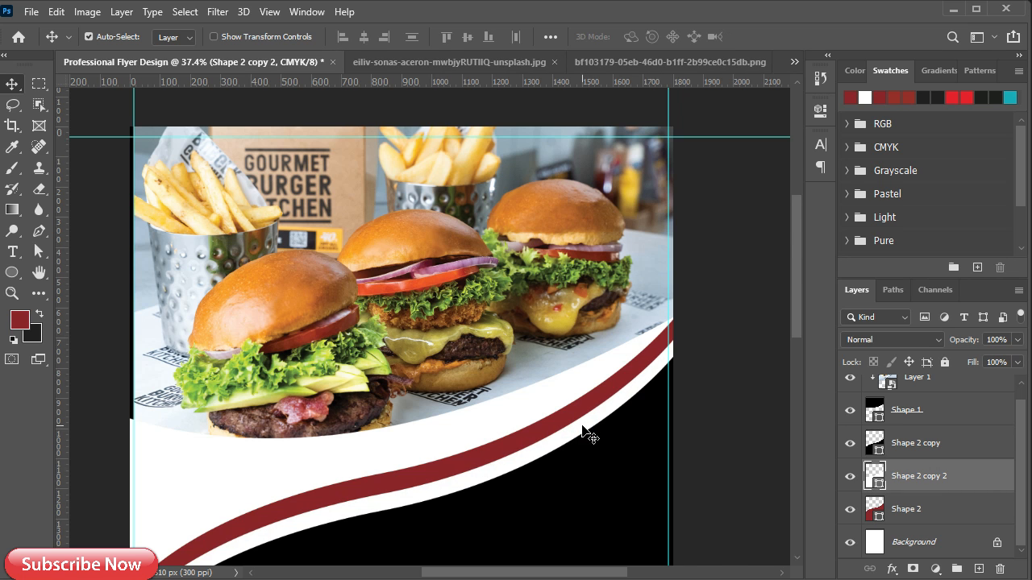
drag(574, 489, 669, 331)
key(ctrl+0)
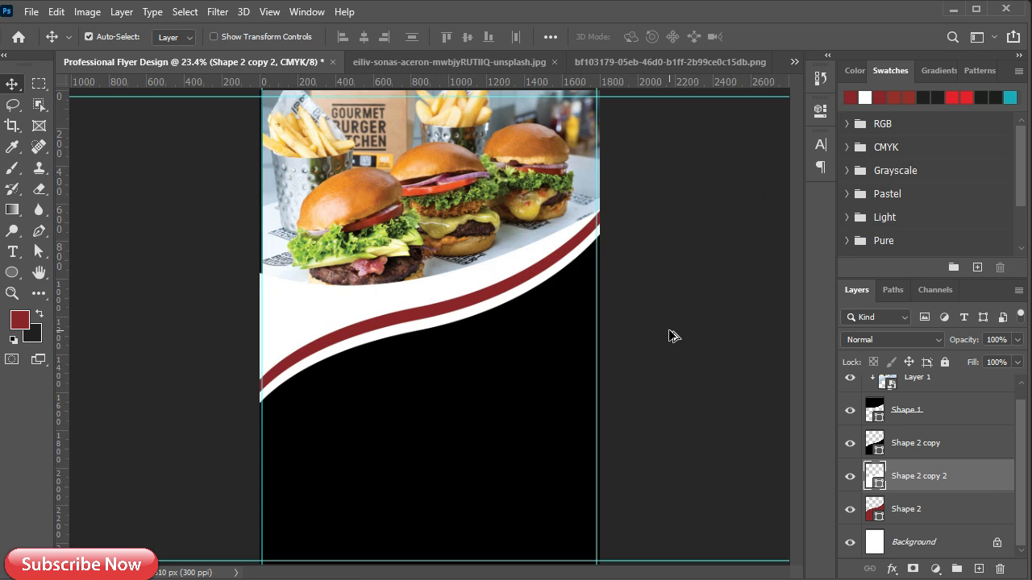
click(38, 251)
click(604, 212)
scroll(604, 212, up, 3)
drag(607, 193, 604, 179)
Lower the white wave's left-end anchor point so the white band tapers toward the page's left edge.
drag(388, 463, 877, 142)
click(316, 308)
drag(317, 310, 312, 331)
scroll(520, 314, down, 4)
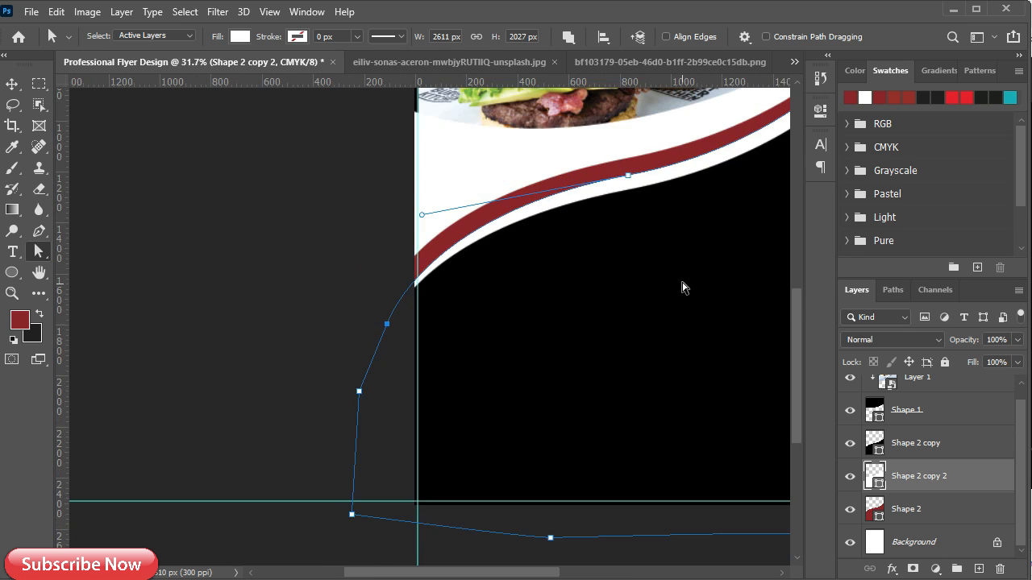
drag(687, 286, 472, 418)
scroll(635, 213, up, 4)
click(684, 129)
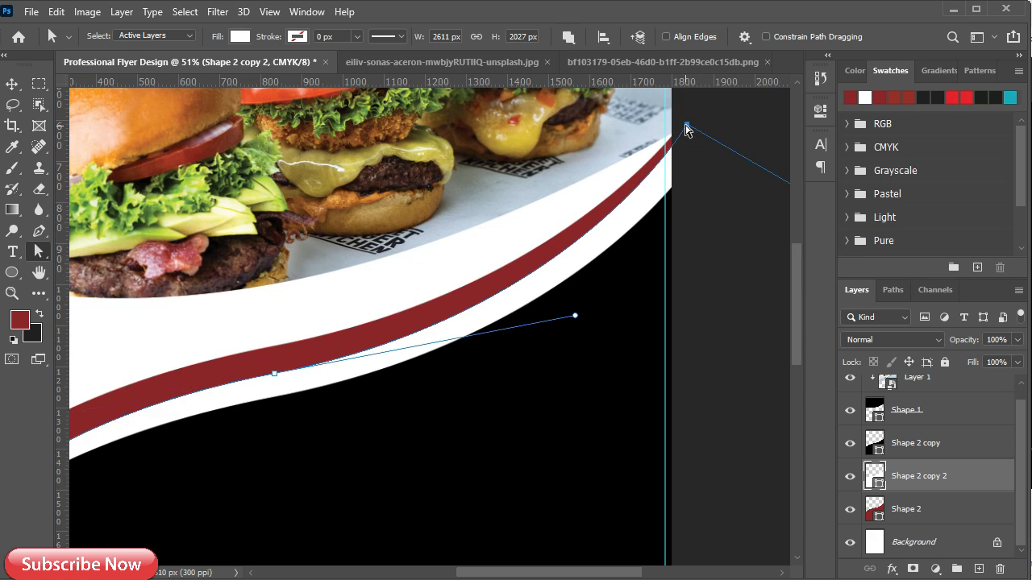
scroll(698, 295, down, 1)
scroll(698, 295, down, 4)
Add a Gradient Overlay to the dark red wave shape using the orange-red to dark red Foreground to Background gradient.
click(930, 477)
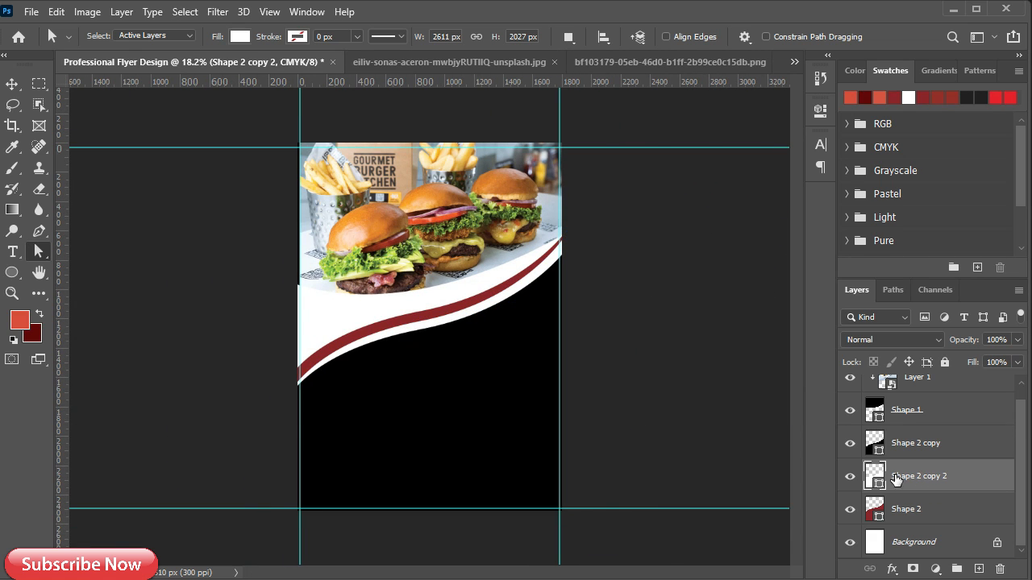
click(849, 480)
click(849, 480)
click(849, 445)
click(849, 445)
click(907, 508)
double_click(944, 511)
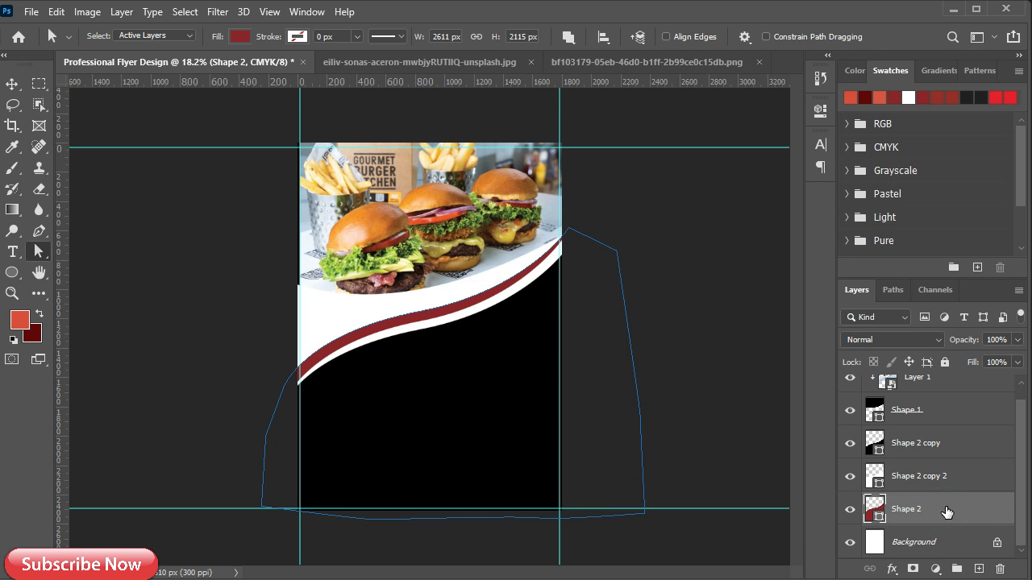
drag(660, 159, 705, 154)
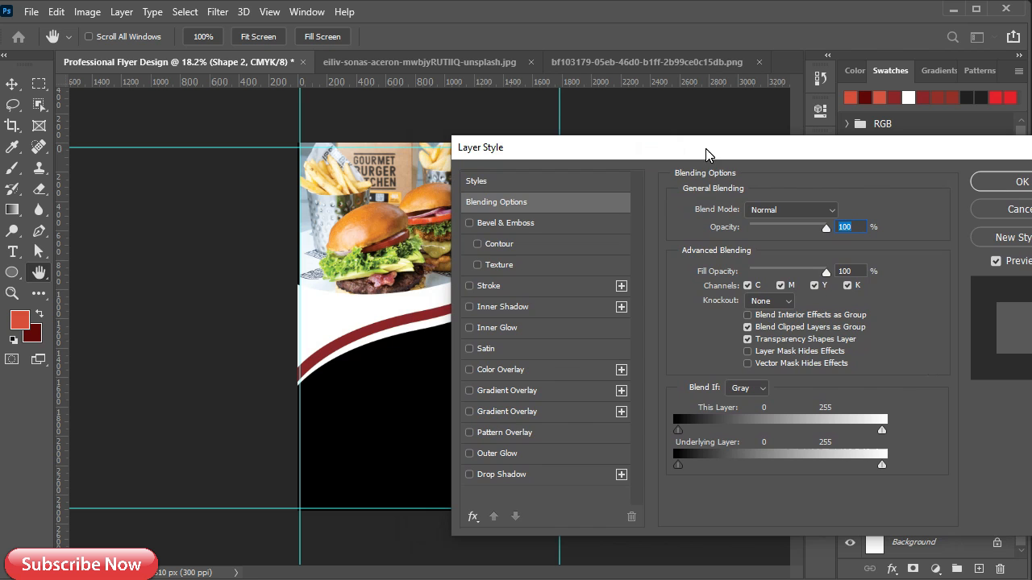
click(508, 411)
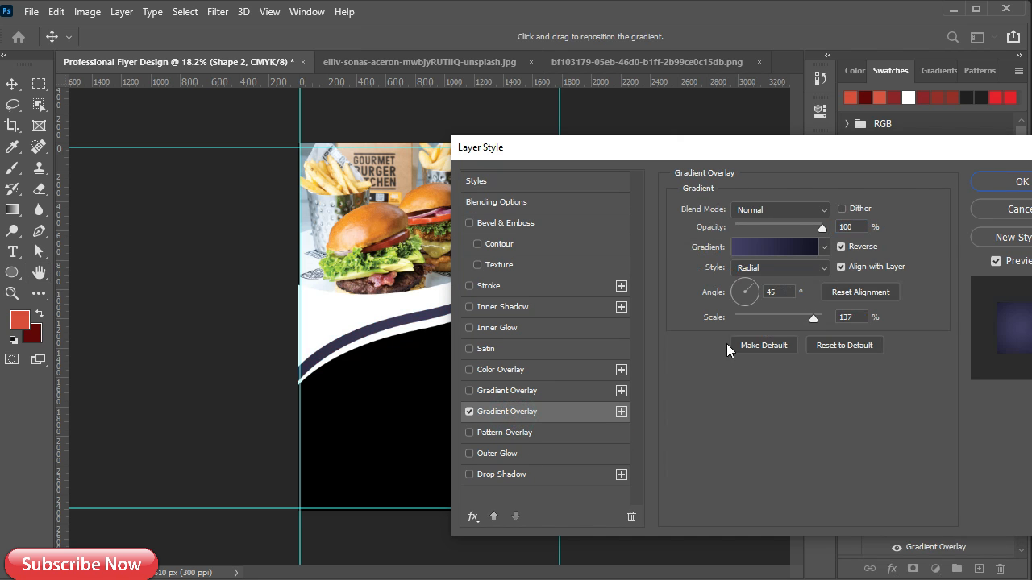
click(823, 247)
click(721, 295)
click(728, 146)
Set the gradient overlay's scale to 100% and shift the radial gradient's centre toward the wave's right end.
drag(728, 150, 593, 393)
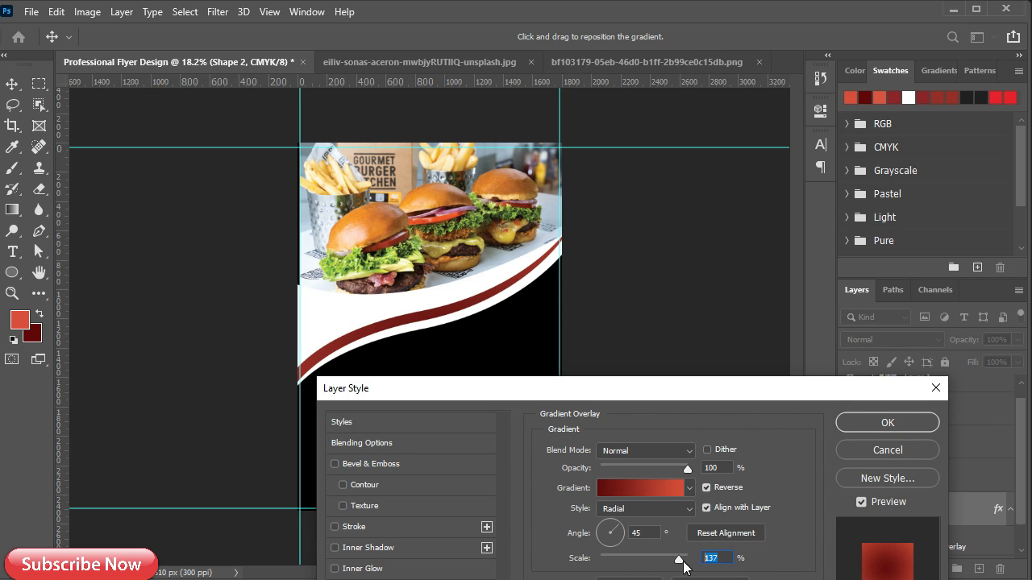
text(2)
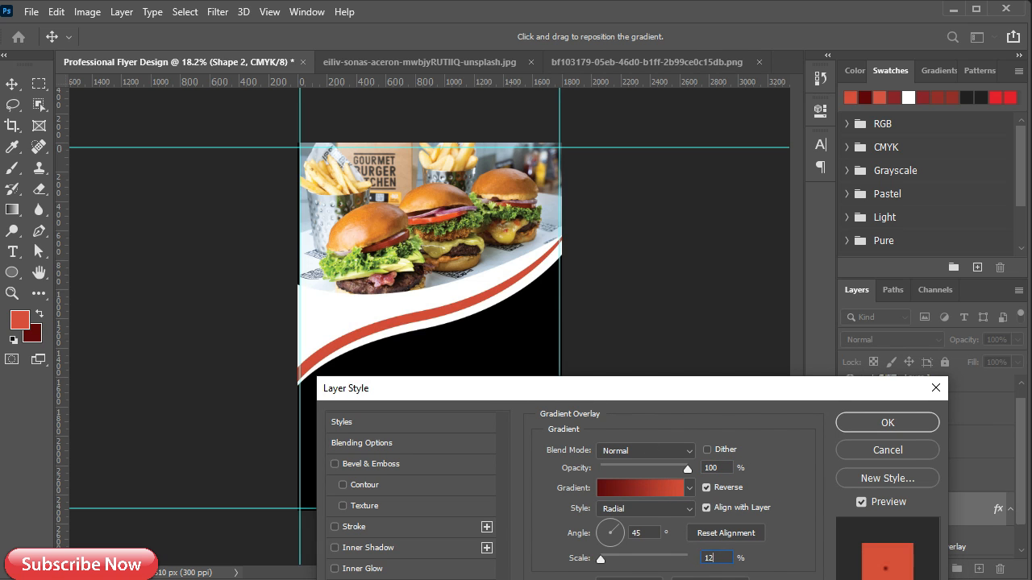
text(00)
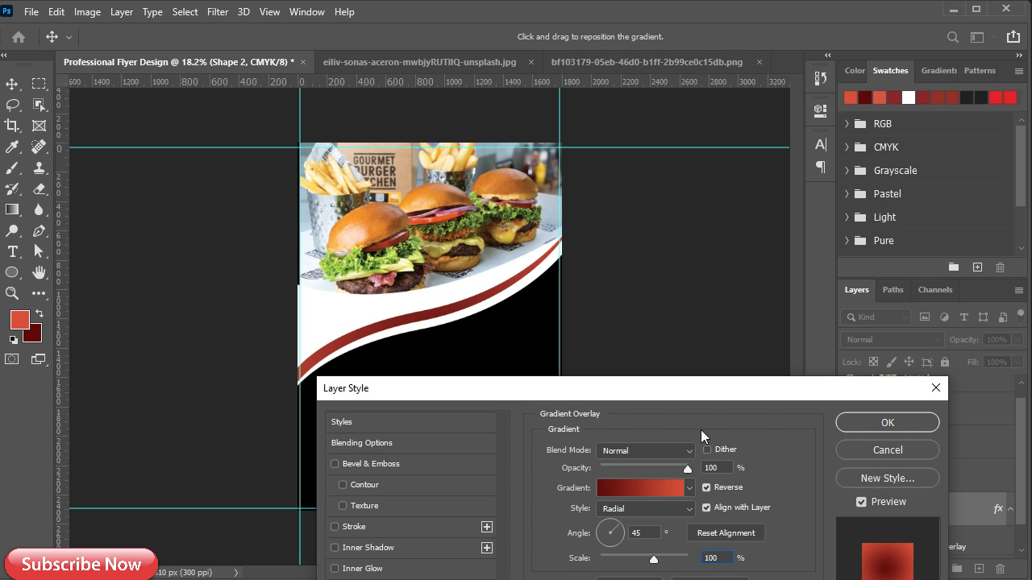
drag(564, 389, 502, 396)
drag(381, 330, 486, 302)
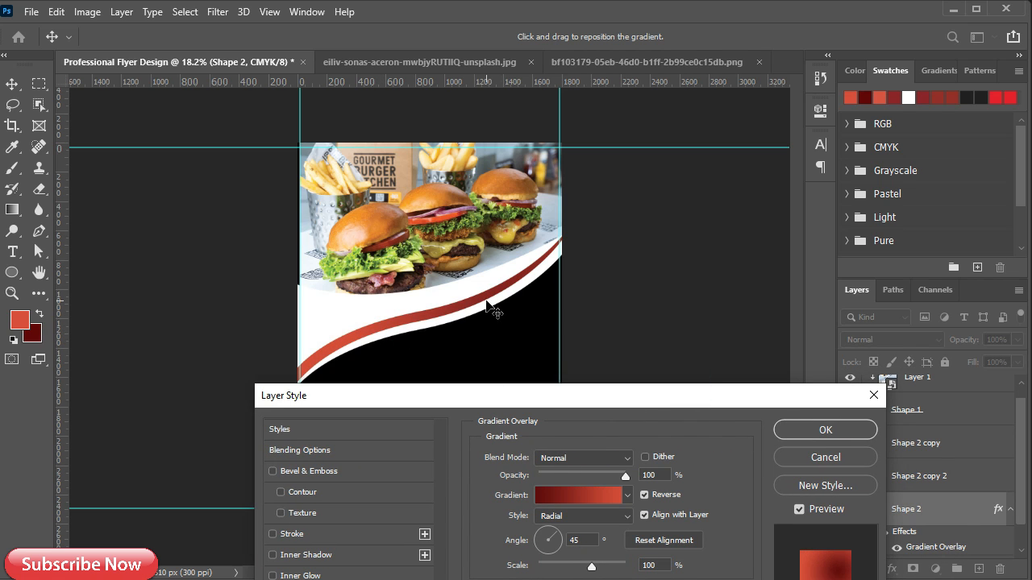
drag(418, 315, 483, 299)
mouse_move(573, 399)
mouse_down()
mouse_move(613, 384)
mouse_move(591, 404)
mouse_up()
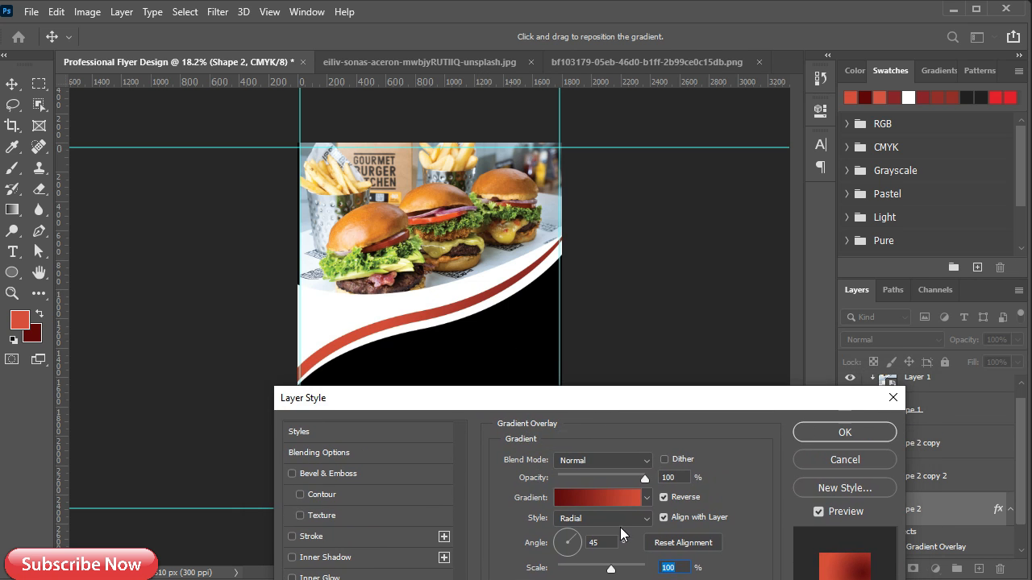
Add an orange-red stop near the gradient's middle and set its first stop to dark red #620806.
click(595, 498)
click(545, 466)
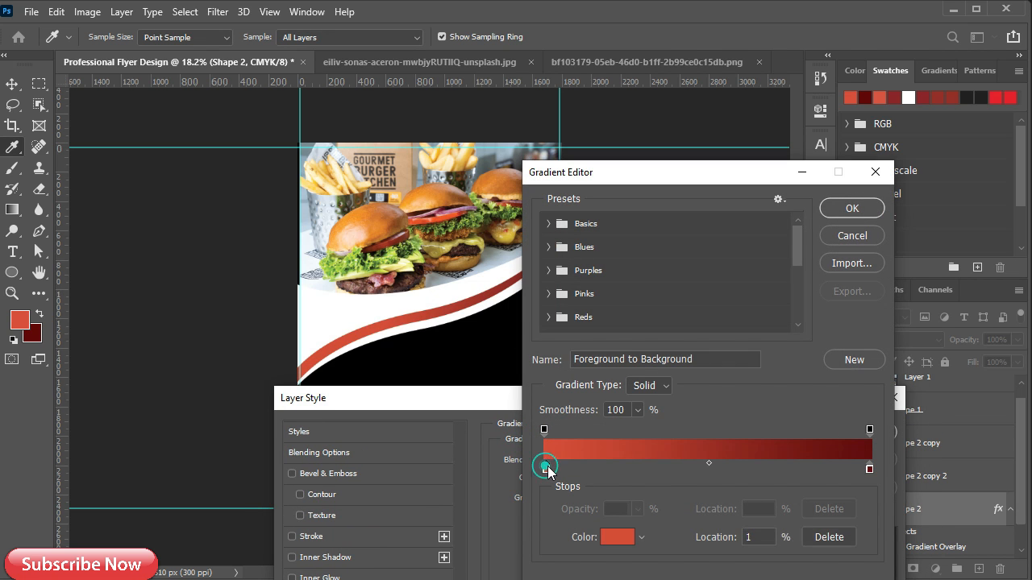
click(546, 468)
alt+drag(547, 469, 591, 474)
alt+drag(591, 470, 720, 470)
key(ctrl+z)
click(542, 467)
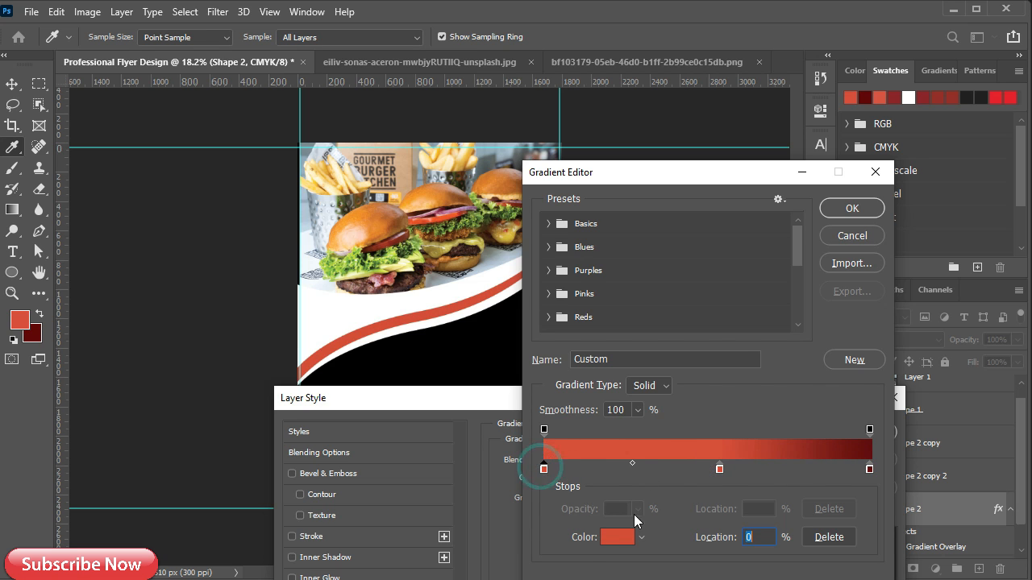
click(616, 537)
click(32, 333)
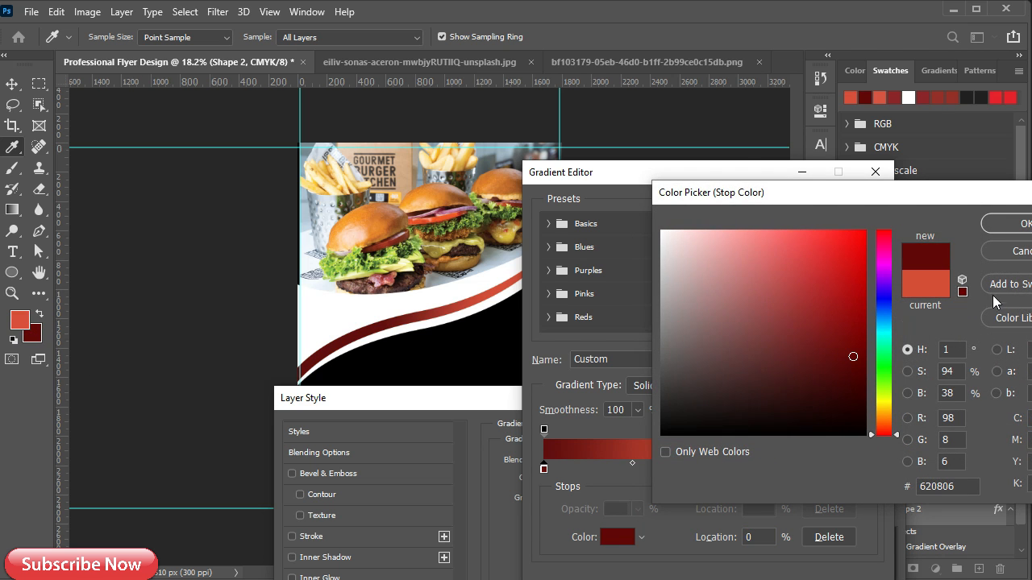
click(1012, 223)
click(847, 208)
Reposition the gradient on the wave, set its style to Linear and scale to 84%, and apply the layer style.
mouse_move(482, 306)
mouse_down()
mouse_move(403, 322)
mouse_move(435, 325)
mouse_up()
click(618, 518)
click(597, 530)
drag(610, 569, 599, 569)
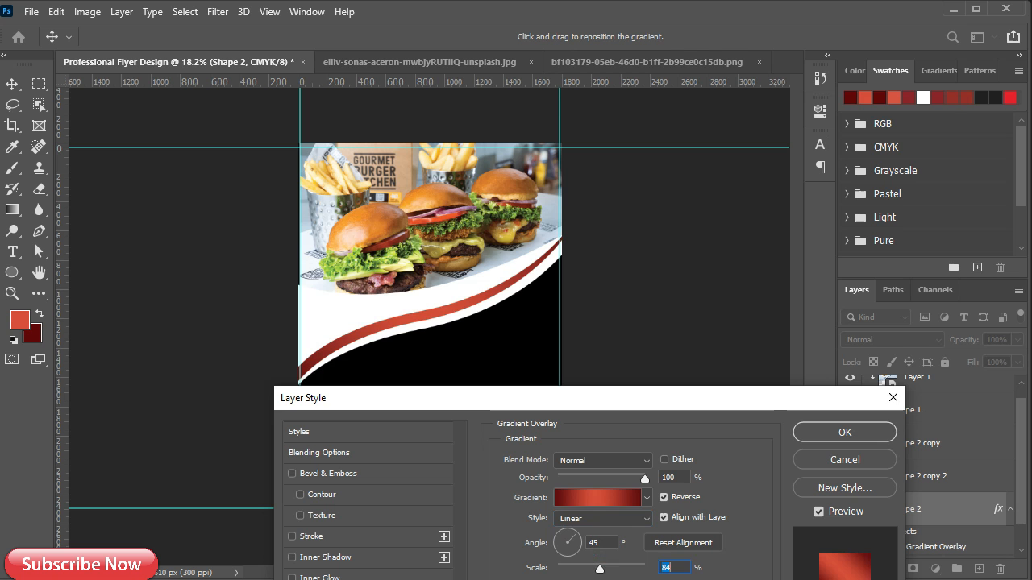
click(838, 432)
Try to stretch the red wave shape slightly taller, to about 2131.5 px high.
click(918, 511)
key(ctrl+t)
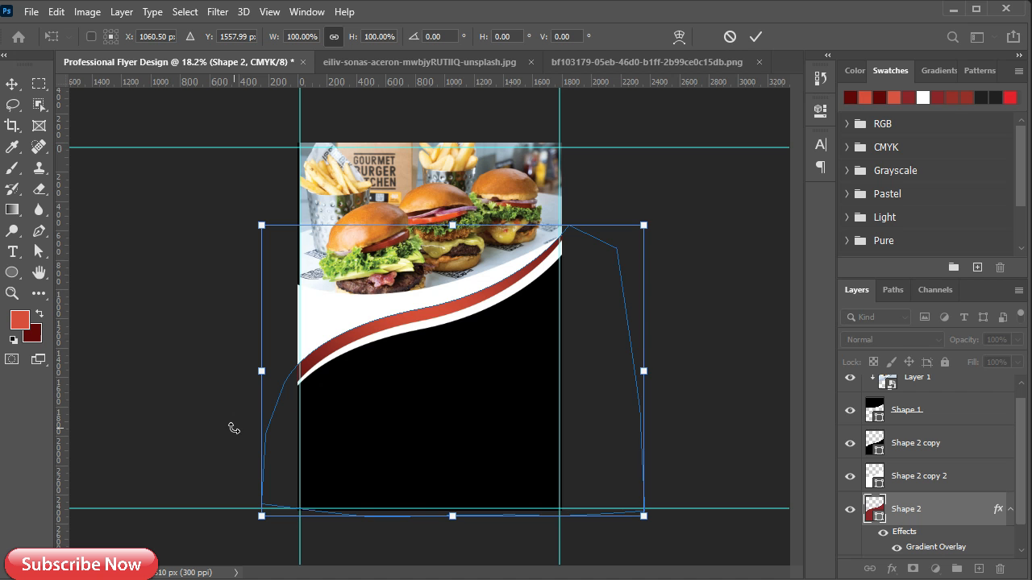
click(940, 512)
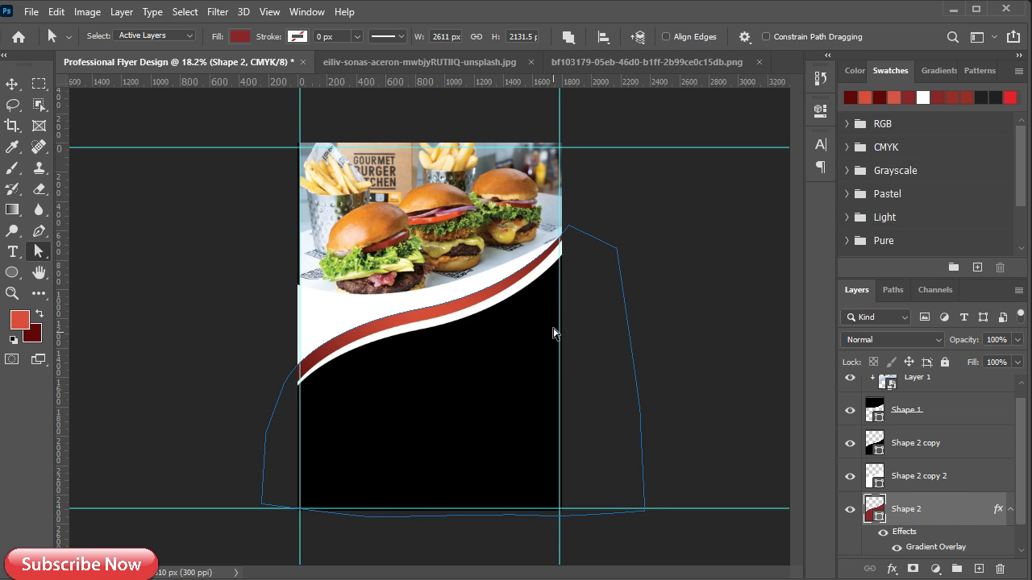
scroll(532, 274, up, 4)
key(v)
scroll(586, 227, up, 2)
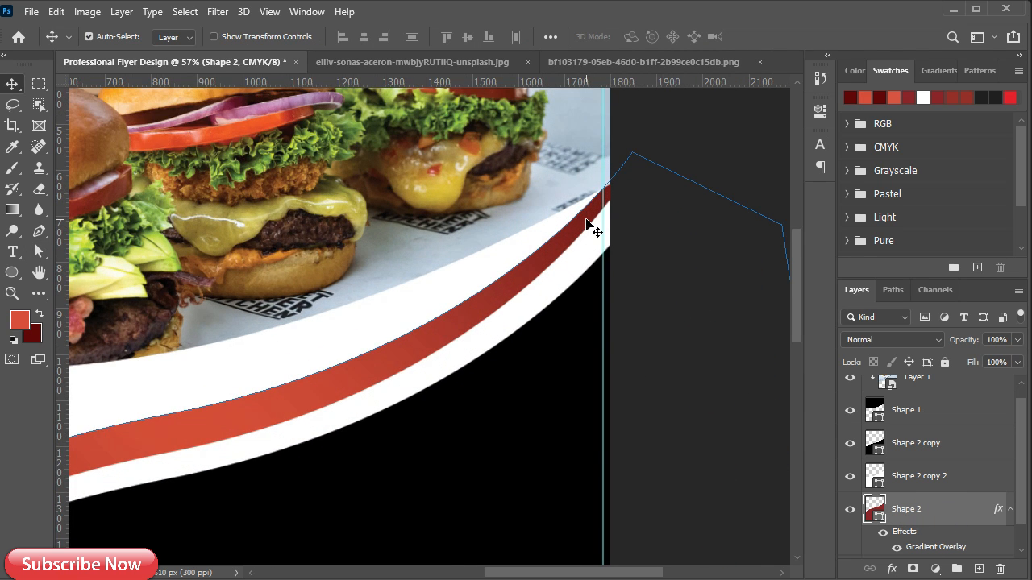
scroll(586, 228, up, 1)
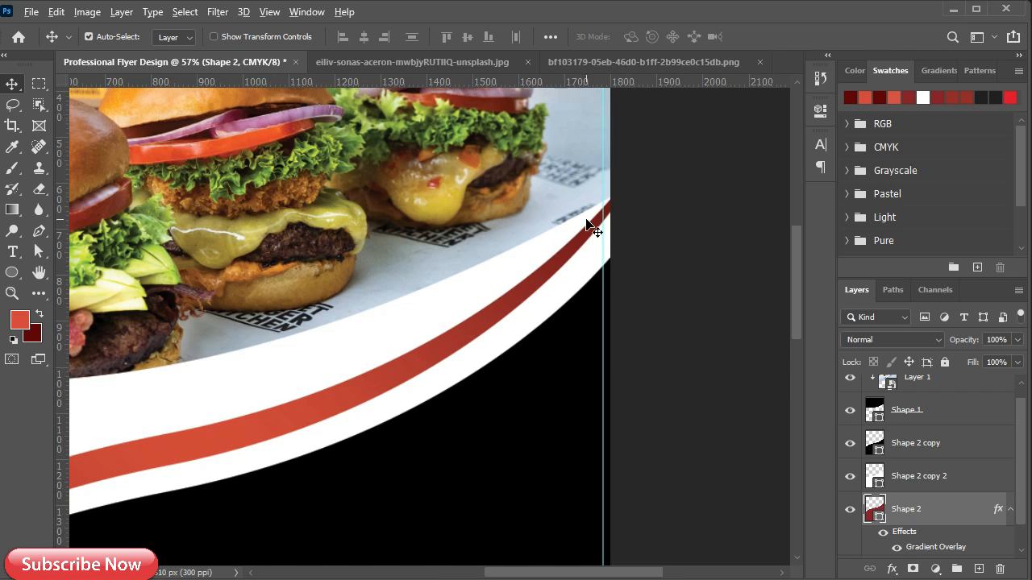
Add a black Multiply Inner Shadow to the red wave with 100% opacity, 29 px distance, 14% choke and 98 px size.
scroll(435, 403, down, 4)
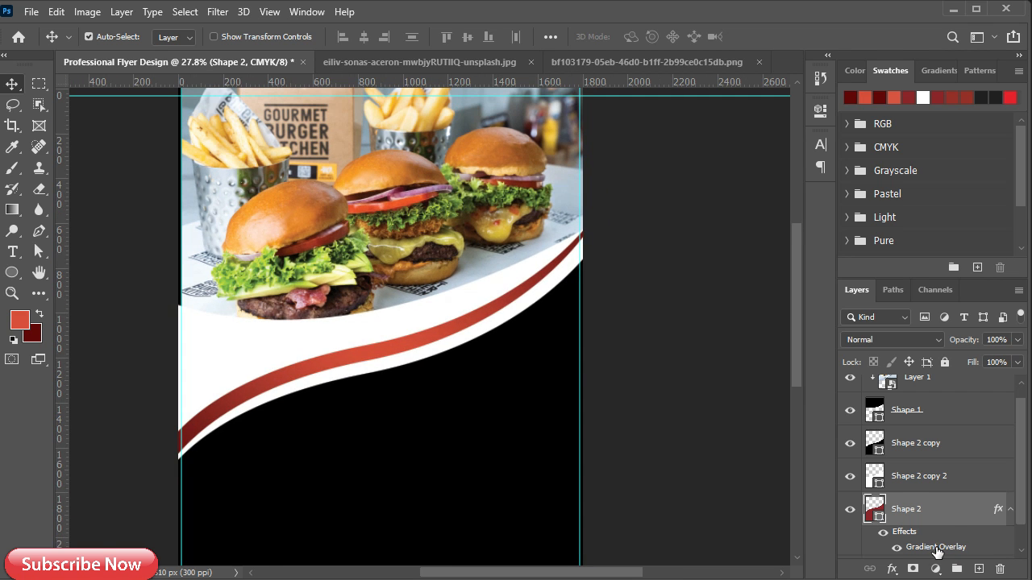
double_click(936, 547)
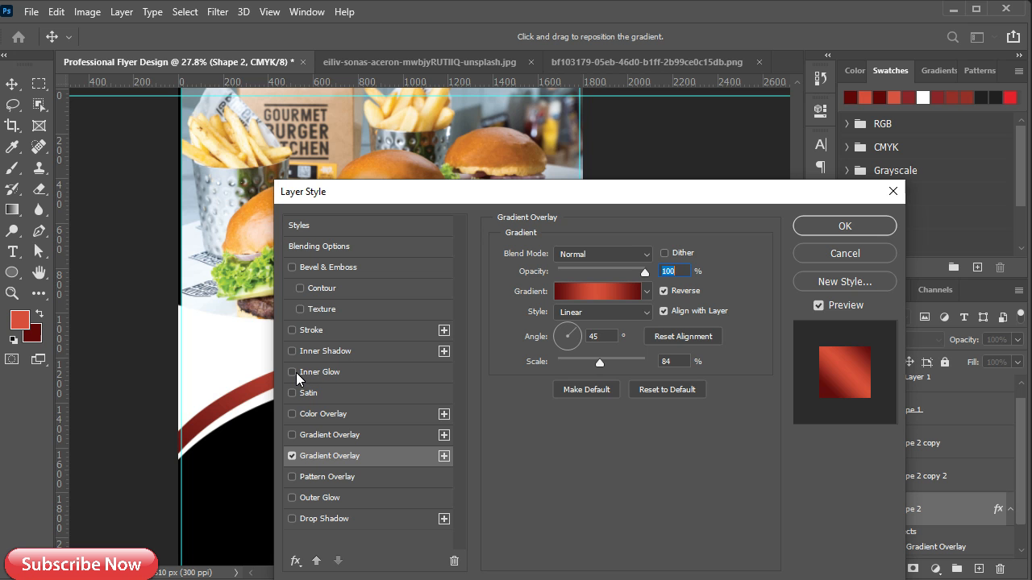
click(306, 354)
drag(578, 192, 792, 203)
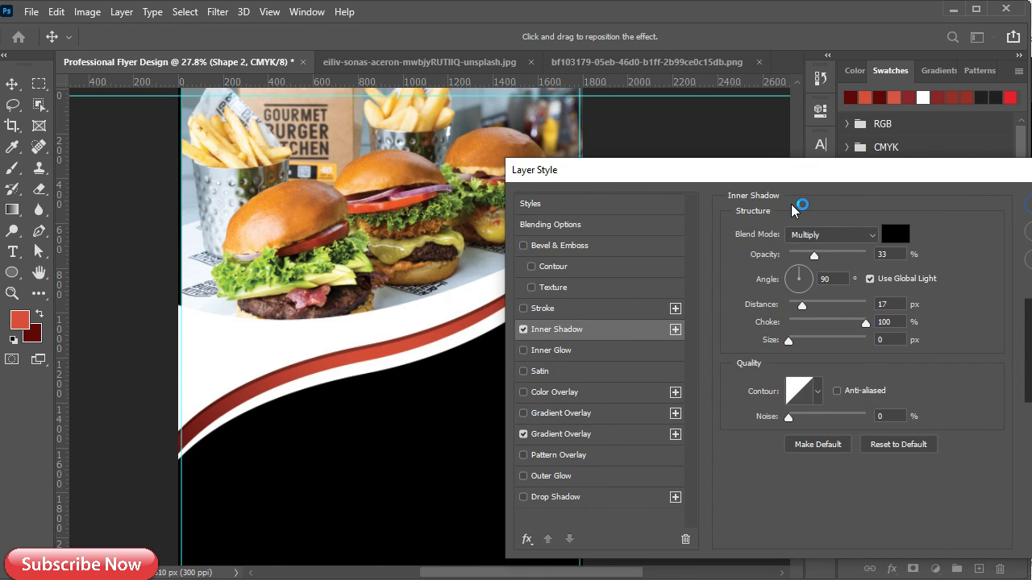
mouse_move(801, 311)
mouse_down()
mouse_move(815, 307)
mouse_move(758, 330)
mouse_move(821, 343)
mouse_move(806, 317)
mouse_up()
drag(915, 260, 884, 282)
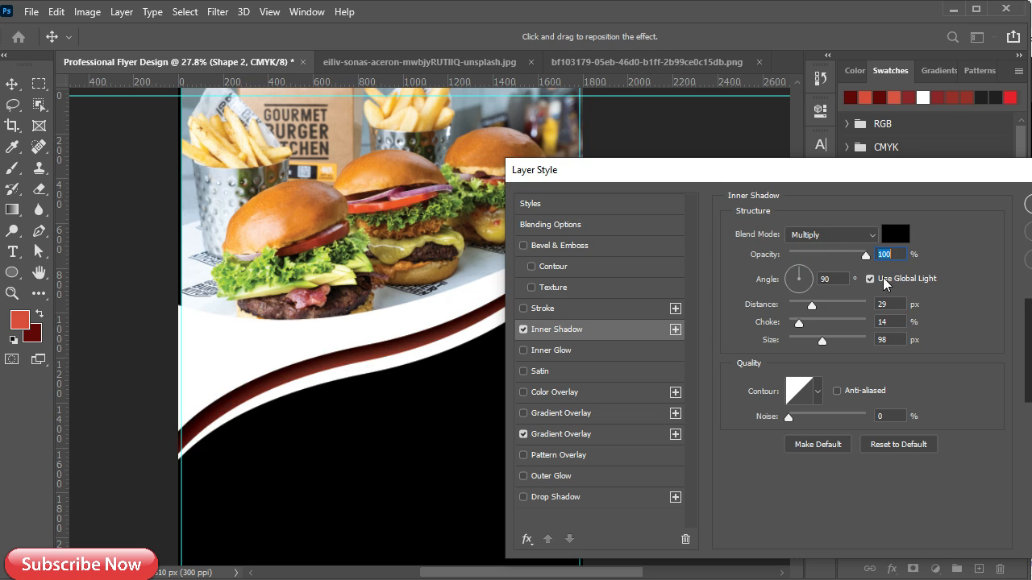
Soften the red wave's Inner Shadow to 8 px distance, 7% choke and 59 px size, and apply the layer style.
drag(799, 306, 794, 306)
drag(821, 340, 813, 340)
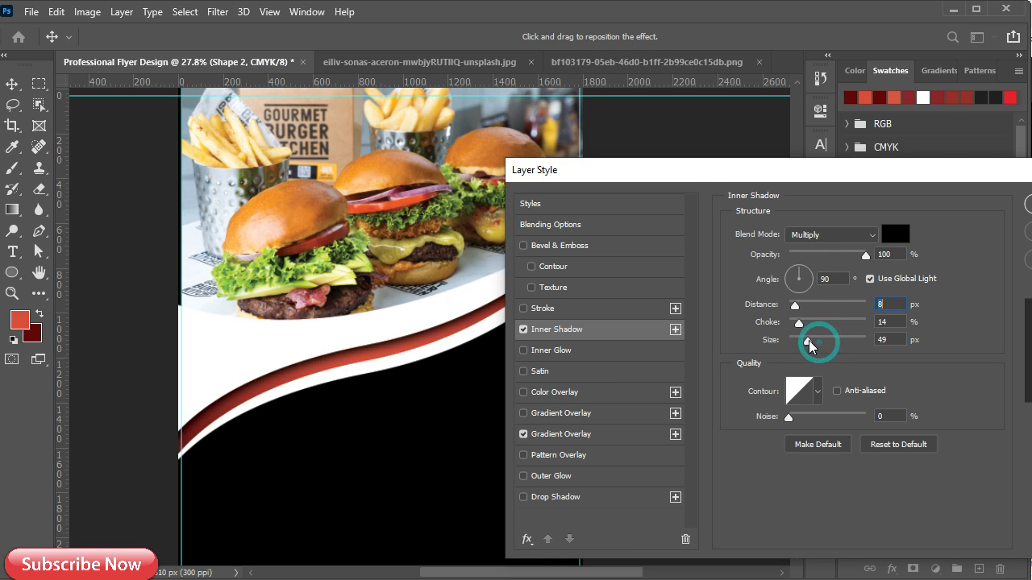
drag(735, 169, 667, 381)
mouse_move(749, 549)
mouse_down()
mouse_move(733, 550)
mouse_move(745, 546)
mouse_up()
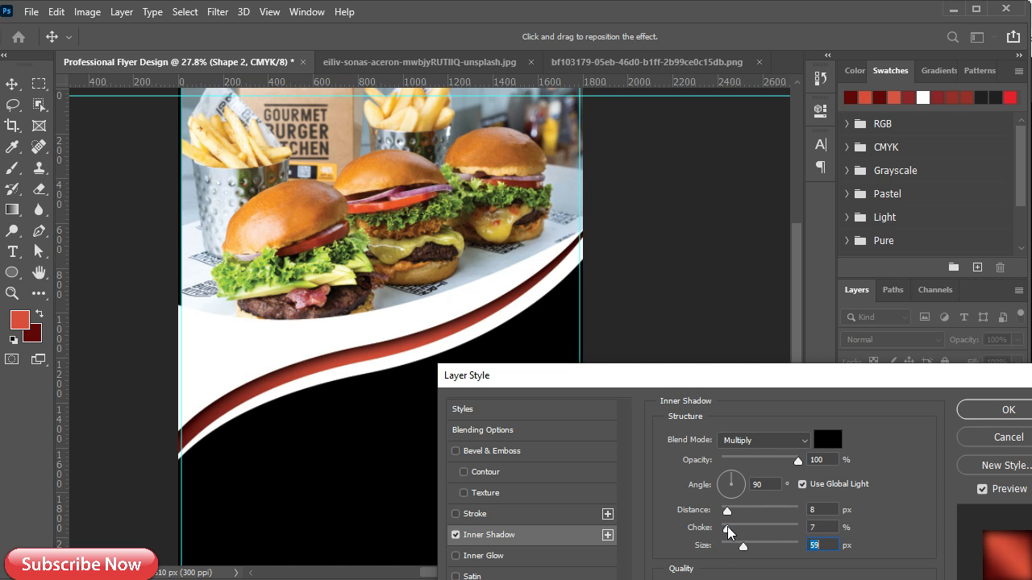
click(984, 411)
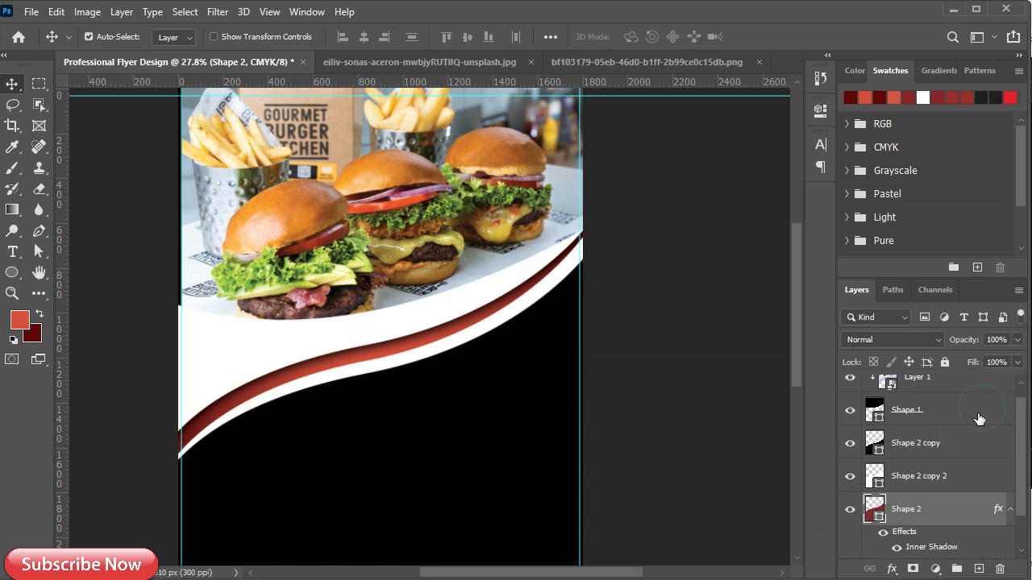
Recolor the black lower wave shape with the dark charcoal color from the recent swatches.
drag(410, 459, 444, 363)
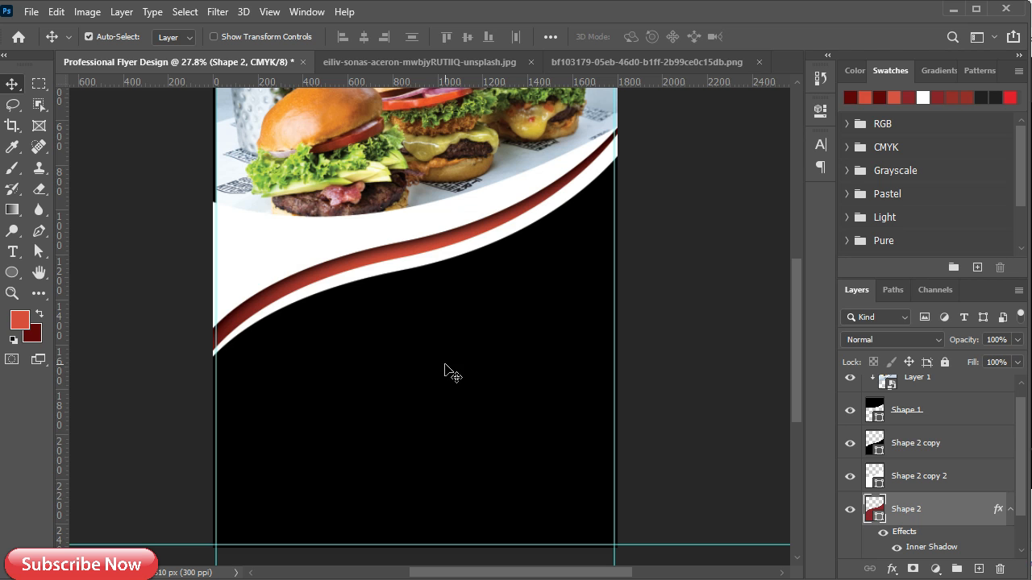
click(444, 364)
double_click(874, 442)
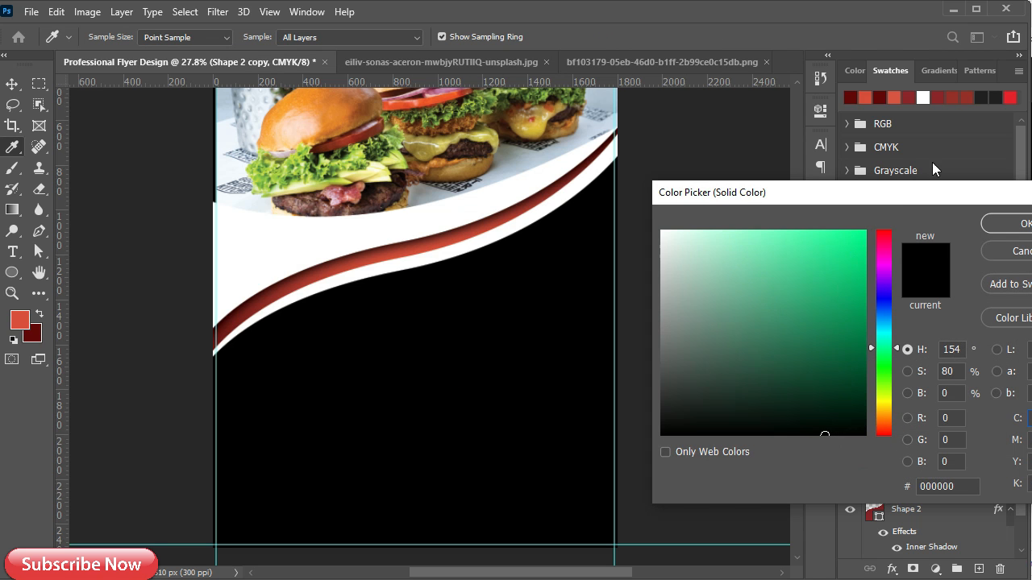
click(999, 97)
click(1017, 224)
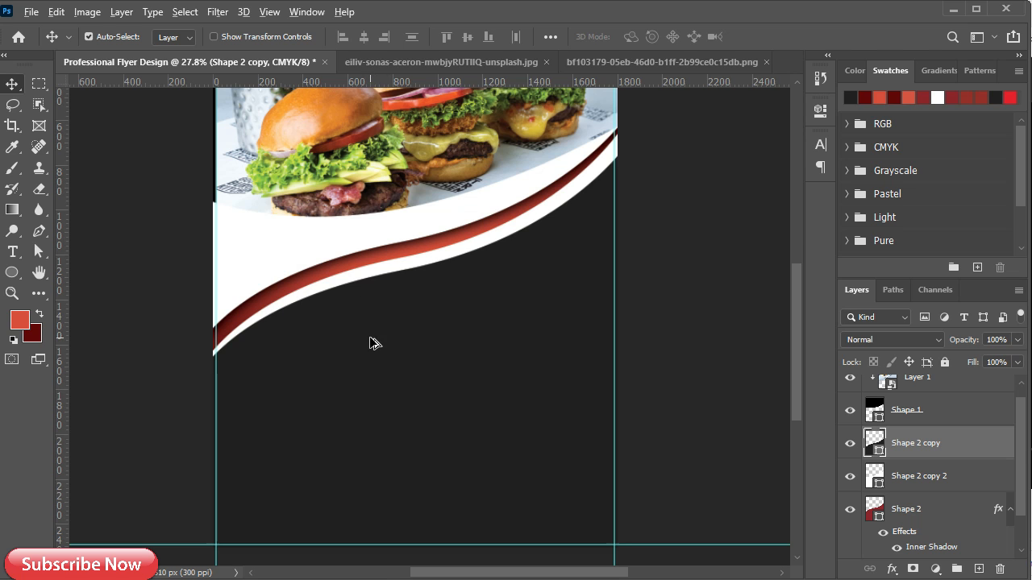
Group the white base layer and all Shape 2 wave layers, and name the group "bg".
scroll(373, 344, up, 1)
scroll(293, 407, up, 1)
scroll(943, 451, up, 1)
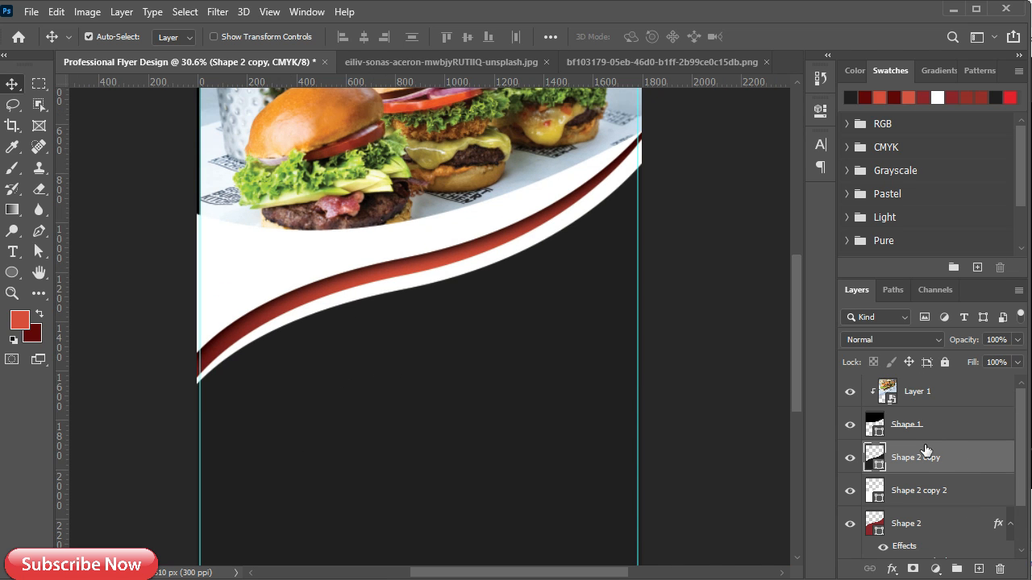
scroll(936, 514, down, 2)
click(996, 544)
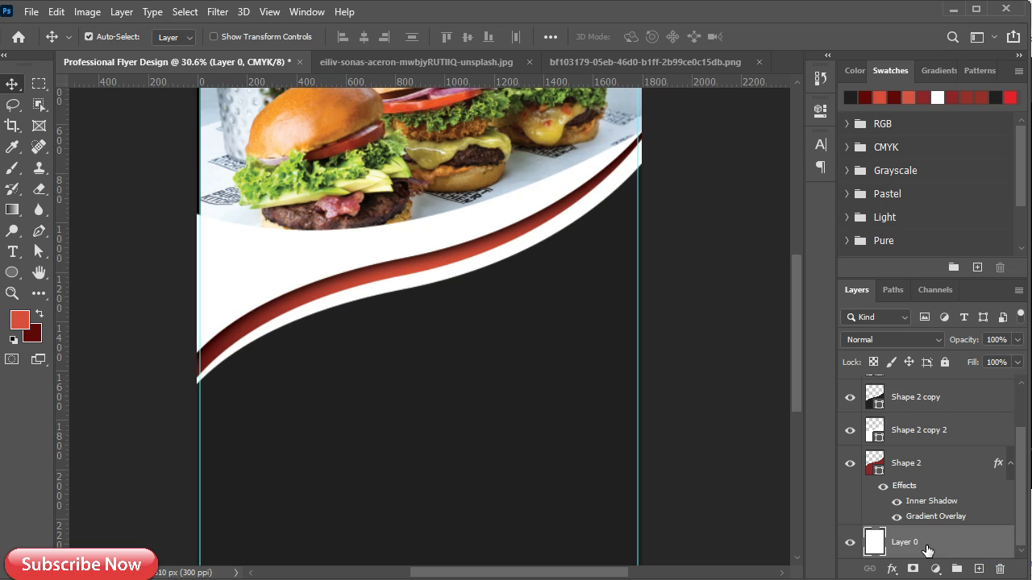
scroll(916, 450, up, 2)
shift+click(923, 455)
key(ctrl+g)
double_click(909, 452)
text(bg)
click(972, 453)
Group the burger photo with its Shape 1 clipping shape, name the group "image" and expand it.
click(948, 428)
shift+click(953, 394)
key(ctrl+g)
double_click(909, 385)
key(Return)
click(867, 385)
Draw an orange-red circle about 421 px in diameter on the dark area below the wave, above the burger photo layer.
click(946, 413)
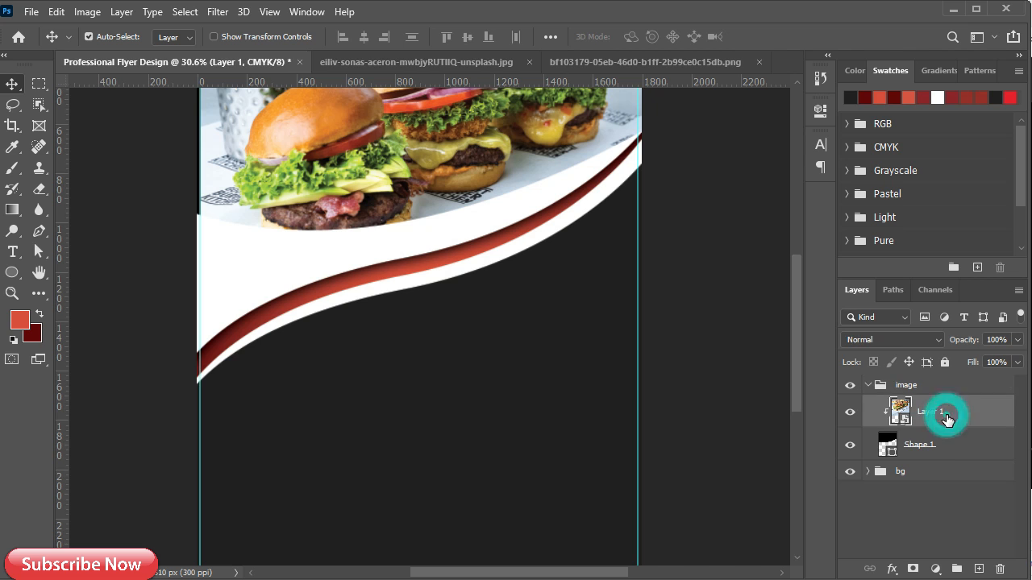
click(13, 273)
drag(278, 386, 427, 488)
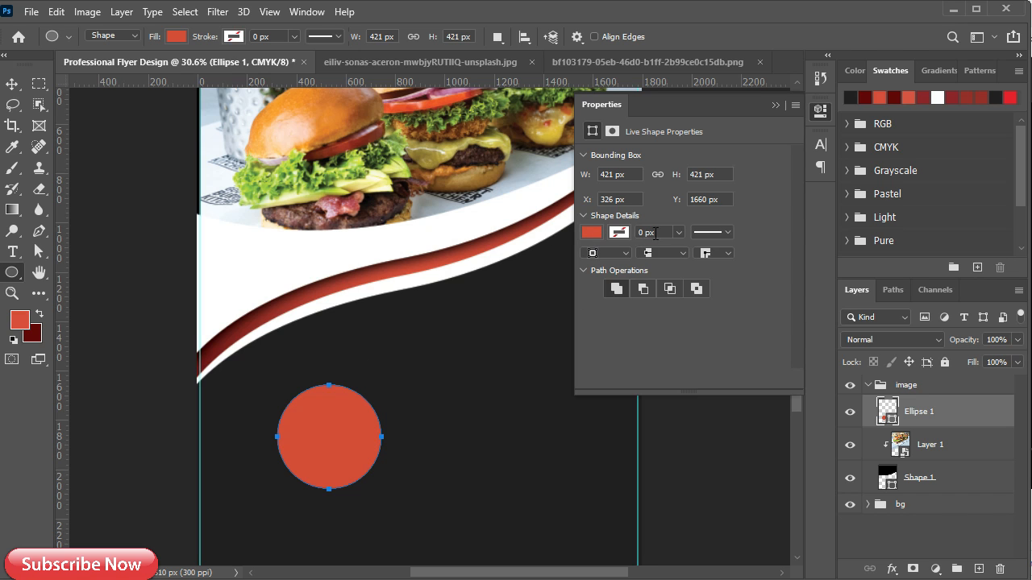
Give the circle a white stroke of about 21.06 px, aligned to the outside of its edge.
click(619, 234)
click(681, 317)
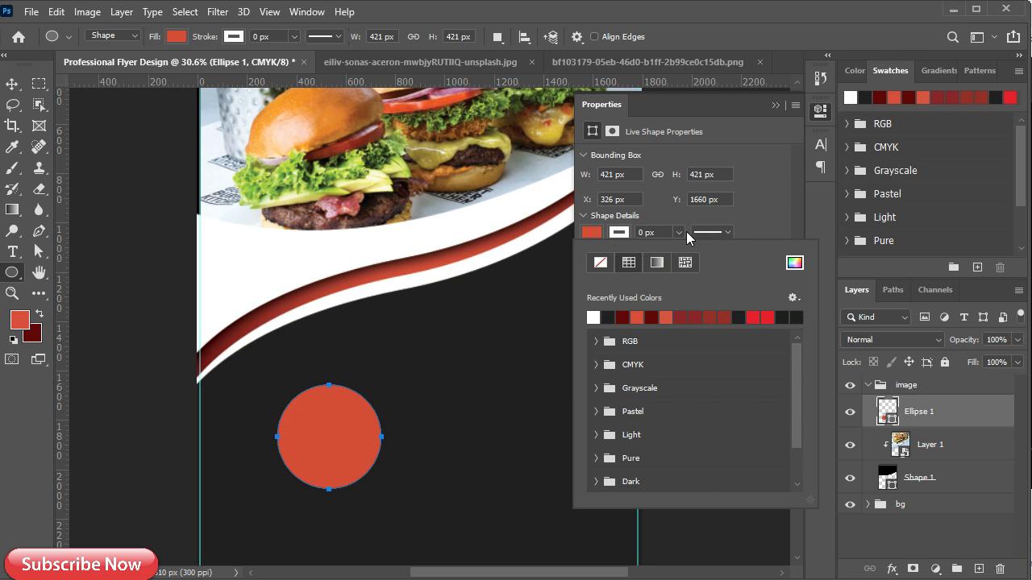
click(680, 233)
drag(692, 250, 696, 250)
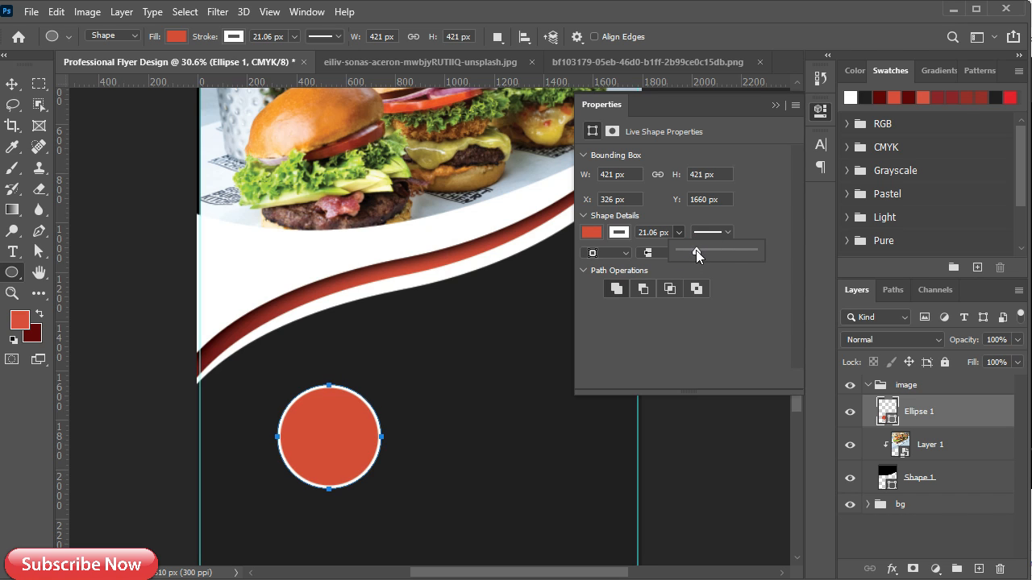
click(603, 252)
click(616, 295)
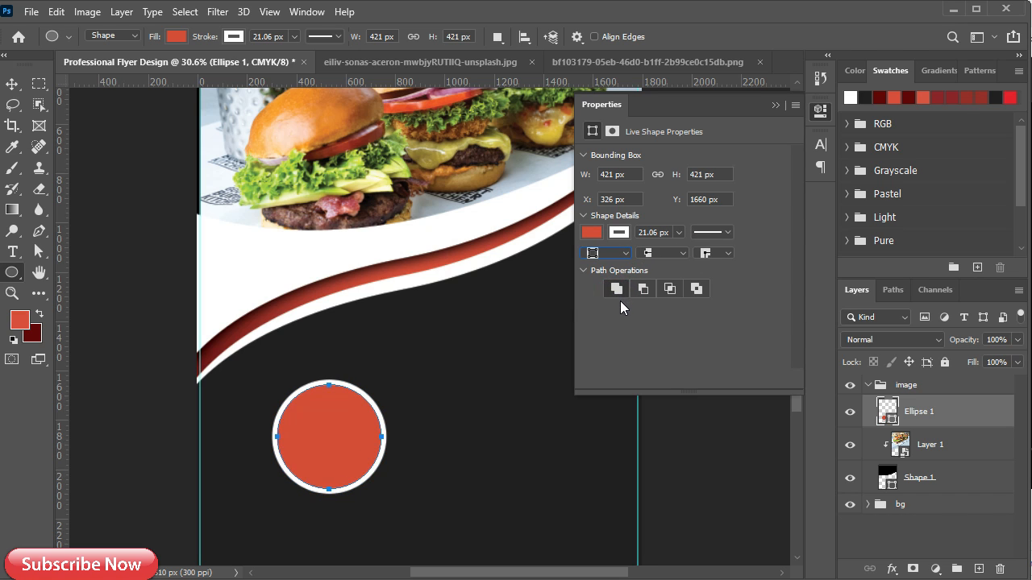
Move the circle up closer to the wave and scale it down slightly.
click(774, 106)
key(v)
drag(331, 433, 345, 399)
key(ctrl+t)
drag(402, 347, 379, 367)
click(794, 36)
Duplicate the circle to its upper right so the two overlap, and enlarge the copy to about 110%.
drag(334, 421, 427, 403)
scroll(420, 432, down, 2)
scroll(424, 433, up, 1)
scroll(515, 407, down, 2)
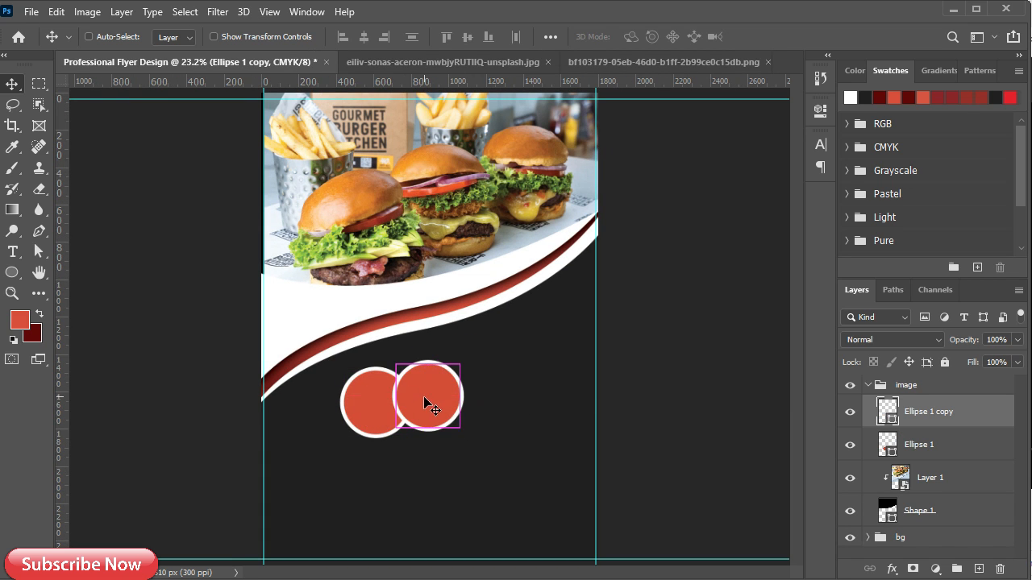
key(ctrl+t)
drag(463, 359, 473, 352)
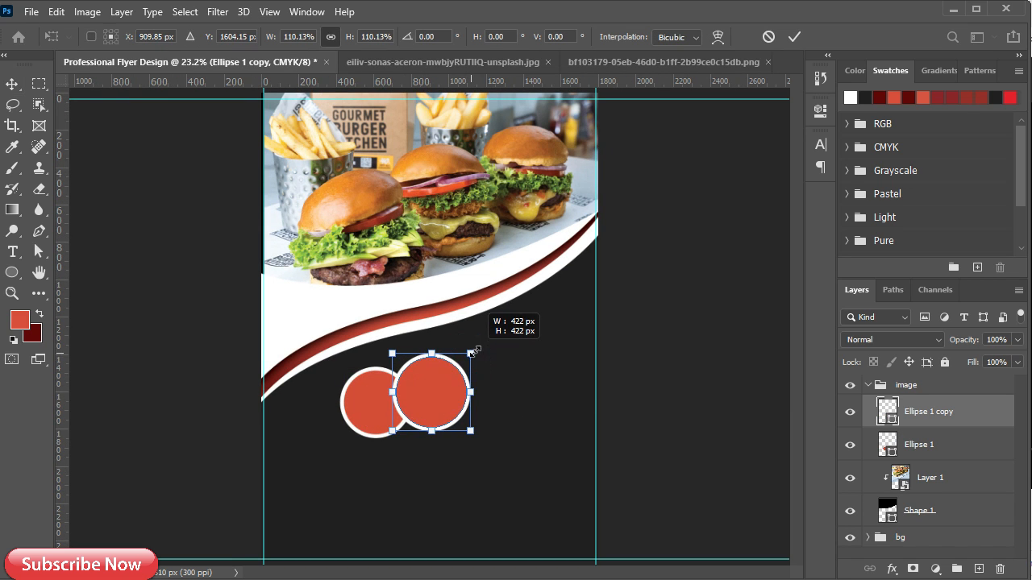
click(794, 37)
Duplicate the second circle further to the upper right and enlarge the new copy to about 118%.
drag(444, 403, 491, 386)
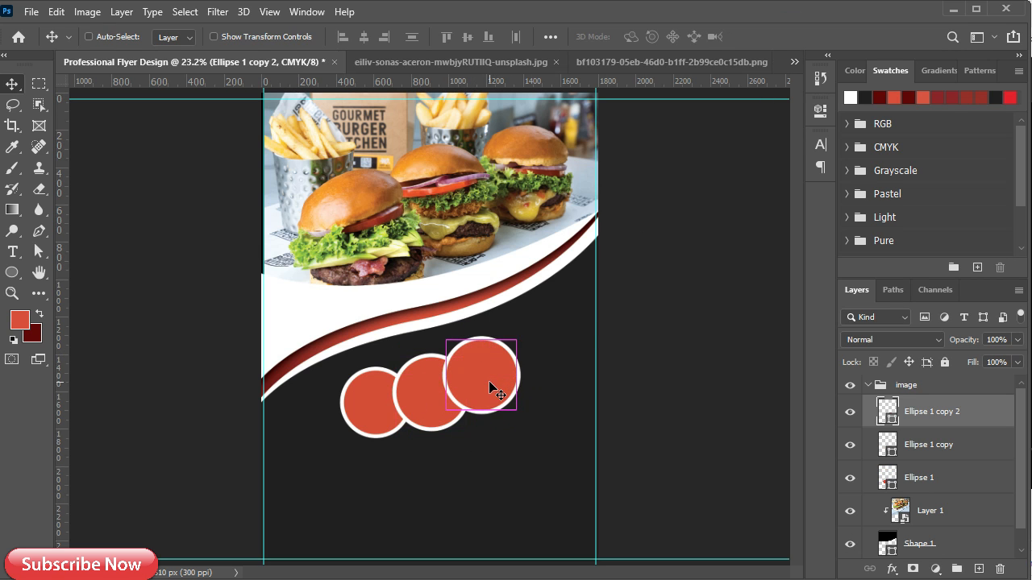
key(ctrl+t)
drag(518, 339, 534, 322)
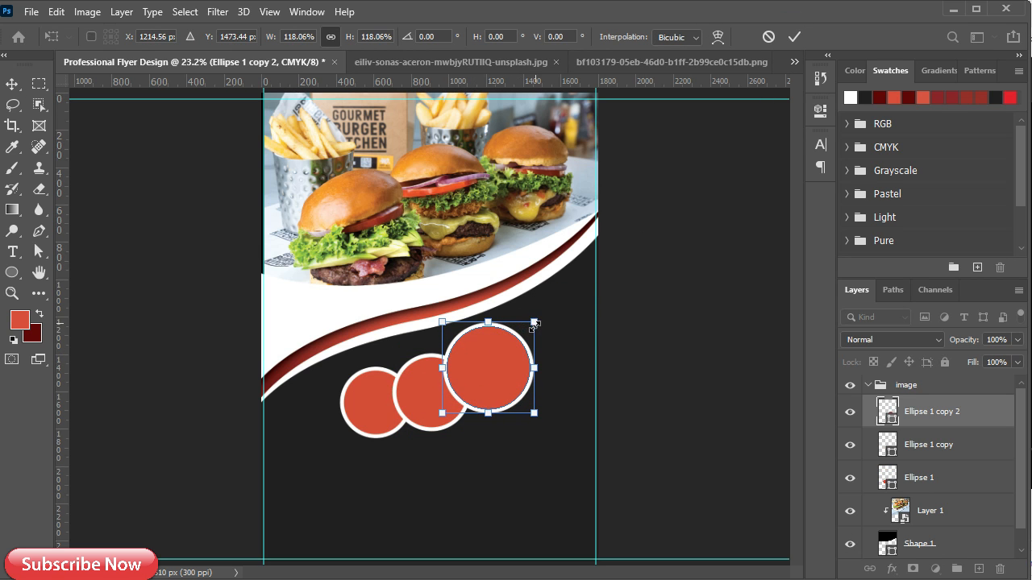
click(794, 36)
Adjust the positions of the circles so they form an evenly overlapping rising row.
drag(488, 369, 485, 372)
click(430, 394)
mouse_move(429, 394)
mouse_down()
mouse_move(368, 415)
mouse_move(431, 391)
mouse_up()
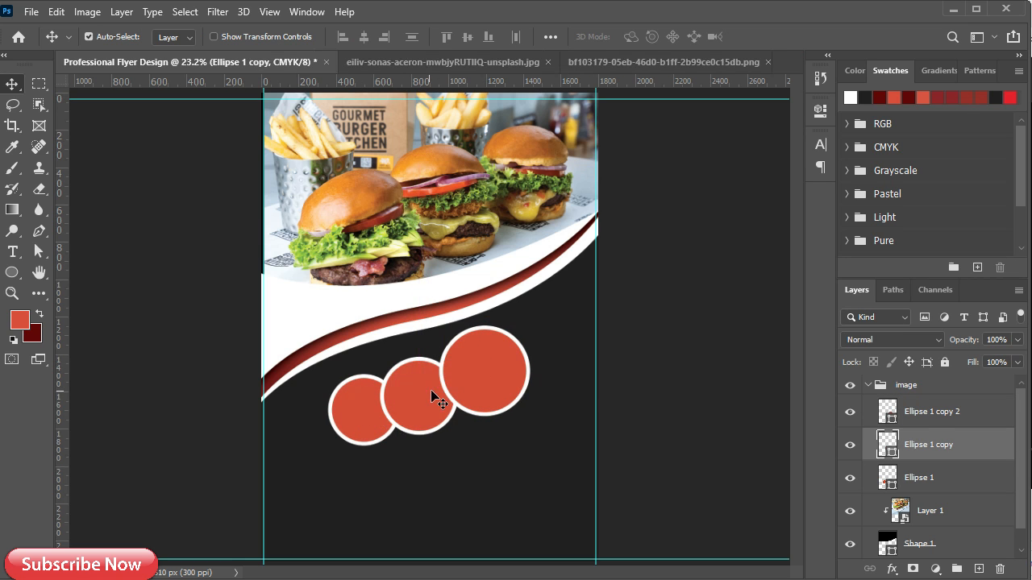
Select all three circles, scale them up together and reposition the row below the wave.
shift+click(927, 412)
shift+click(923, 477)
key(ctrl+t)
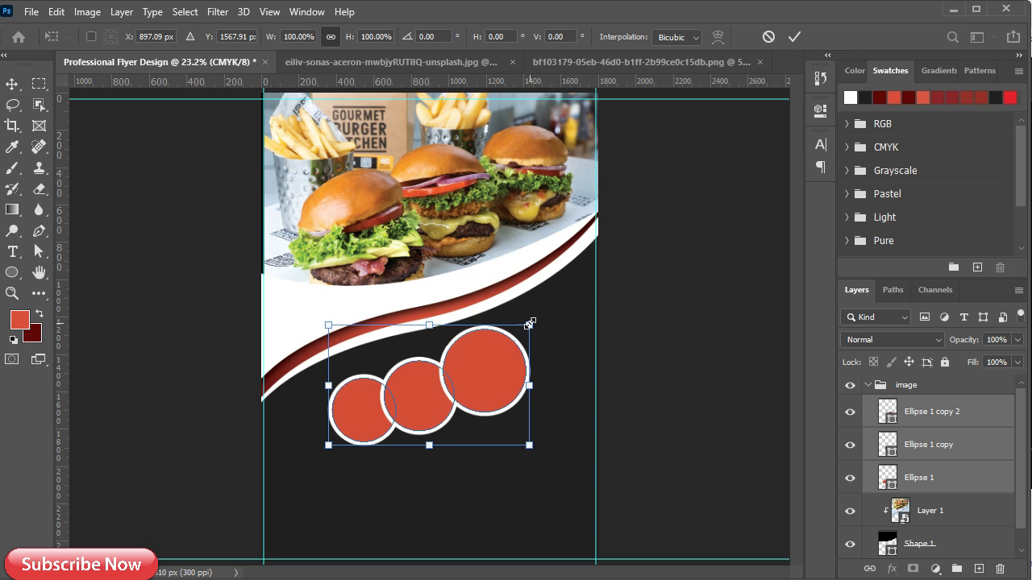
drag(530, 324, 557, 308)
drag(475, 371, 473, 380)
drag(553, 318, 545, 321)
key(Return)
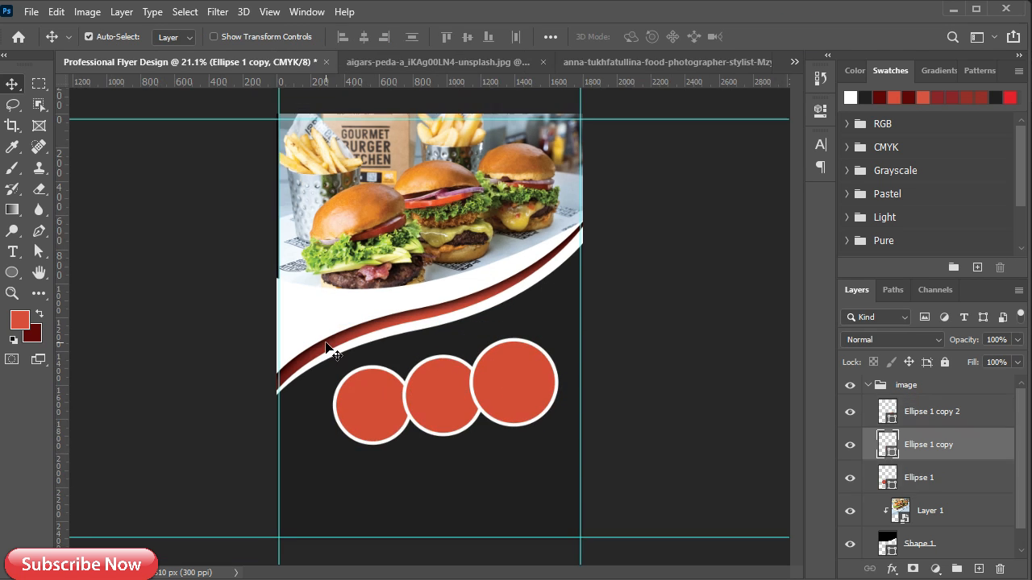
Copy the toasted sandwich photo into the flyer above the middle circle's layer and convert it to a Smart Object.
click(383, 62)
drag(419, 288, 335, 300)
right_click(938, 468)
click(806, 218)
Scale the sandwich photo down and place it over the middle circle.
key(ctrl+t)
drag(604, 290, 205, 291)
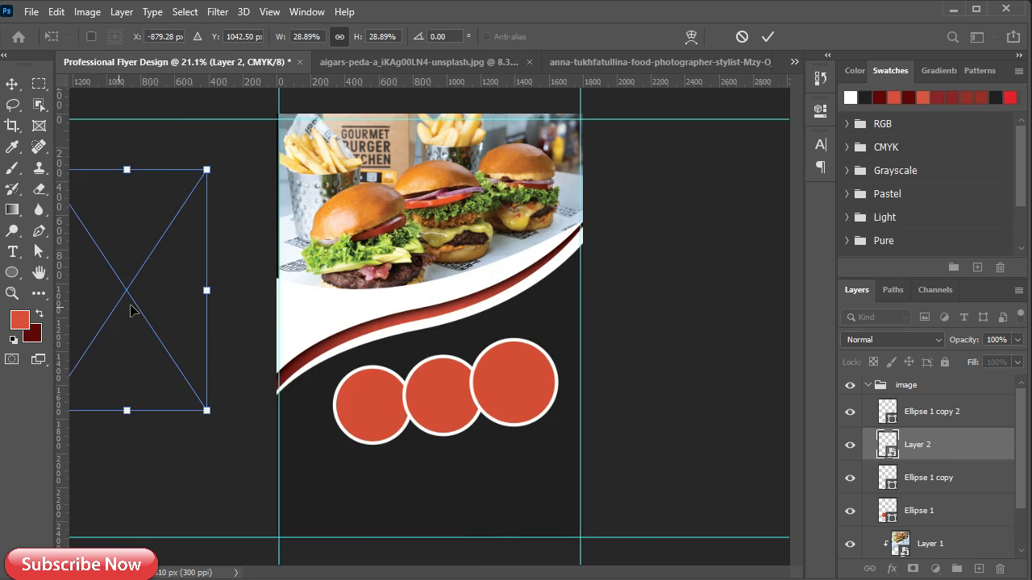
drag(114, 306, 432, 385)
drag(523, 248, 463, 357)
mouse_move(435, 403)
mouse_down()
mouse_move(458, 390)
mouse_move(437, 413)
mouse_up()
key(Return)
Clip the sandwich photo to the middle circle, then shrink and reposition it so the sandwich fills the circle.
alt+click(909, 459)
scroll(448, 416, up, 5)
key(ctrl+t)
drag(500, 284, 484, 308)
drag(429, 403, 447, 400)
click(766, 36)
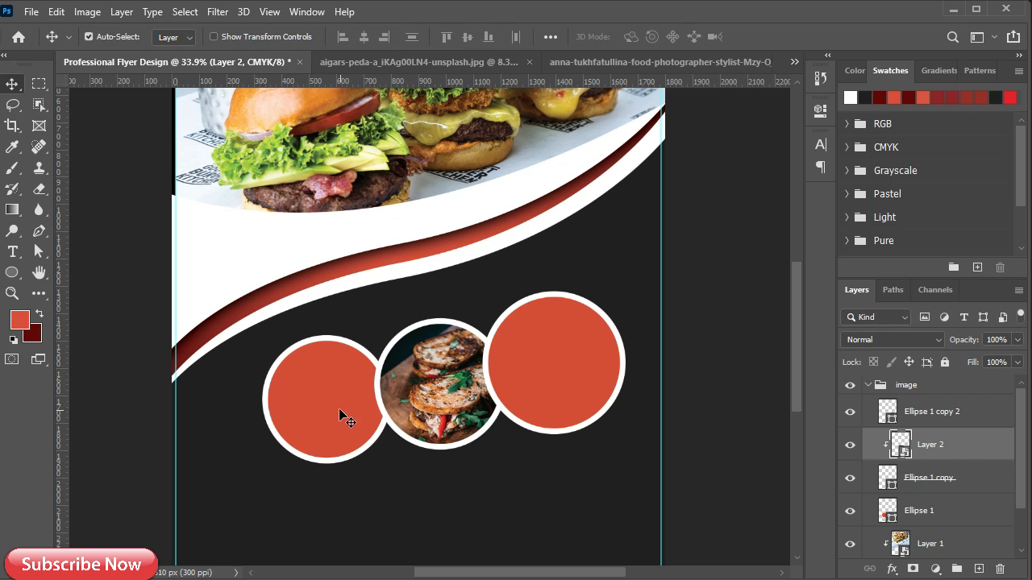
Close the sandwich photo file and copy the raspberry cake photo above the right circle's layer as a Smart Object.
click(344, 415)
click(552, 400)
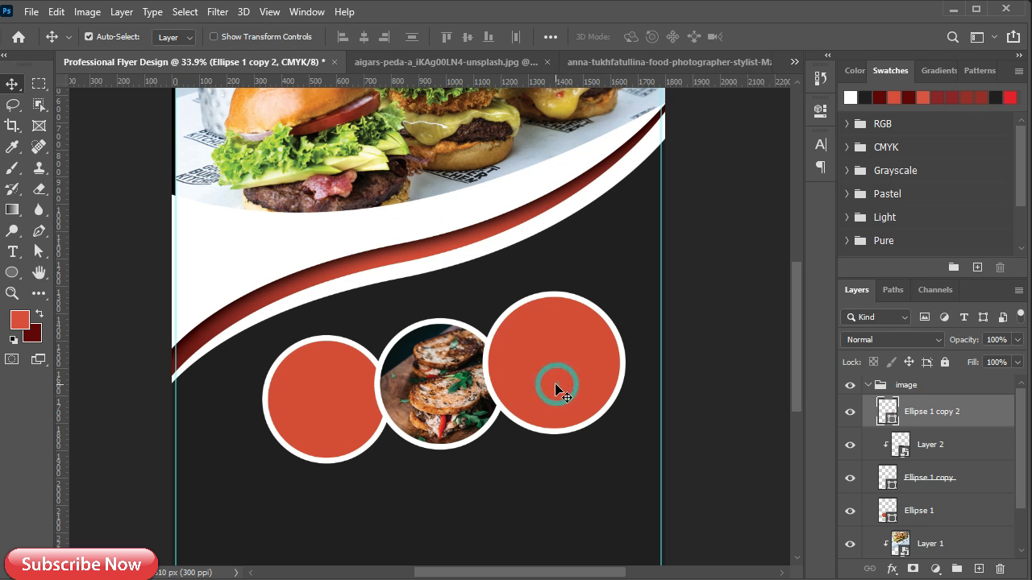
click(454, 60)
click(537, 62)
click(537, 62)
drag(306, 177, 250, 66)
drag(530, 407, 538, 395)
right_click(955, 398)
click(806, 223)
Scale the raspberry cake photo down to about 20.25% and place it over the right circle.
key(ctrl+t)
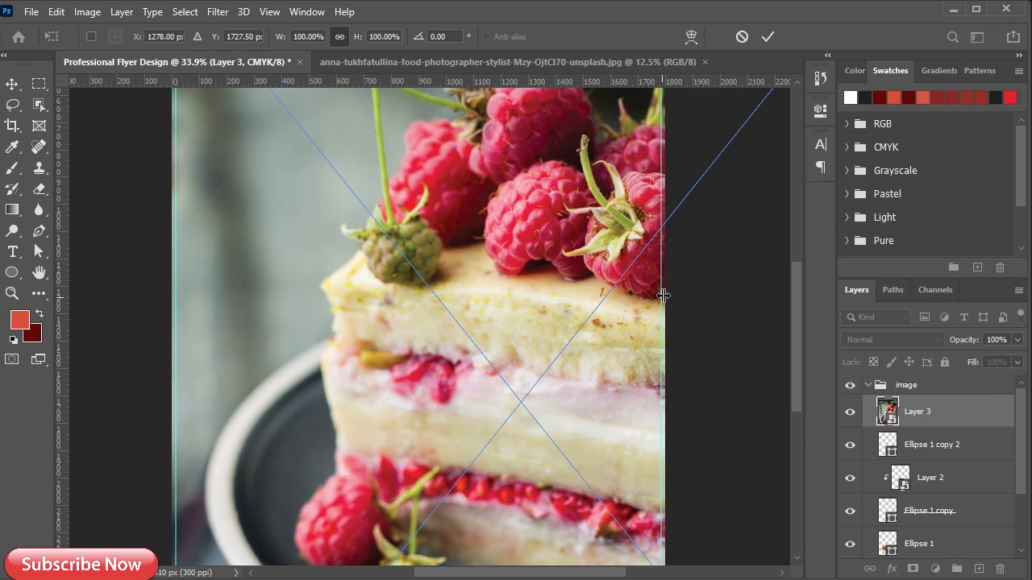
scroll(534, 341, down, 5)
drag(184, 405, 583, 405)
drag(740, 406, 556, 395)
drag(400, 395, 492, 395)
drag(544, 413, 490, 386)
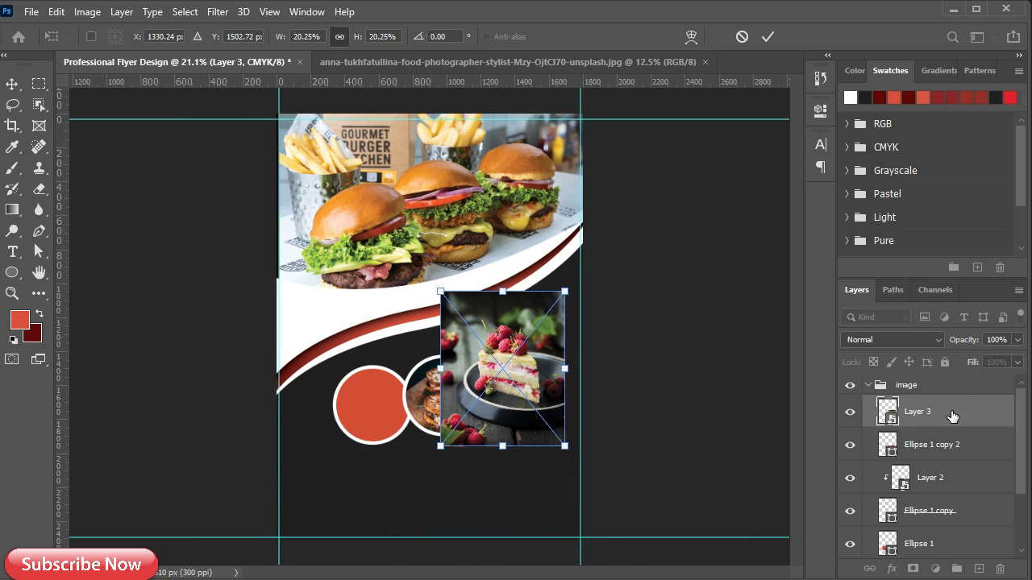
key(Return)
Clip the cake photo to the right circle, scale it to about 14.35% and center the cake slice inside.
alt+click(917, 427)
scroll(536, 429, up, 3)
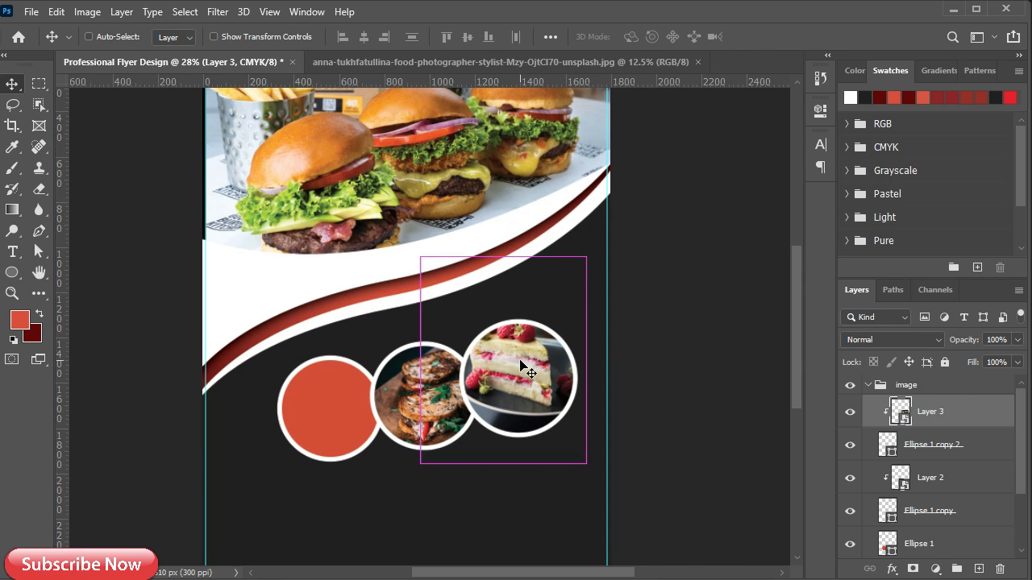
key(ctrl+t)
drag(419, 360, 454, 361)
drag(526, 366, 515, 384)
drag(442, 376, 474, 375)
drag(528, 386, 580, 376)
key(Left)
key(Left)
key(Left)
key(Left)
key(Left)
key(Up)
key(Left)
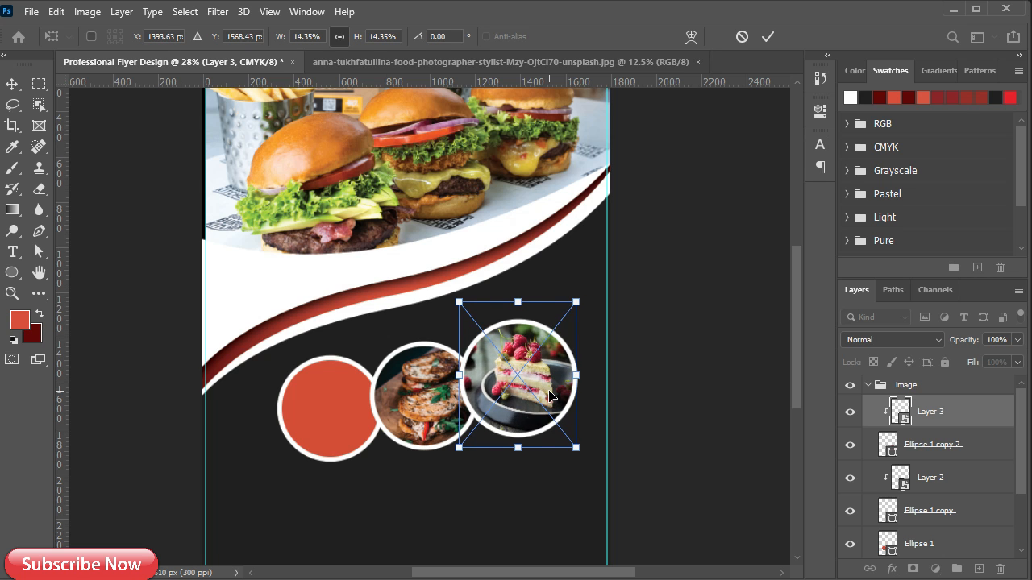
click(771, 37)
Close the raspberry cake photo document and return to the flyer.
click(508, 62)
click(697, 62)
click(211, 54)
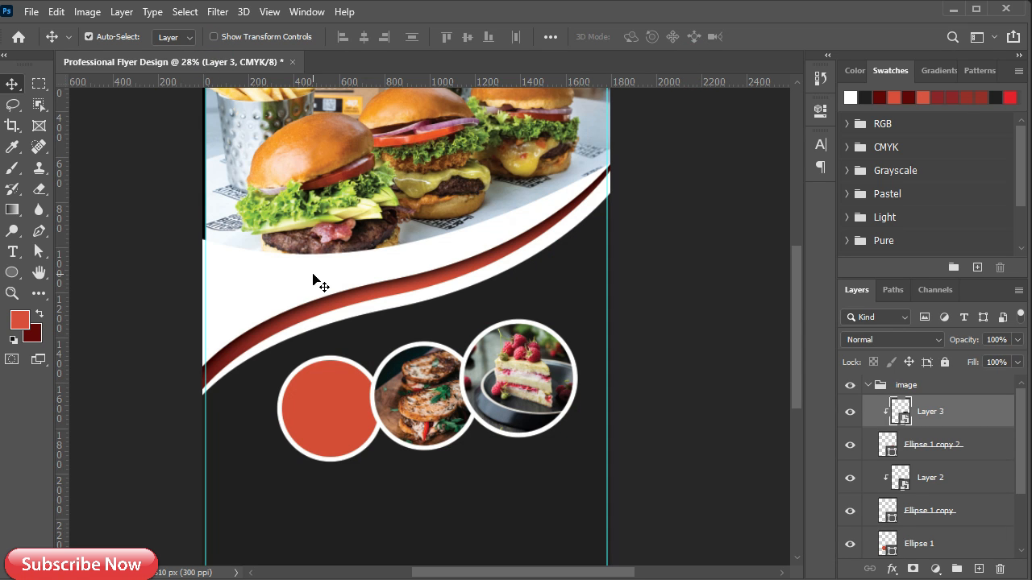
Copy the grilled meat photo into the flyer above the left circle's layer and clip it to that circle.
click(330, 420)
click(418, 67)
click(163, 62)
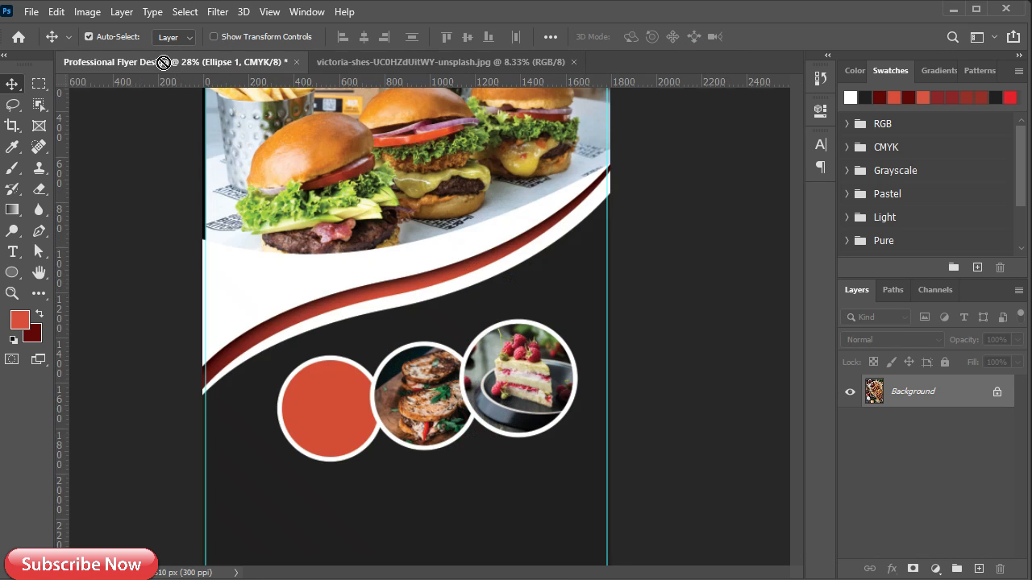
drag(164, 62, 354, 354)
scroll(939, 528, down, 2)
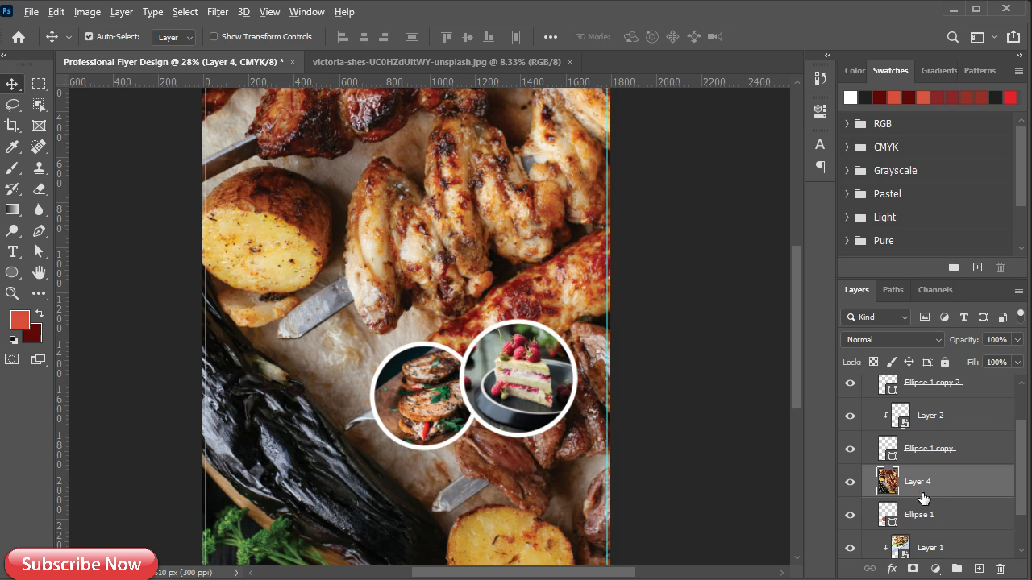
alt+click(923, 498)
Scale the grilled meat photo to about 12.53% and position it to fill the left circle.
key(ctrl+t)
drag(758, 235, 242, 389)
drag(164, 390, 482, 474)
drag(559, 188, 416, 225)
drag(345, 269, 342, 361)
drag(410, 406, 373, 405)
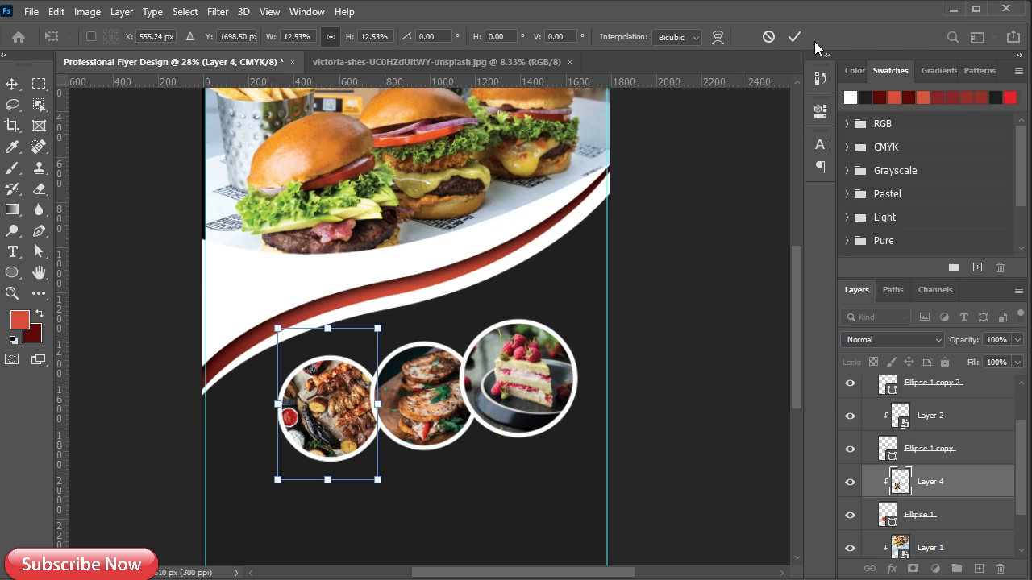
click(793, 38)
Shift the grilled meat photo down and slightly right within the left circle, centering it at about X 575 px, Y 1823 px.
scroll(696, 171, down, 2)
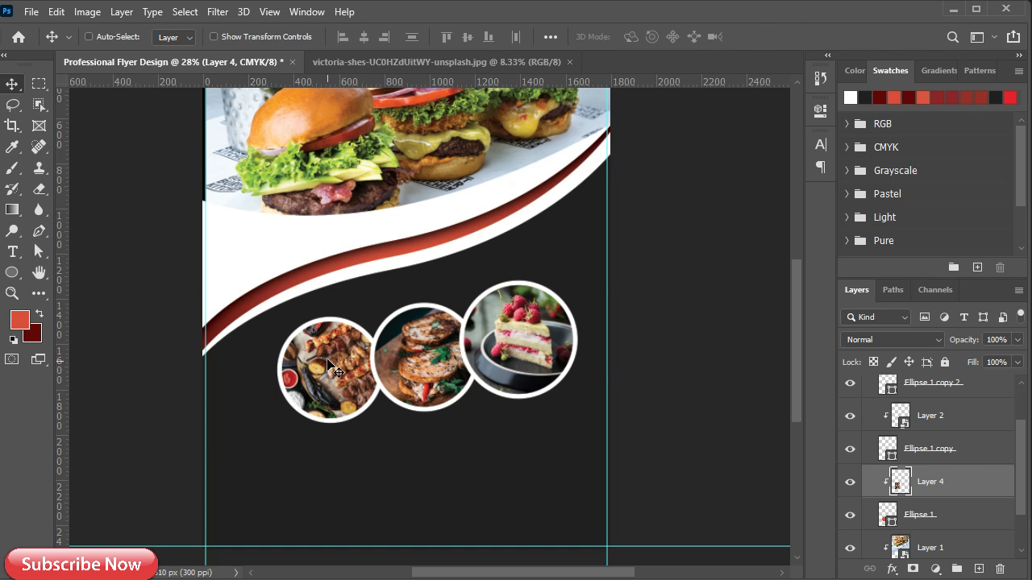
key(ctrl+t)
click(794, 39)
scroll(362, 428, up, 3)
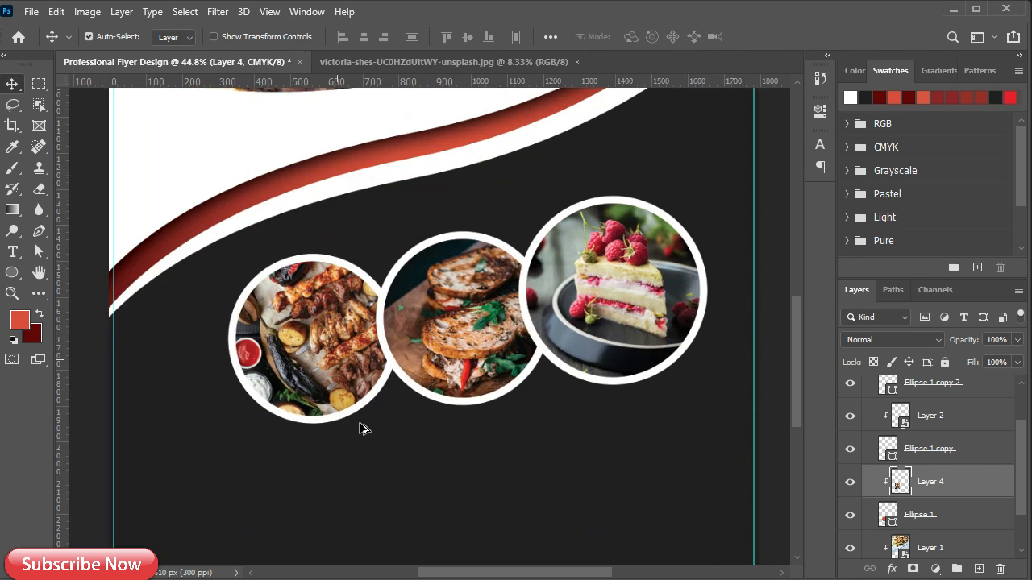
key(Left)
key(Left)
key(Left)
key(Left)
key(Left)
key(Left)
key(Left)
key(Up)
key(Up)
key(Up)
key(shift+Right)
key(shift+Down)
key(shift+Down)
key(shift+Down)
key(shift+Down)
key(ctrl+t)
drag(329, 291, 332, 324)
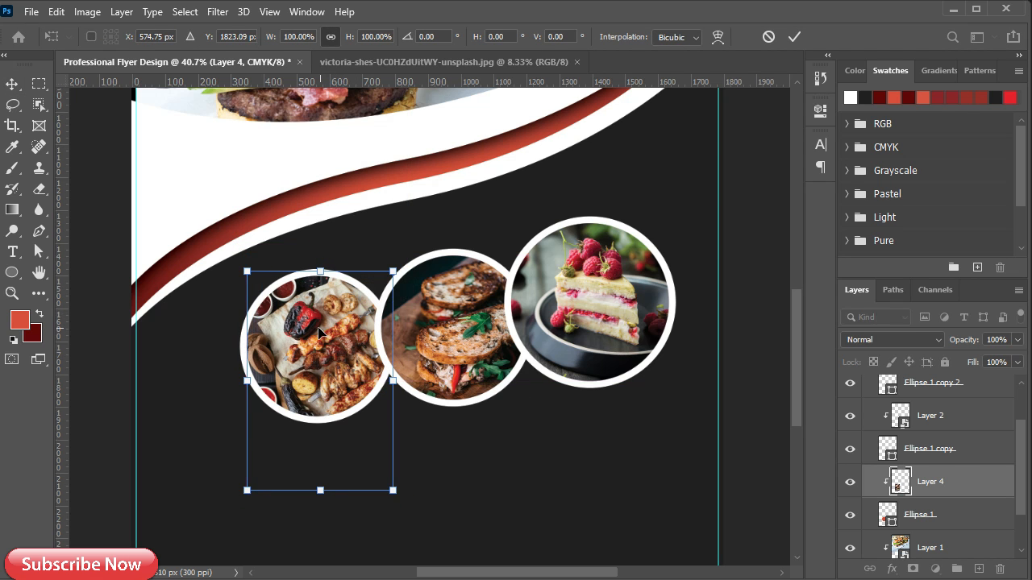
click(794, 36)
scroll(456, 401, down, 3)
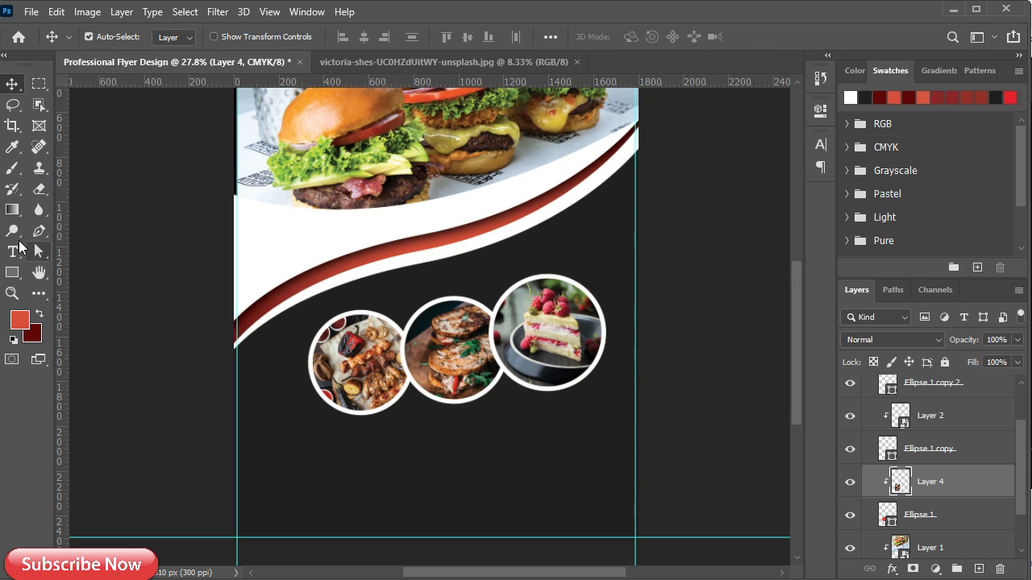
Draw a serrated badge shape about 523 px in size above the cake circle and fill it with dark charcoal.
click(12, 272)
click(99, 347)
right_click(413, 286)
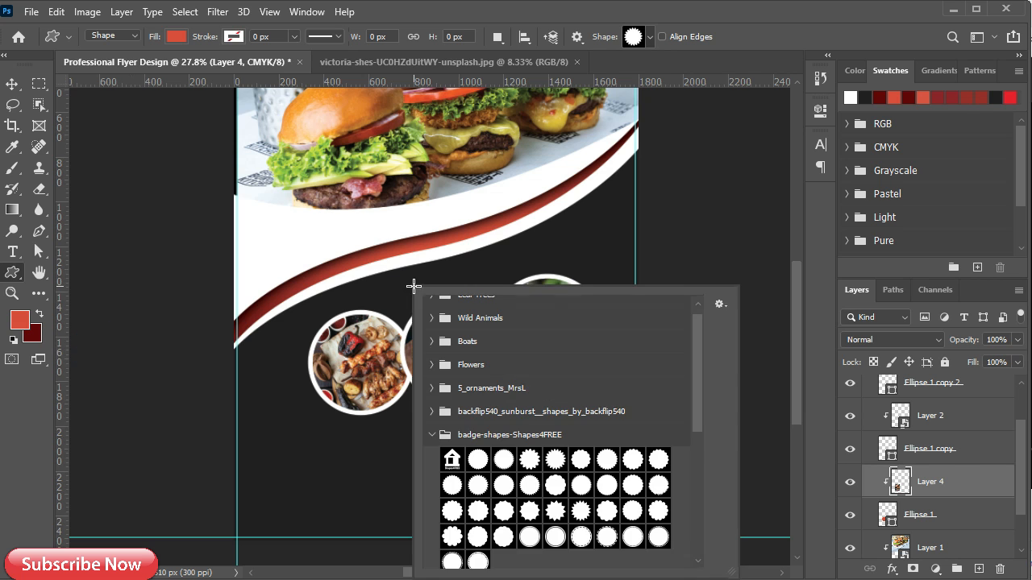
drag(481, 170, 596, 282)
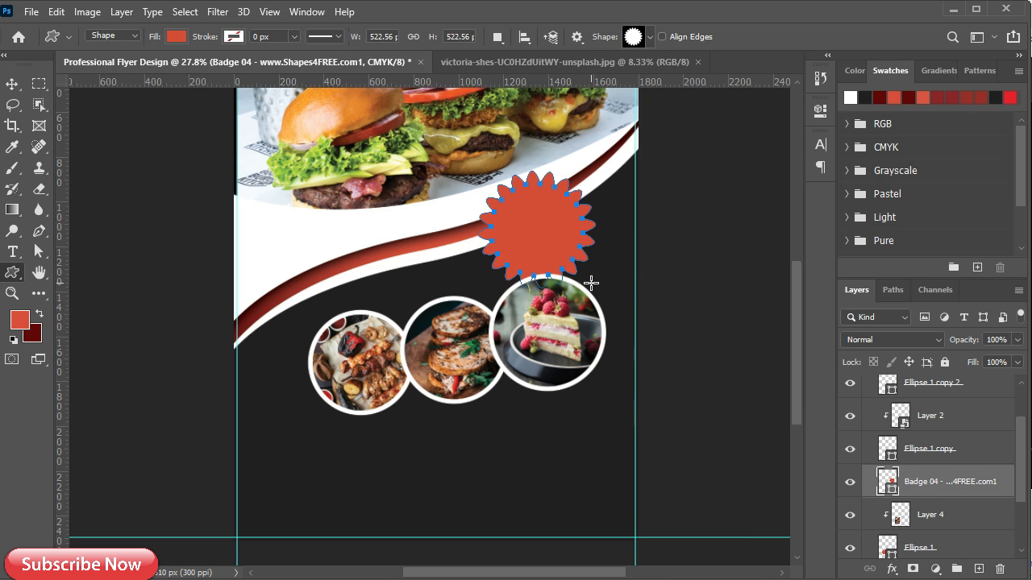
click(176, 36)
click(74, 122)
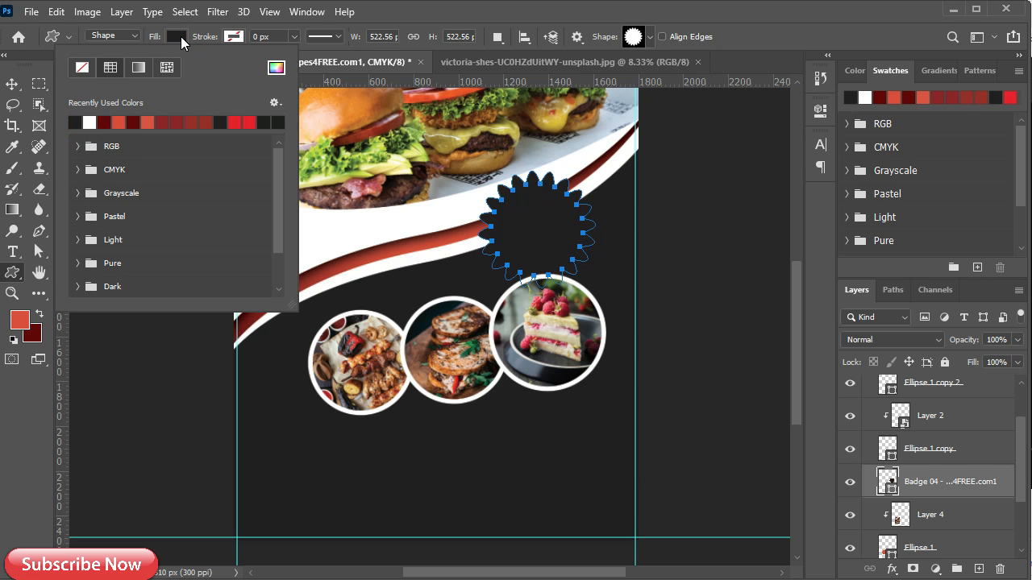
Give the badge a dark red solid stroke 18.33 px wide.
click(233, 36)
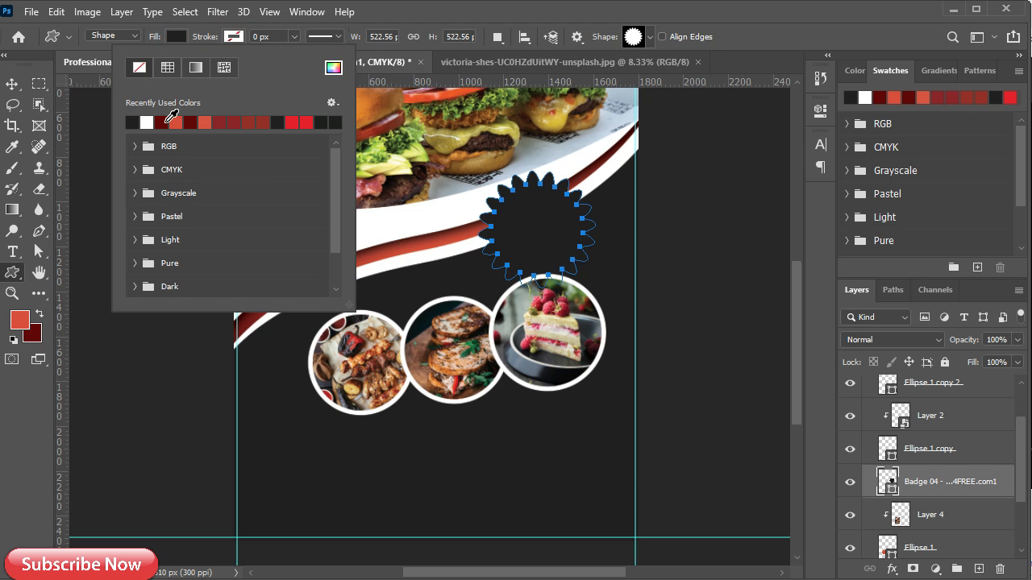
click(220, 121)
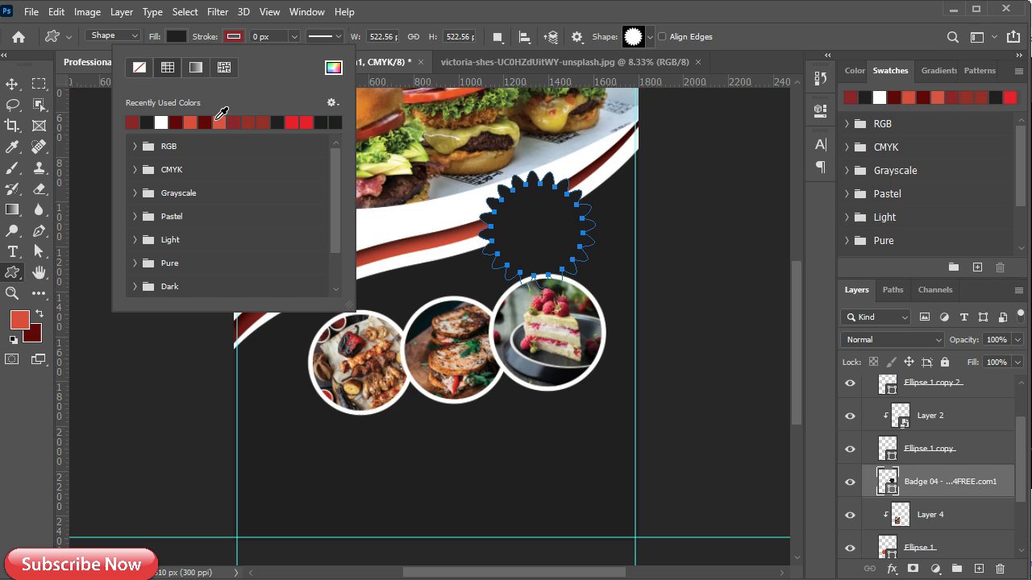
click(292, 37)
click(337, 36)
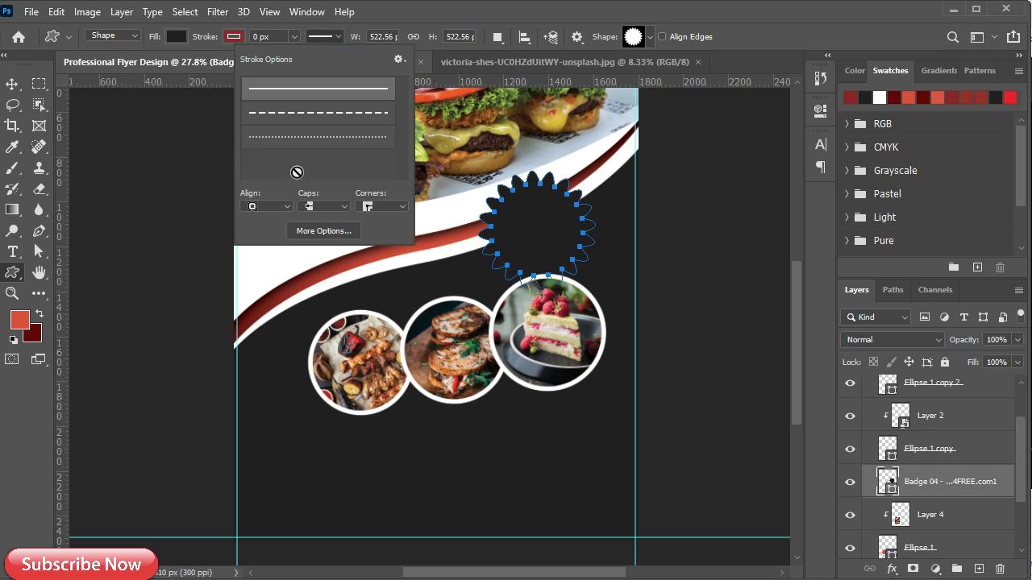
click(295, 36)
mouse_move(303, 57)
mouse_down()
mouse_move(321, 56)
mouse_move(299, 58)
mouse_move(310, 54)
mouse_up()
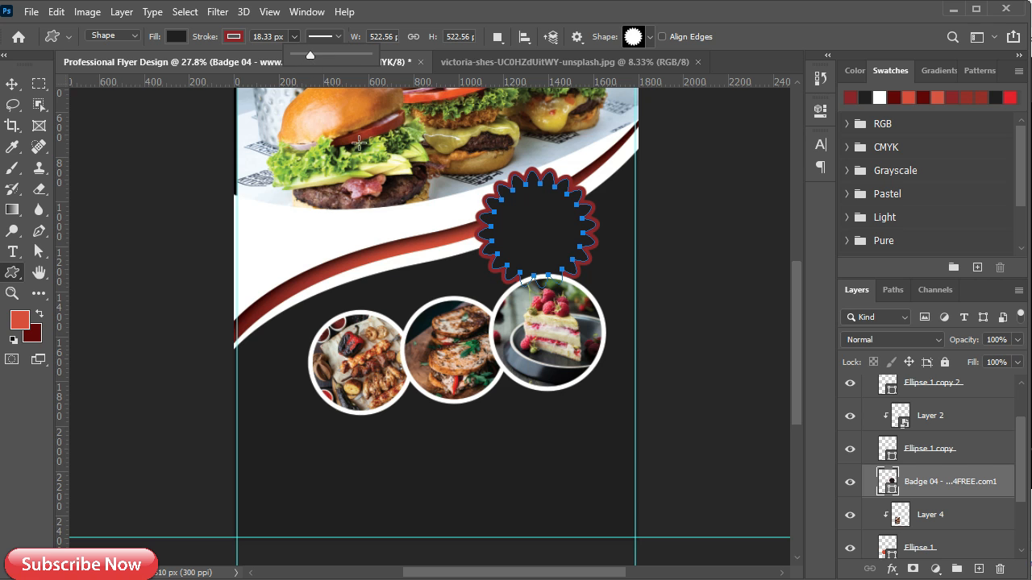
key(Return)
Move the badge layer above the image group and place the badge over the cake circle's upper-right edge.
key(v)
mouse_move(548, 217)
mouse_down()
mouse_move(555, 228)
mouse_move(587, 220)
mouse_up()
drag(959, 484, 905, 414)
click(867, 418)
drag(563, 232, 561, 268)
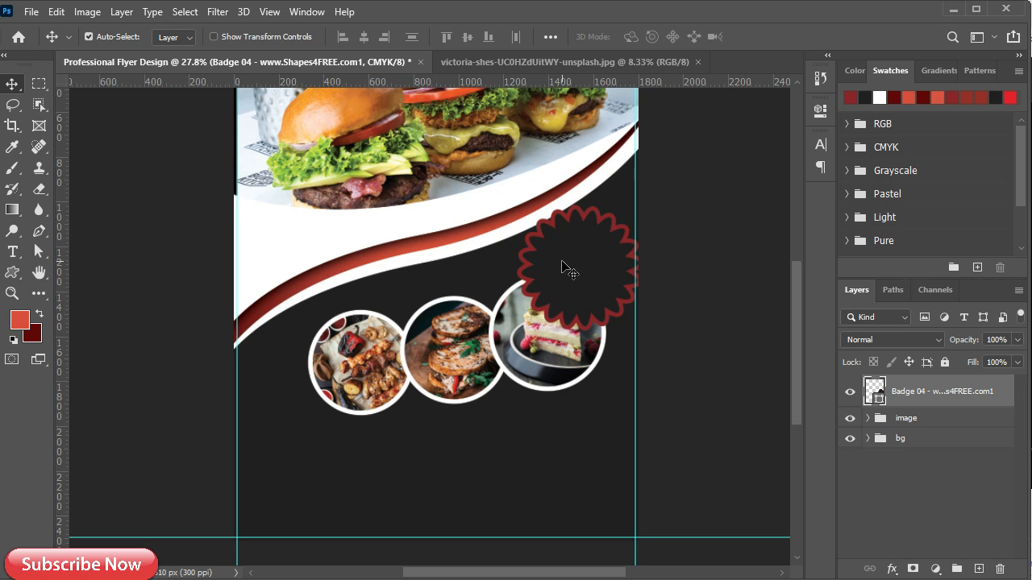
Add the price text "3.5 $" in the empty area below the circle photos.
key(t)
click(374, 466)
key(BackSpace)
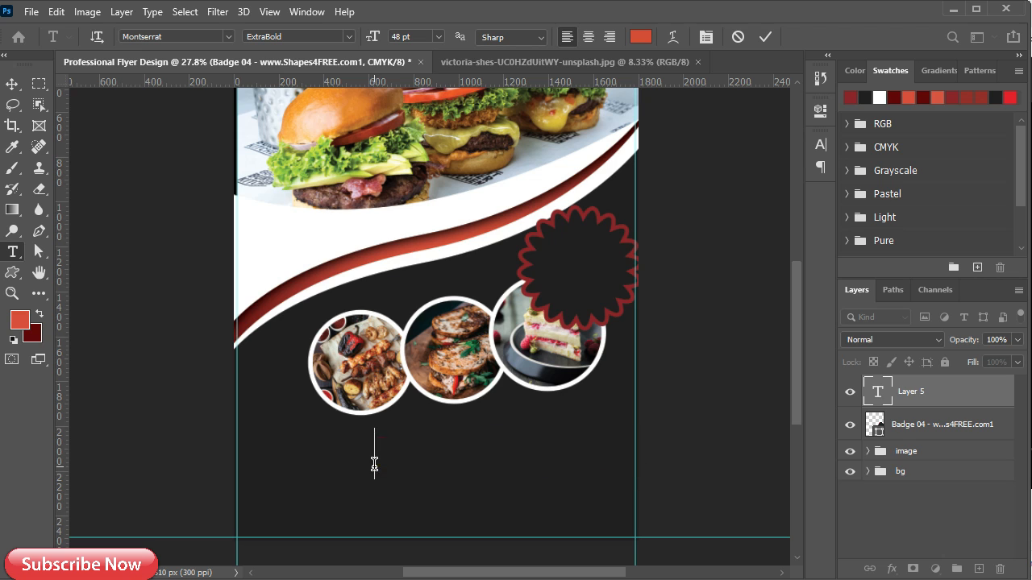
text(3.5)
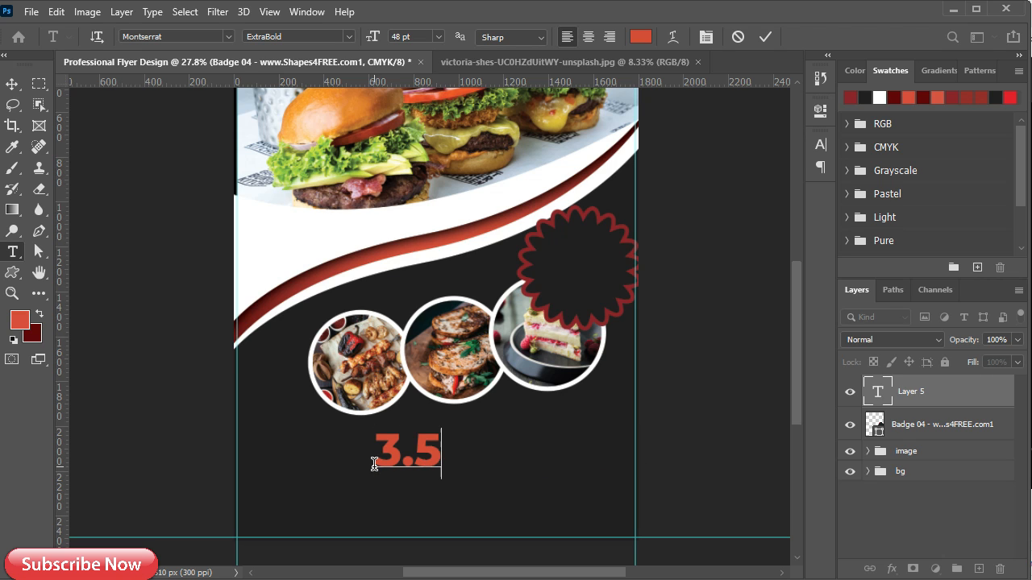
text($)
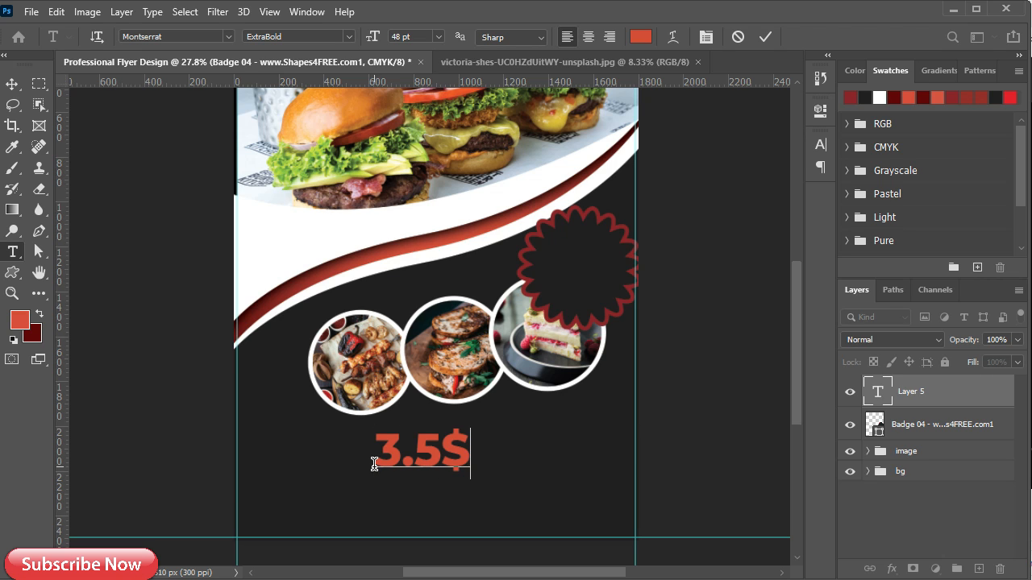
key(Left)
click(926, 402)
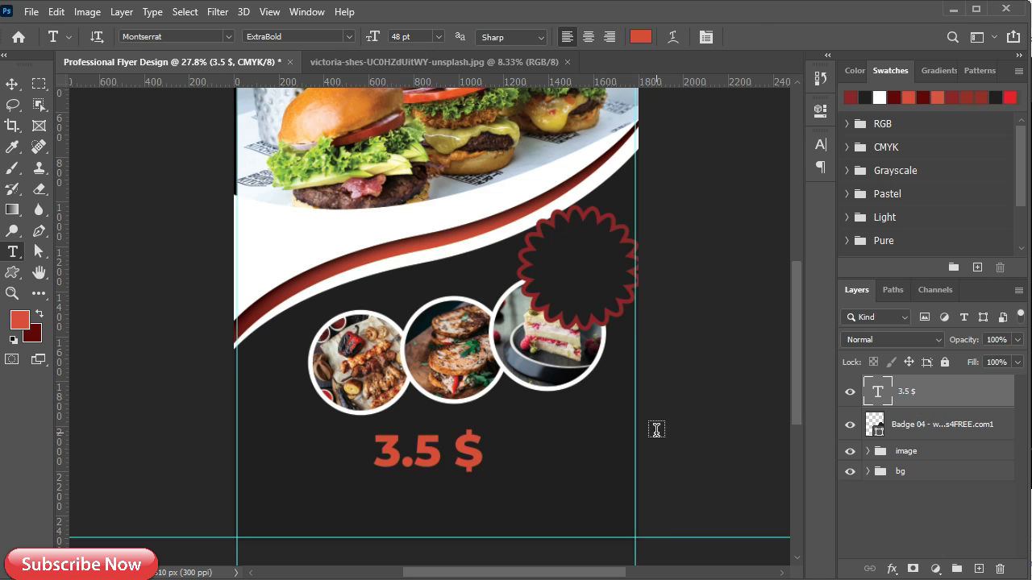
Set the price text color to white (ffffff).
key(v)
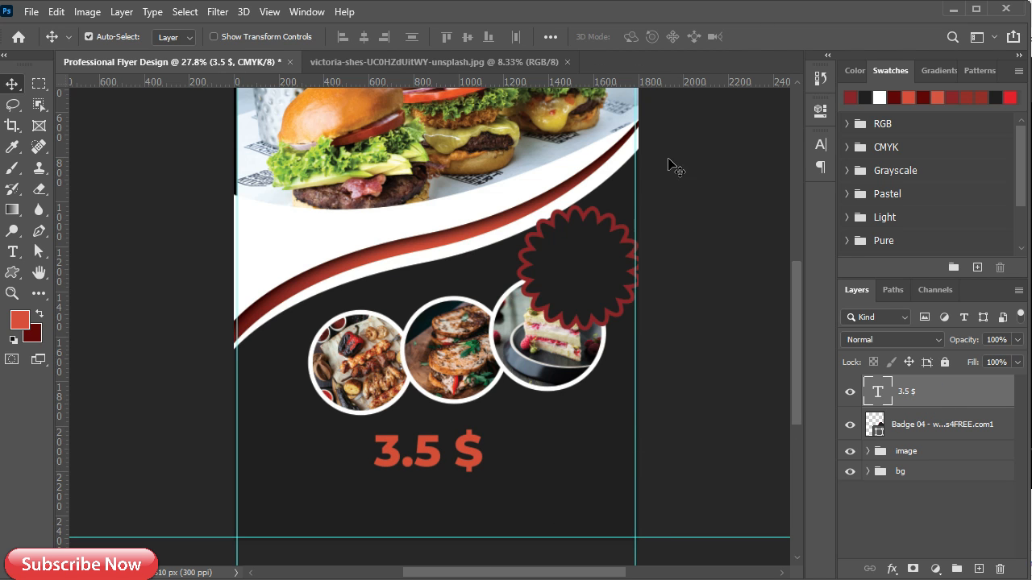
click(813, 147)
click(777, 238)
click(660, 231)
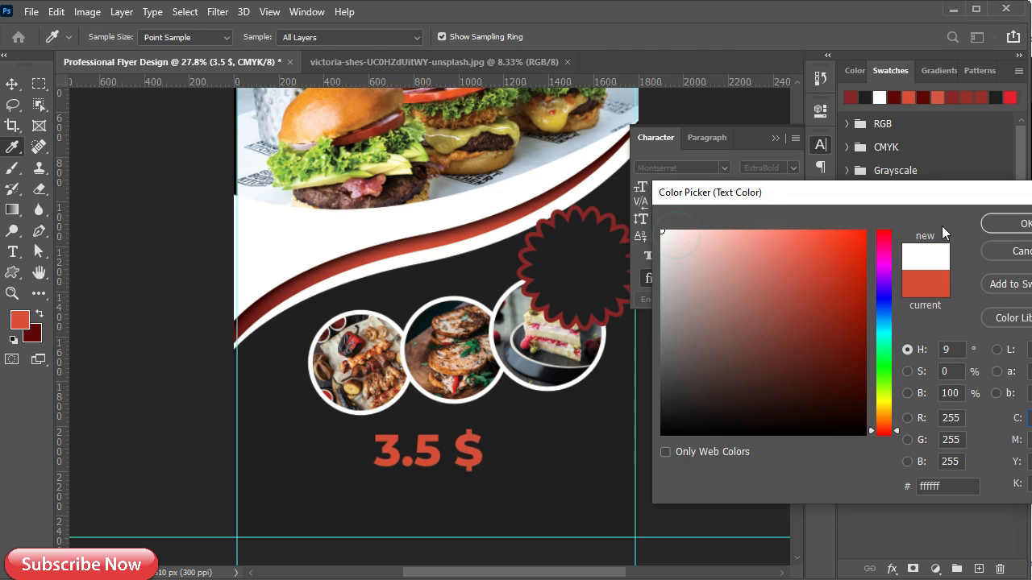
click(1010, 226)
click(775, 138)
Move the price text into the upper half of the badge and reduce it to 27 pt.
drag(443, 451, 596, 247)
click(821, 144)
drag(645, 187, 625, 191)
drag(598, 238, 618, 232)
click(676, 190)
drag(675, 188, 625, 192)
scroll(638, 187, down, 4)
drag(583, 248, 576, 254)
click(818, 144)
click(586, 272)
key(t)
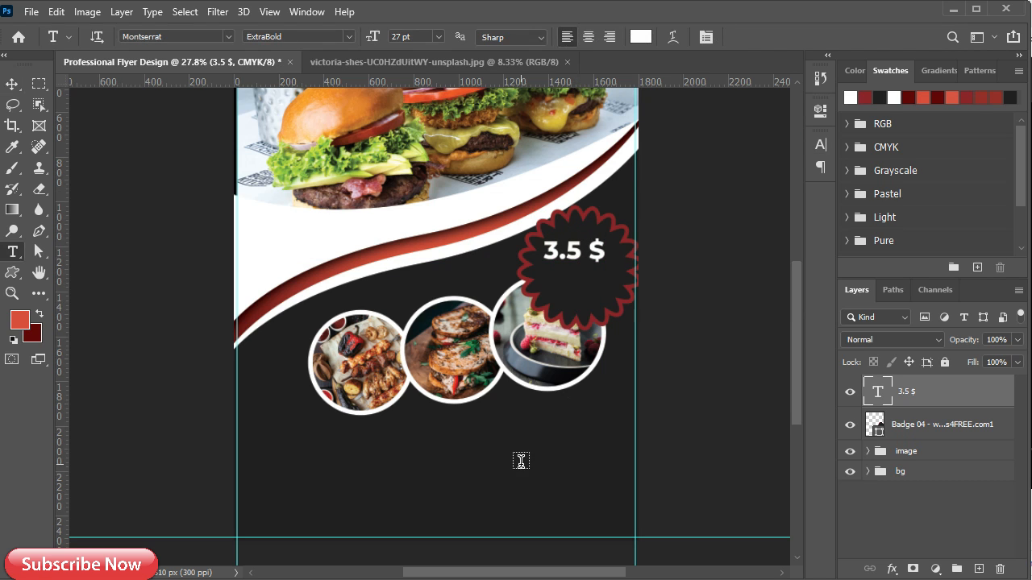
click(521, 459)
key(Delete)
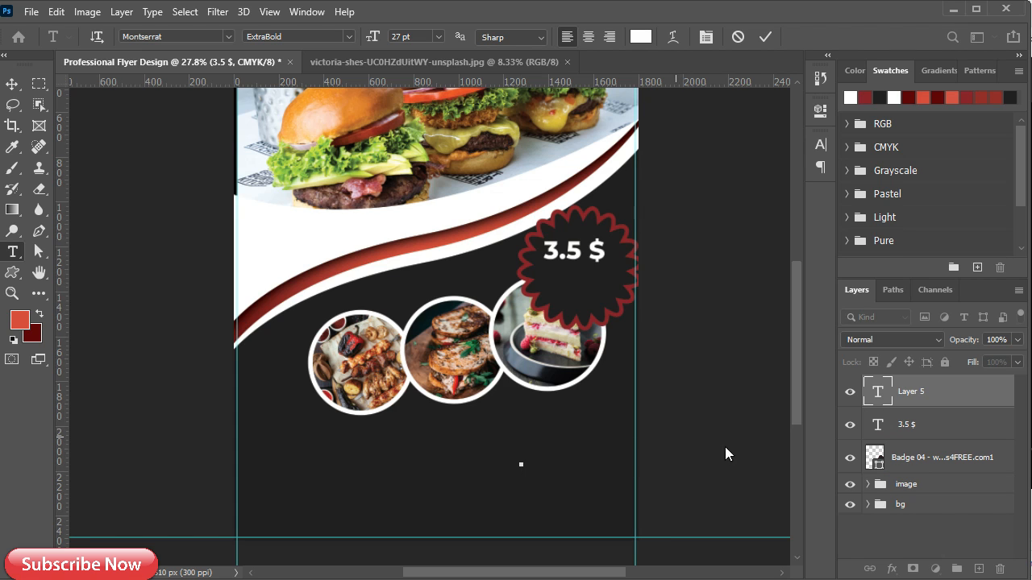
click(932, 396)
Add a small Lorem ipsum paragraph box below the circle photos, set in Montserrat Medium at 10 pt with 20 pt leading.
drag(423, 470, 501, 500)
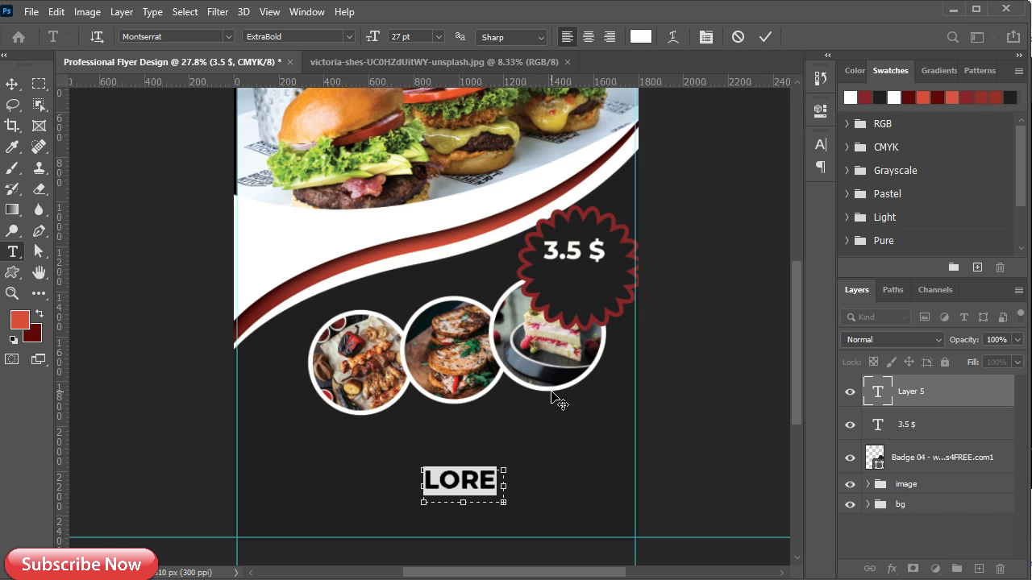
click(821, 144)
click(770, 168)
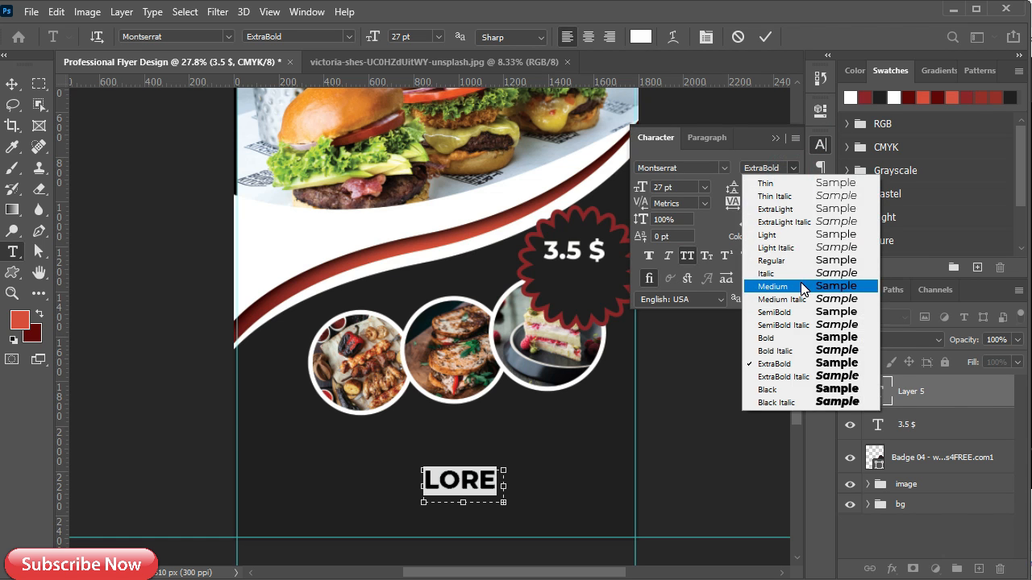
click(761, 285)
click(703, 188)
click(701, 266)
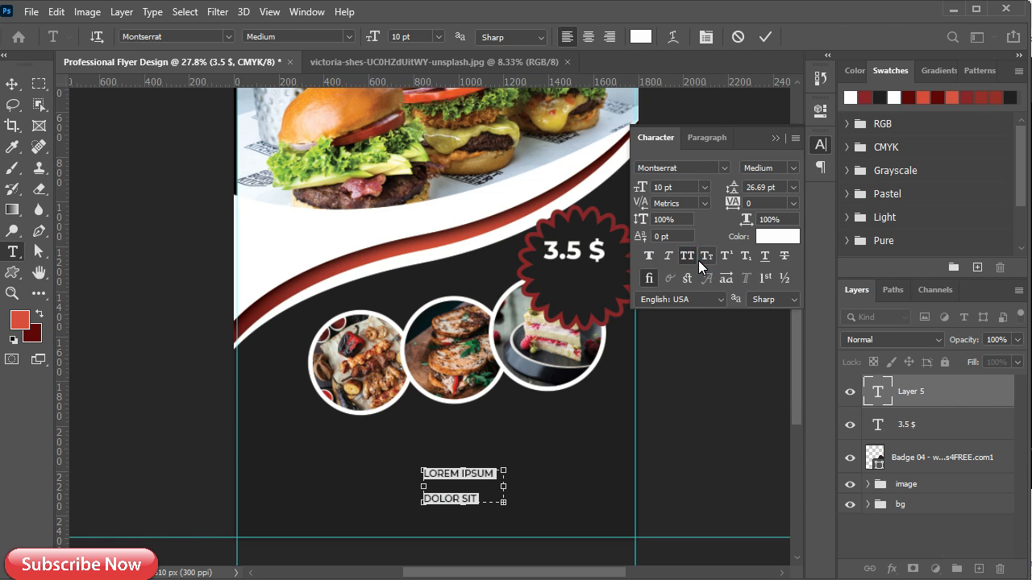
click(734, 189)
text(20)
key(Return)
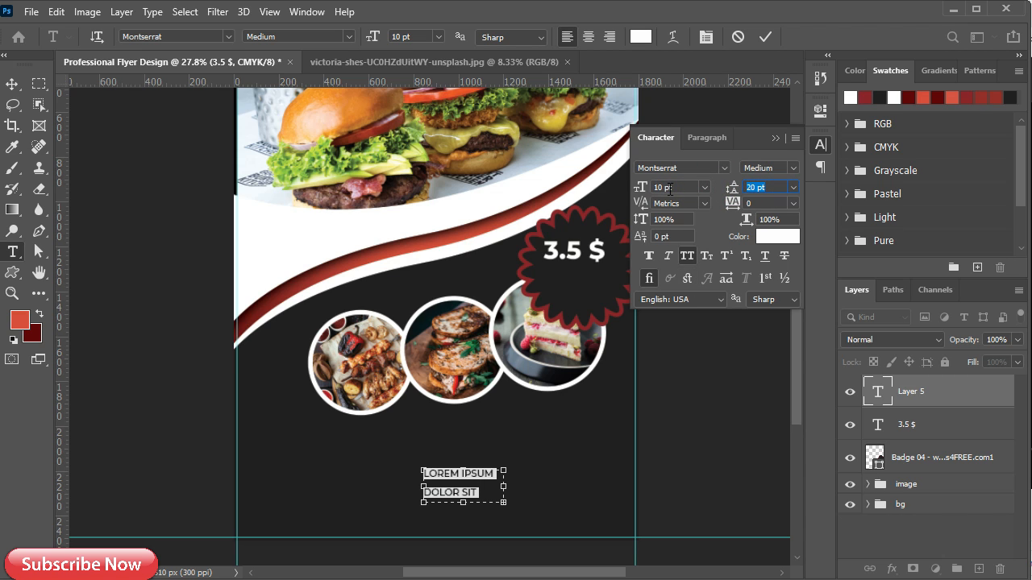
Set the placeholder text to 11 pt and enlarge its box to fit "DOLOR SIT AMET," on the second line.
mouse_move(640, 187)
mouse_down()
mouse_move(651, 185)
mouse_move(640, 188)
mouse_up()
drag(503, 503, 524, 512)
drag(640, 188, 640, 190)
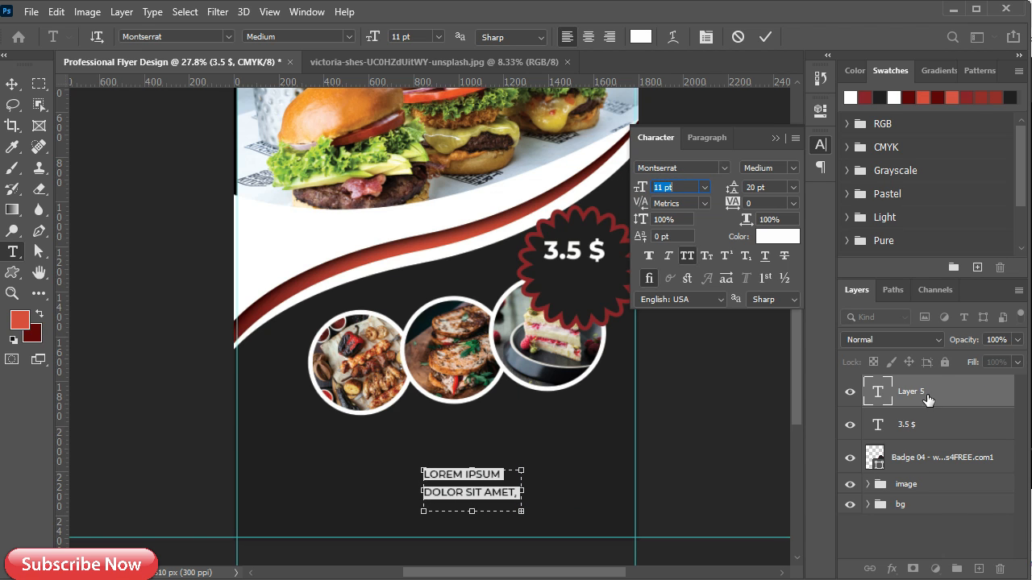
key(ctrl+Return)
Move the placeholder text under the price inside the badge and scale it to 88.43%.
key(v)
drag(479, 484, 598, 281)
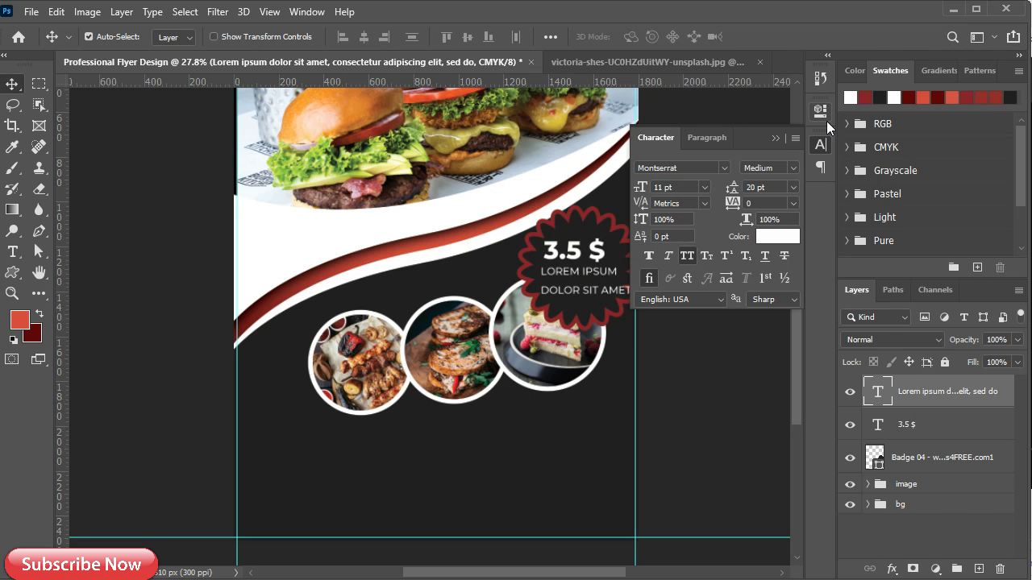
click(772, 142)
key(ctrl+t)
drag(638, 305, 626, 300)
drag(571, 280, 567, 281)
click(793, 35)
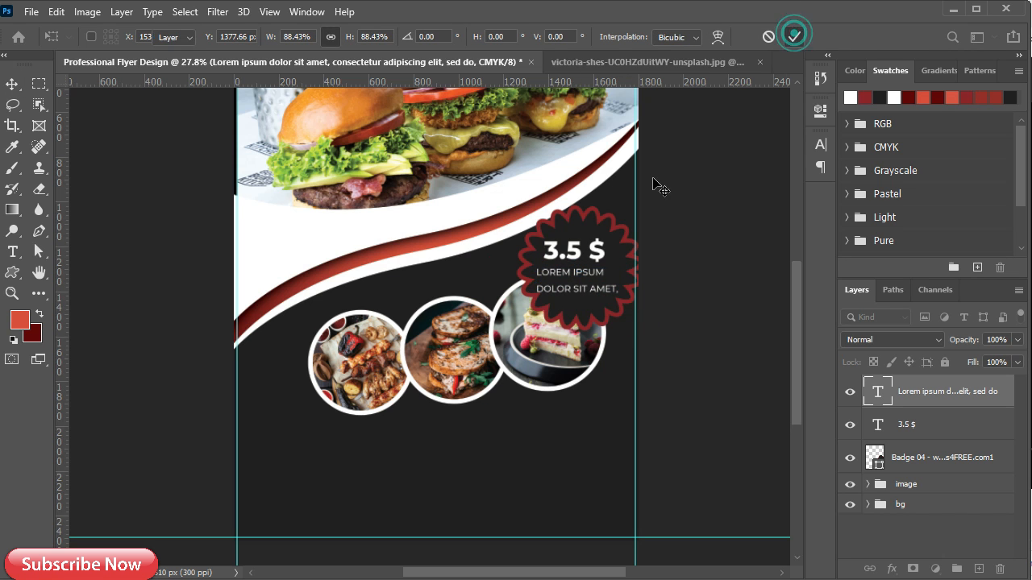
Enlarge the badge shape slightly outward around the price and placeholder text.
scroll(589, 307, up, 3)
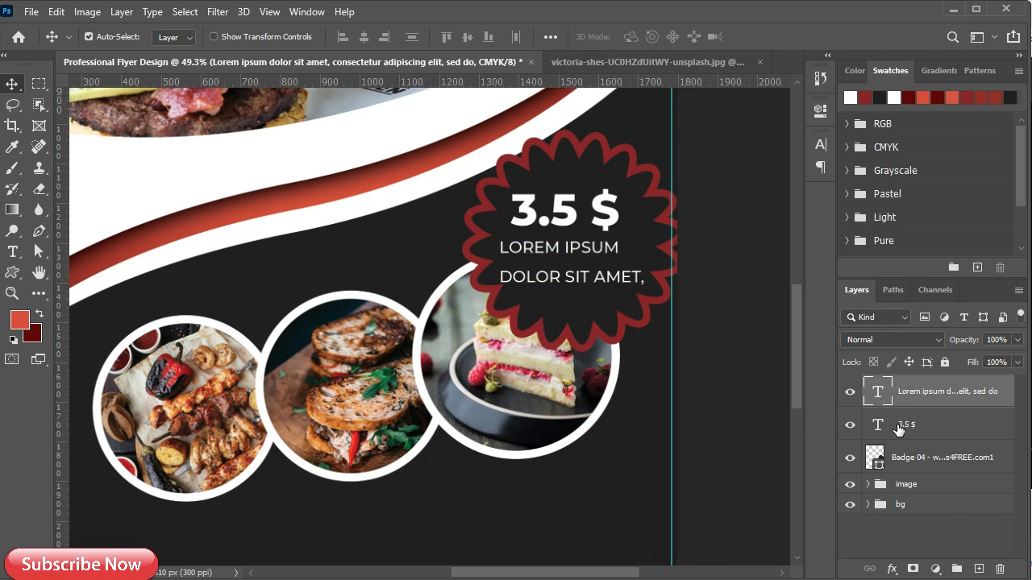
click(917, 458)
key(ctrl+t)
drag(686, 127, 698, 116)
click(795, 37)
Shift the price and placeholder text up and right inside the enlarged badge, and resize the placeholder text to suit.
drag(566, 214, 587, 194)
mouse_move(578, 249)
mouse_down()
mouse_move(591, 225)
mouse_move(588, 239)
mouse_up()
key(ctrl+t)
drag(669, 281, 670, 298)
click(795, 36)
drag(588, 202, 573, 202)
mouse_move(596, 235)
mouse_down()
mouse_move(587, 240)
mouse_move(593, 231)
mouse_up()
Increase the price text's font size and reposition it just above the placeholder text.
click(821, 144)
click(937, 421)
drag(689, 187, 647, 189)
click(771, 141)
drag(584, 187, 587, 200)
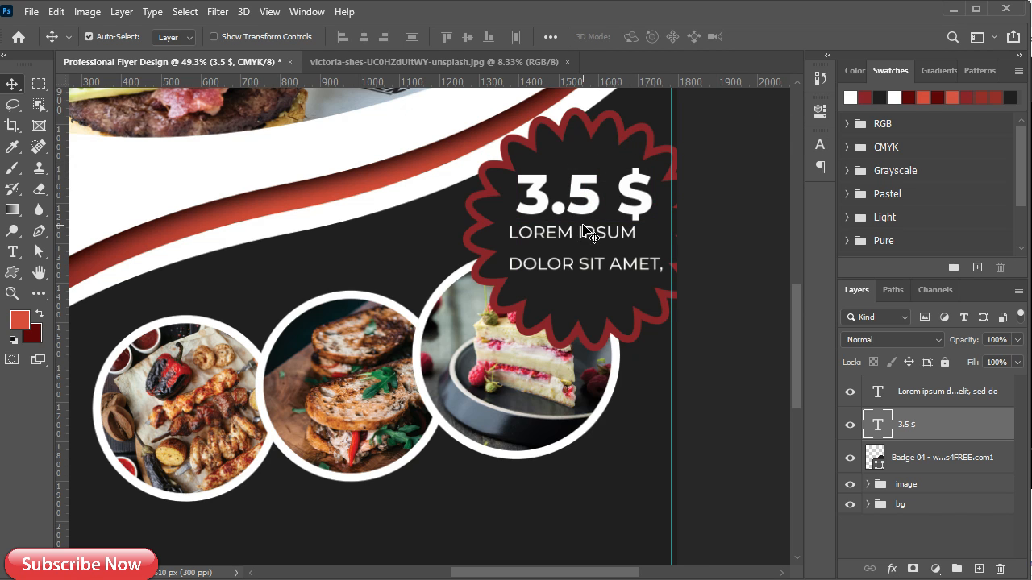
Center the placeholder text horizontally on a selection made from the price text, and clear the selection.
ctrl+click(882, 427)
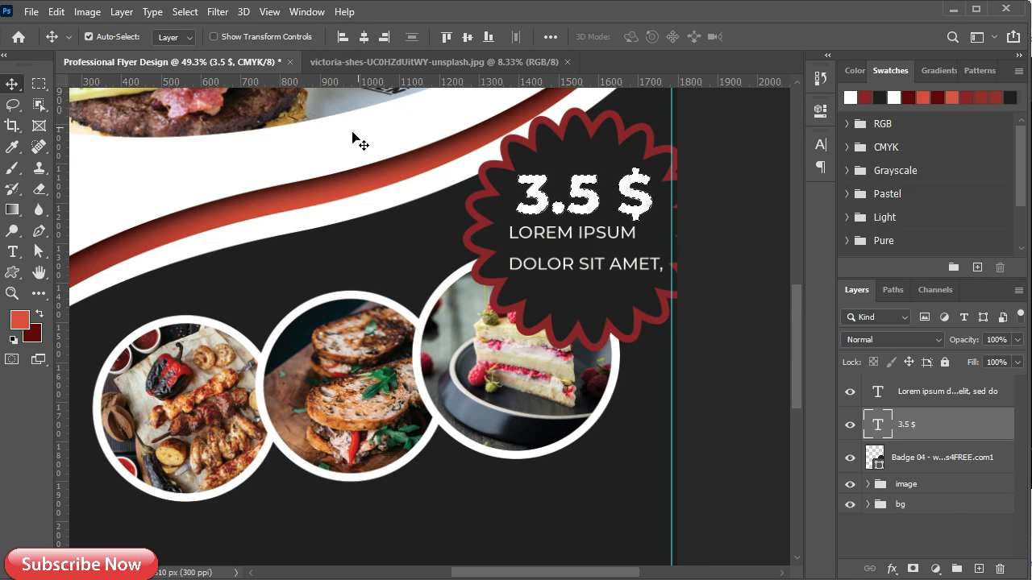
click(918, 405)
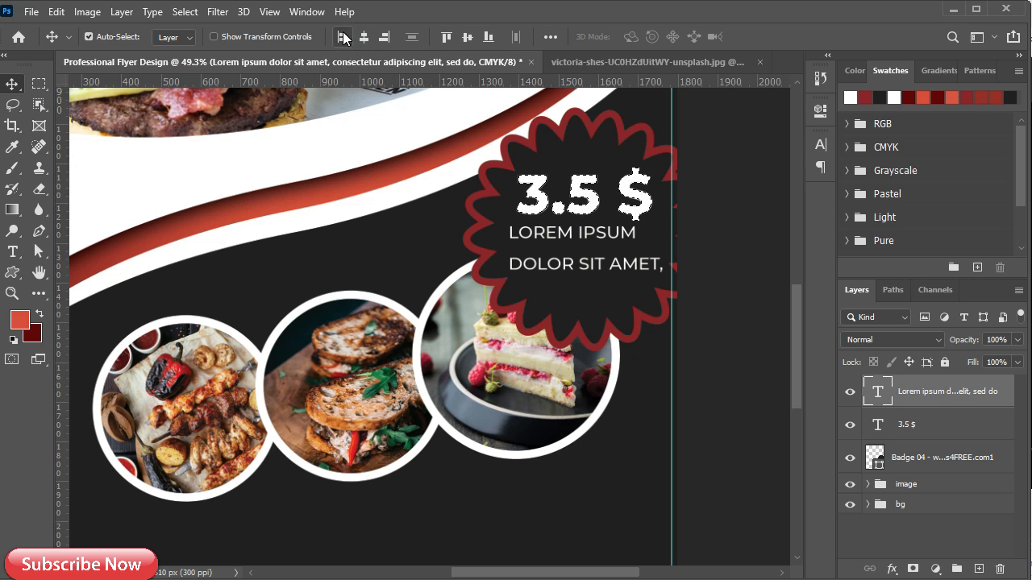
click(361, 37)
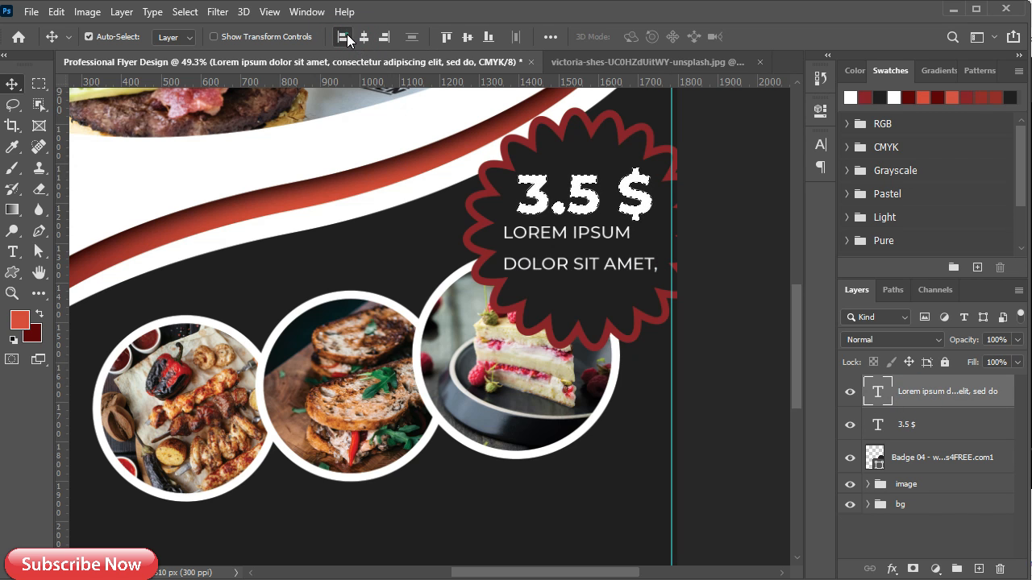
click(344, 36)
key(ctrl+z)
key(ctrl+d)
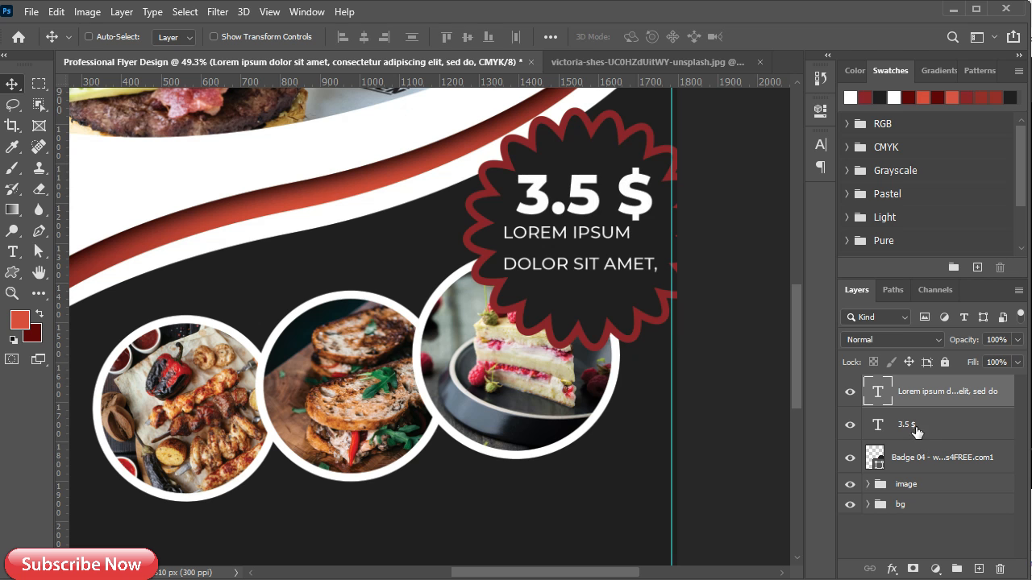
Group the badge, price and placeholder text layers and name the group "discount botton".
scroll(161, 381, down, 2)
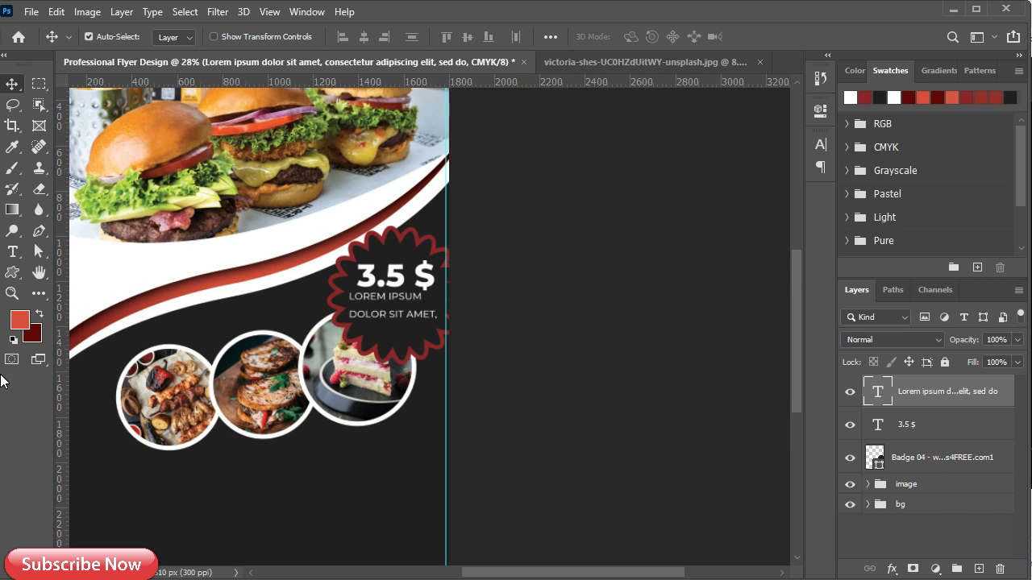
scroll(432, 318, up, 1)
click(904, 451)
shift+click(900, 403)
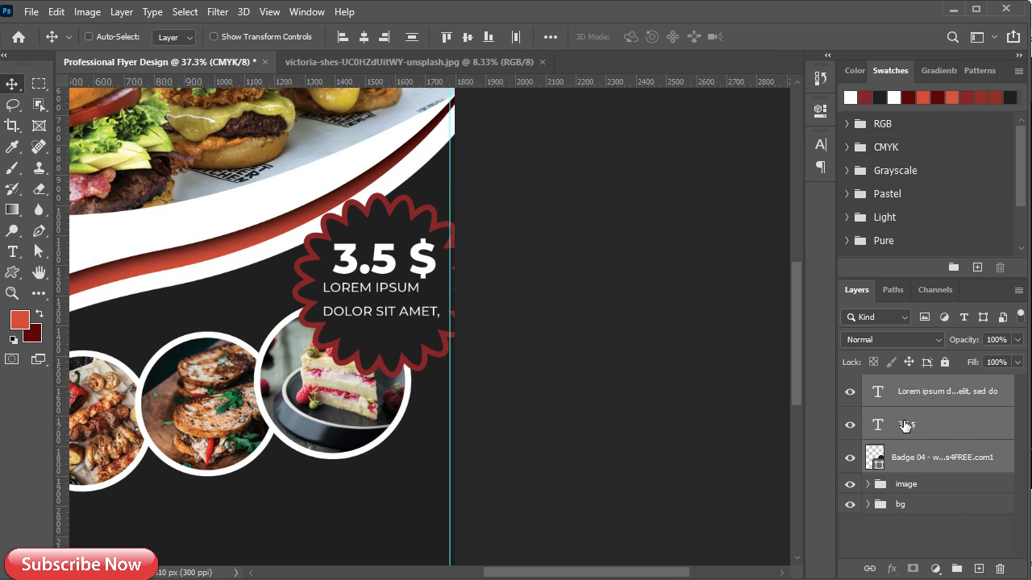
key(ctrl+g)
double_click(906, 390)
text(discount botton)
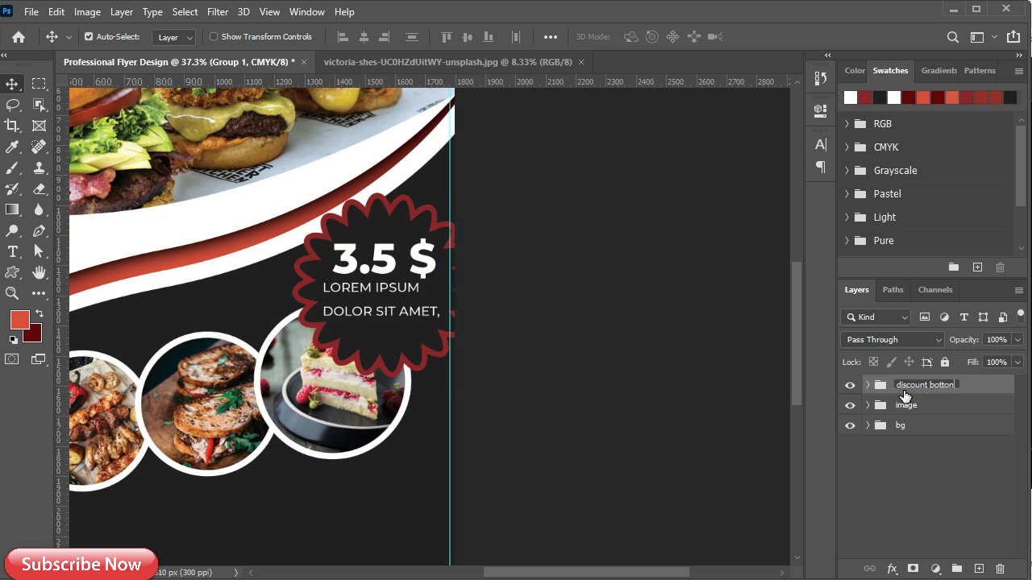
click(979, 384)
Scale down the discount botton group and position it over the cake circle's upper-right edge, inside the page guide.
key(ctrl+t)
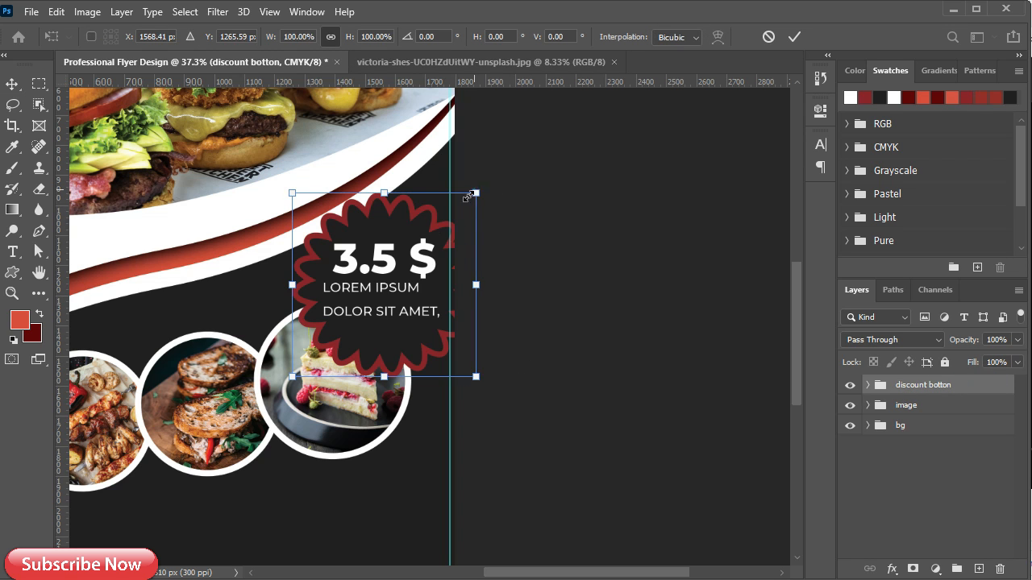
drag(468, 196, 420, 229)
mouse_move(358, 337)
mouse_down()
mouse_move(328, 326)
mouse_move(358, 328)
mouse_up()
click(794, 36)
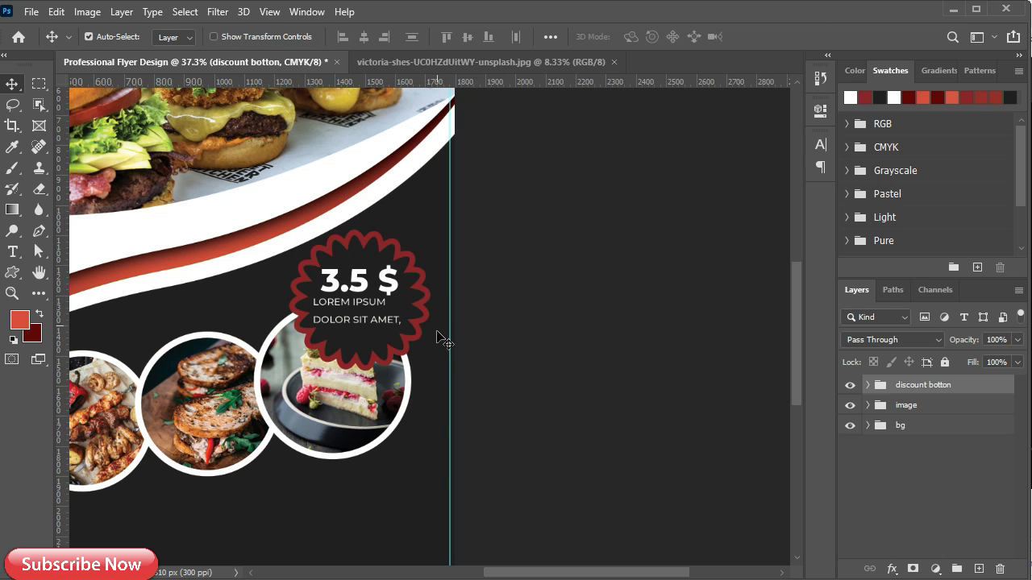
Duplicate the discount botton group, scale the copy to about 72% and place it over the grilled meat circle's outer left edge.
scroll(416, 386, down, 3)
drag(239, 459, 549, 410)
click(906, 385)
key(ctrl+j)
key(ctrl+t)
drag(661, 279, 409, 375)
drag(484, 420, 449, 418)
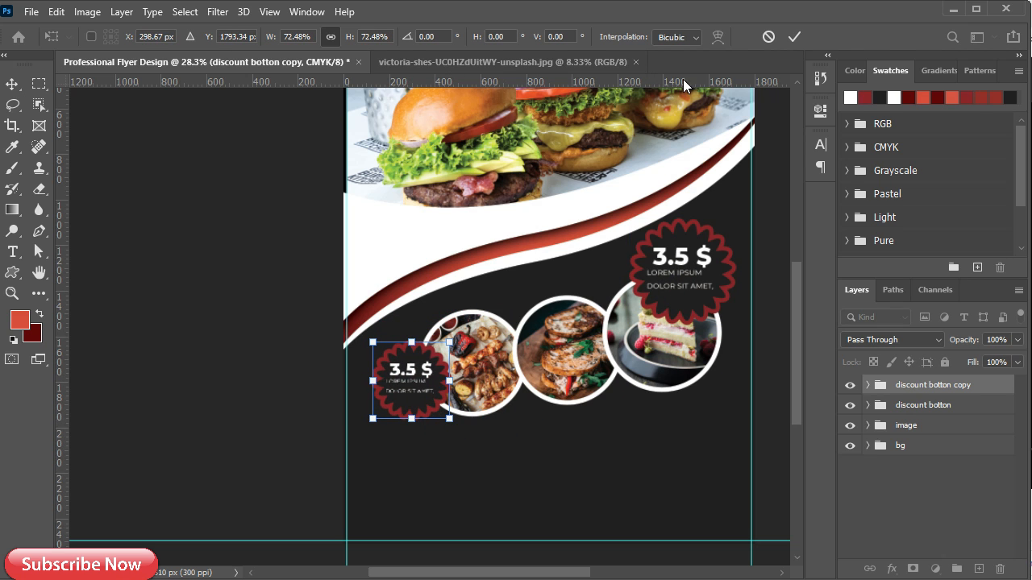
click(795, 37)
Scale the copied badge group down further to about 69% toward its upper-right corner, overlapping the grilled meat circle.
scroll(673, 379, up, 1)
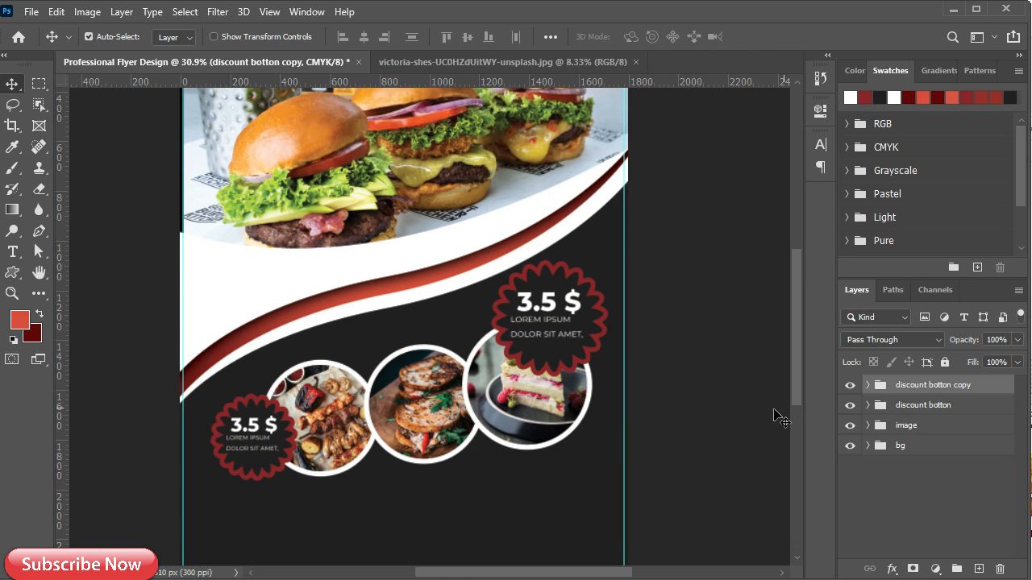
key(ctrl+t)
drag(211, 480, 237, 453)
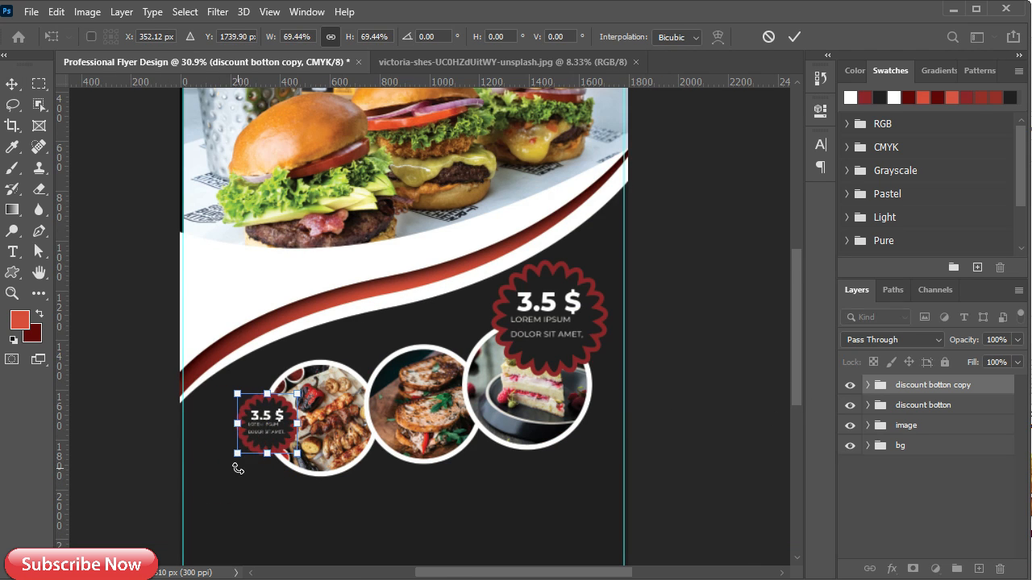
click(793, 36)
Scale the original discount botton group over the cake photo down to about 65% toward its upper-right corner.
click(923, 404)
key(ctrl+t)
drag(488, 380, 531, 332)
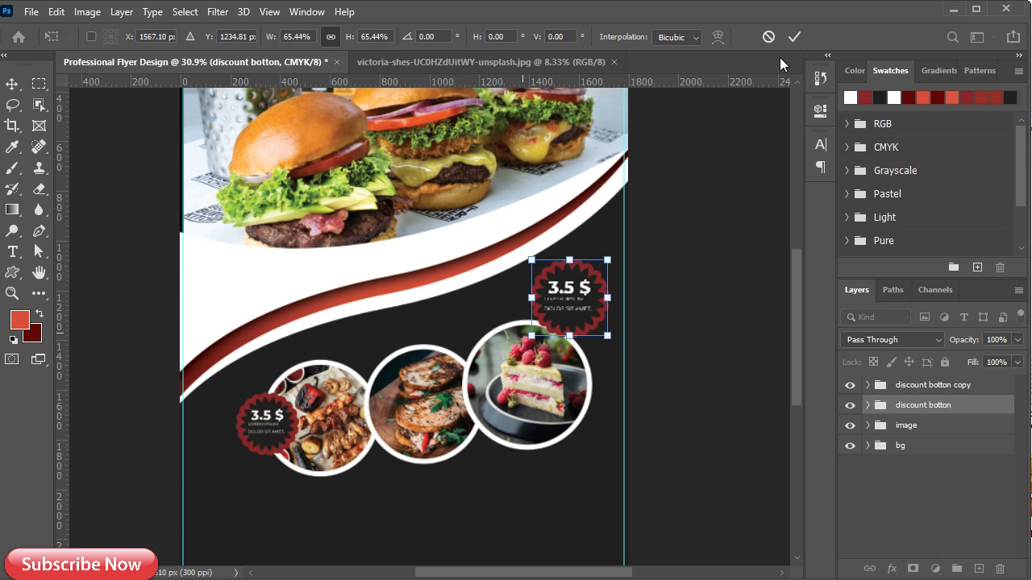
click(794, 36)
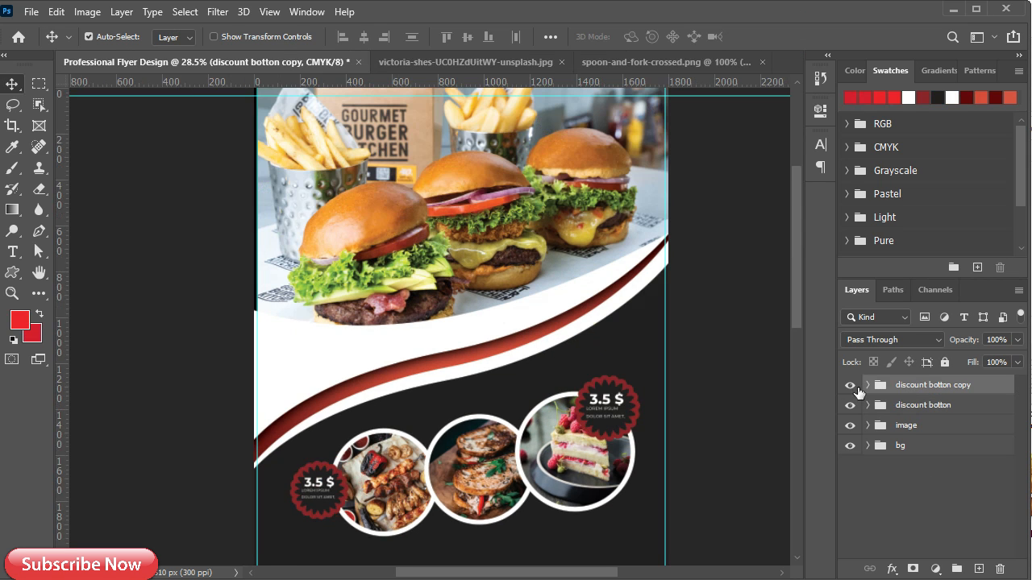
Rename the copied badge group as "discount botton 1".
double_click(961, 392)
click(988, 388)
double_click(981, 388)
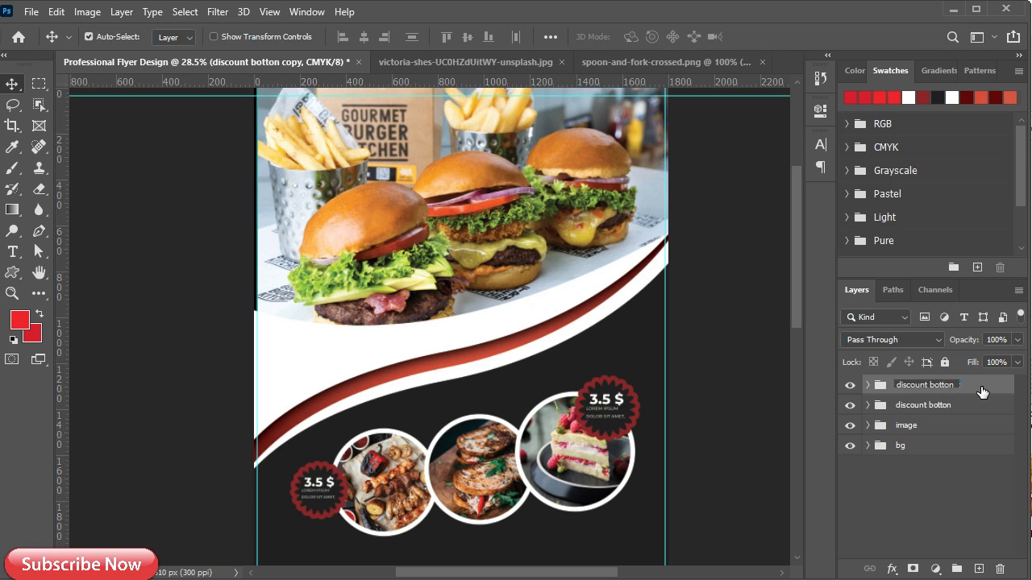
key(BackSpace)
text(1)
click(980, 388)
double_click(953, 388)
click(965, 387)
double_click(951, 386)
click(959, 385)
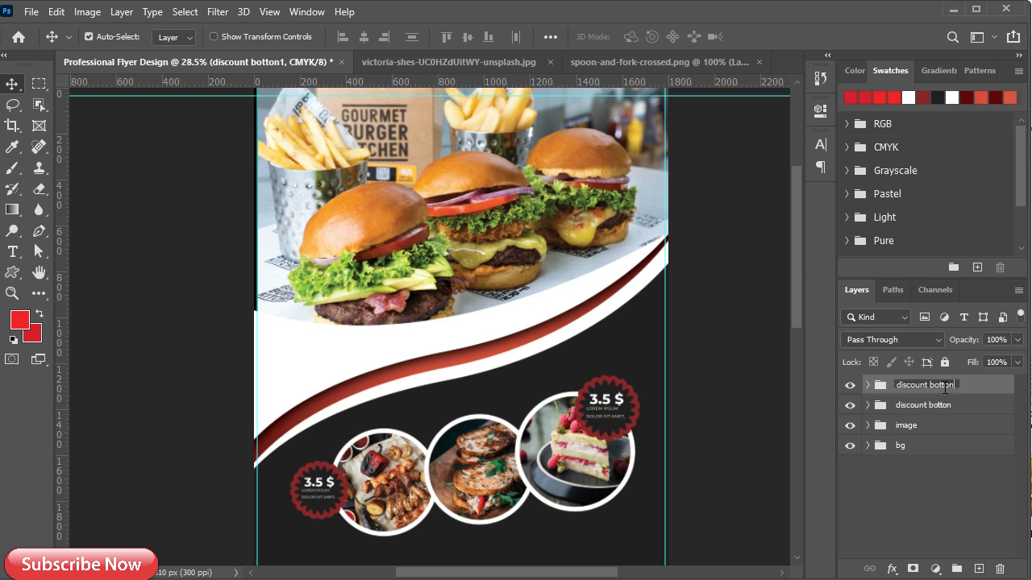
click(976, 384)
Draw a 396 × 396 px circle with the Ellipse tool on the burger header and move it over the left fries bucket.
click(12, 272)
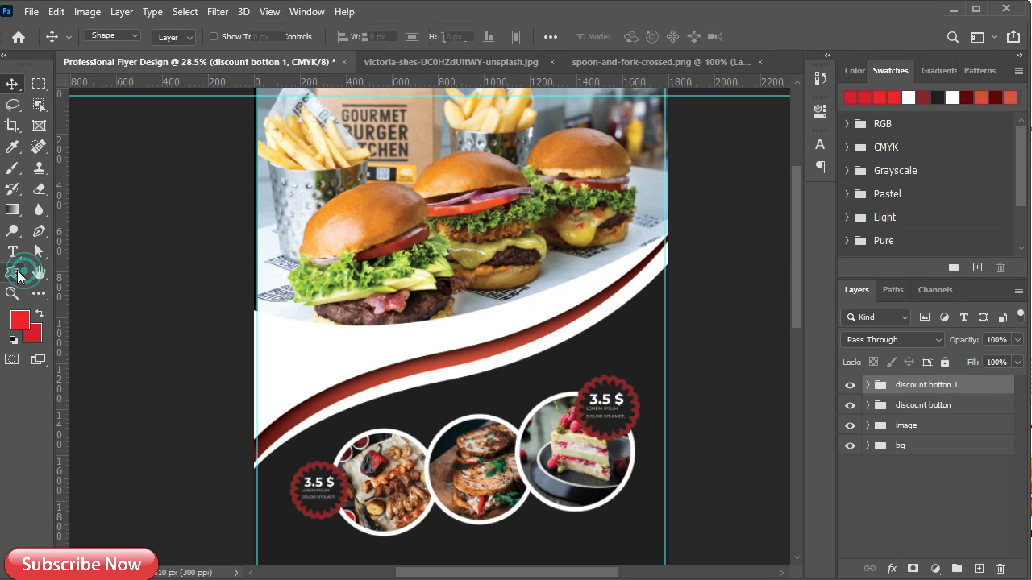
click(57, 303)
drag(331, 106, 430, 224)
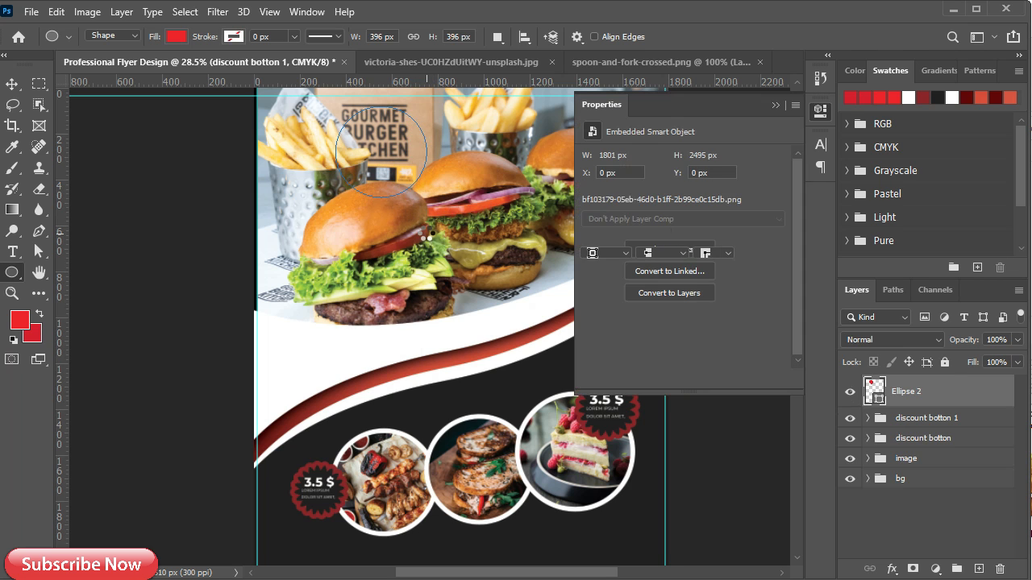
key(v)
drag(381, 170, 345, 179)
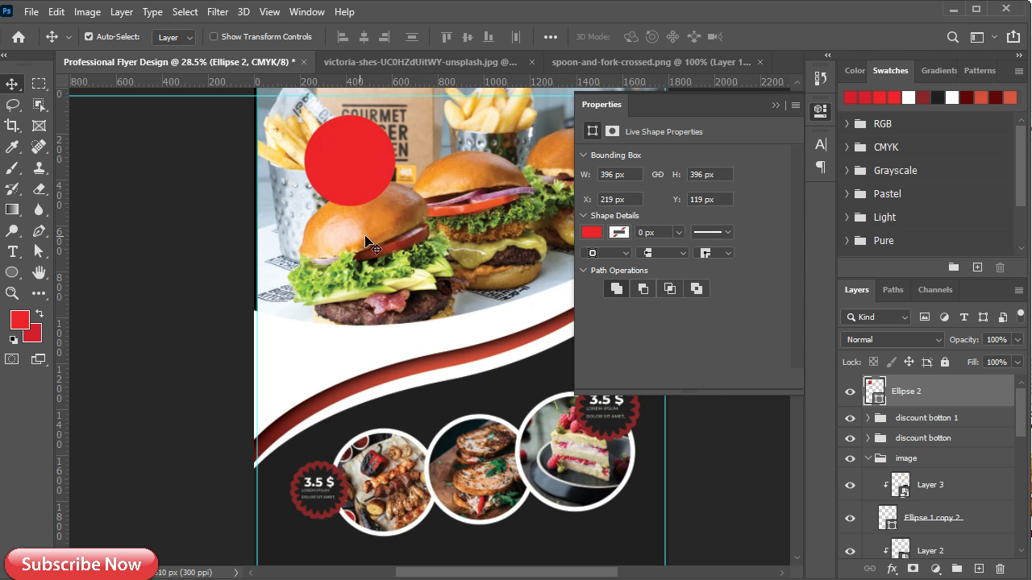
Change the new circle's fill color to dark gray #555555.
click(591, 233)
click(795, 263)
click(662, 333)
double_click(957, 485)
text(555555)
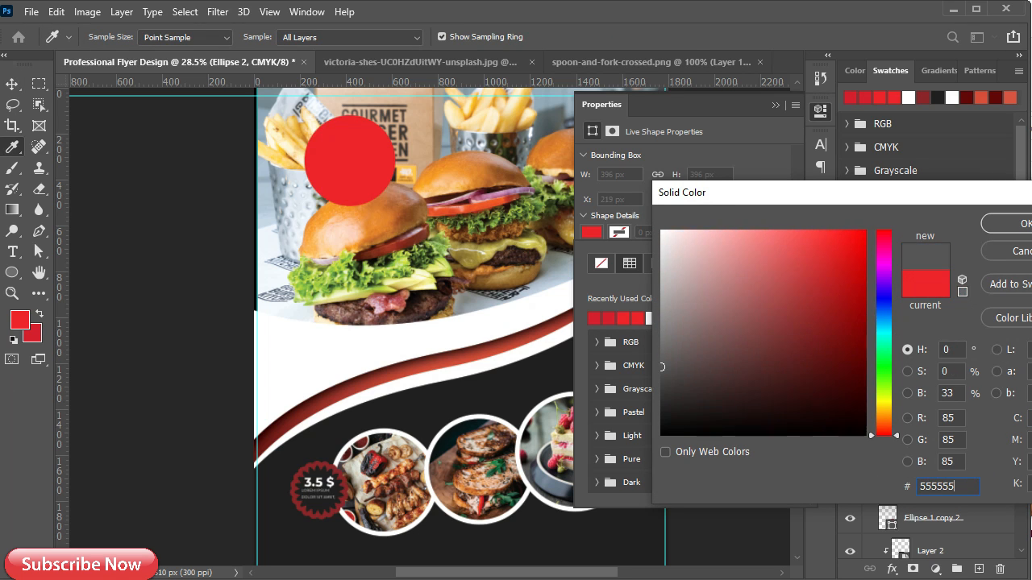
key(Return)
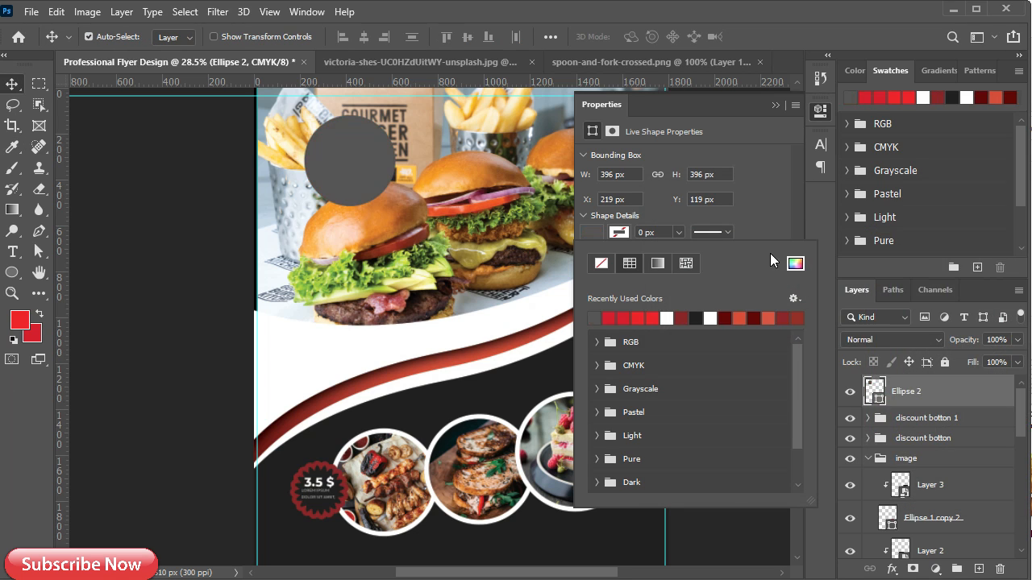
click(775, 108)
Duplicate the gray circle, remove the copy's fill and give it a white stroke.
scroll(292, 198, up, 2)
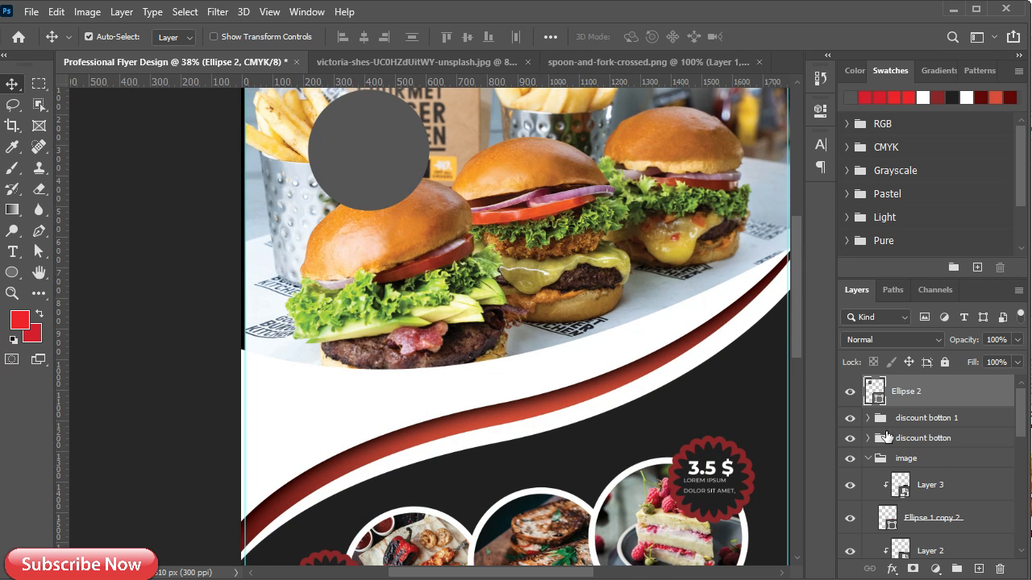
key(ctrl+j)
key(ctrl+t)
key(Escape)
click(11, 274)
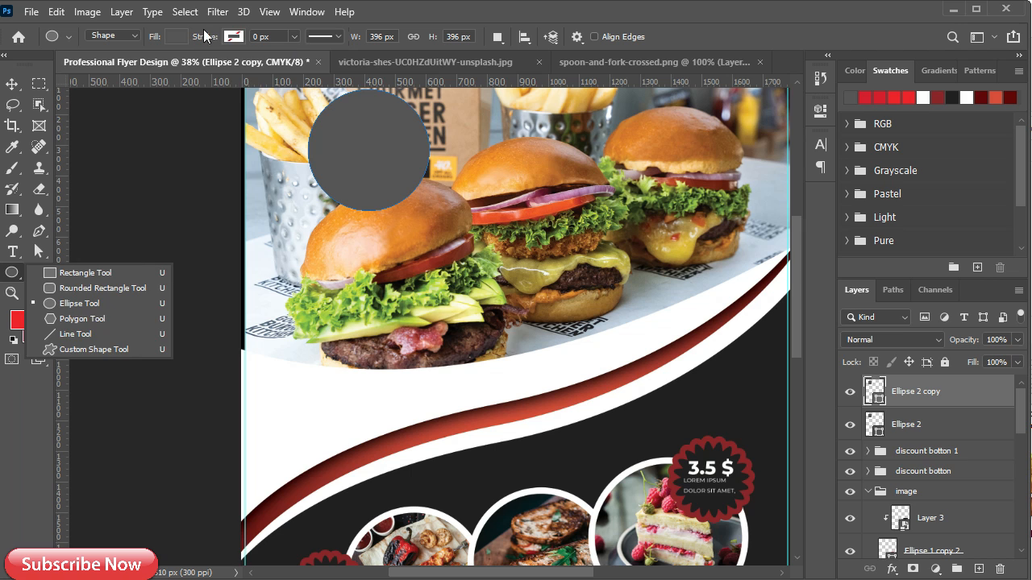
click(176, 36)
click(81, 68)
click(232, 37)
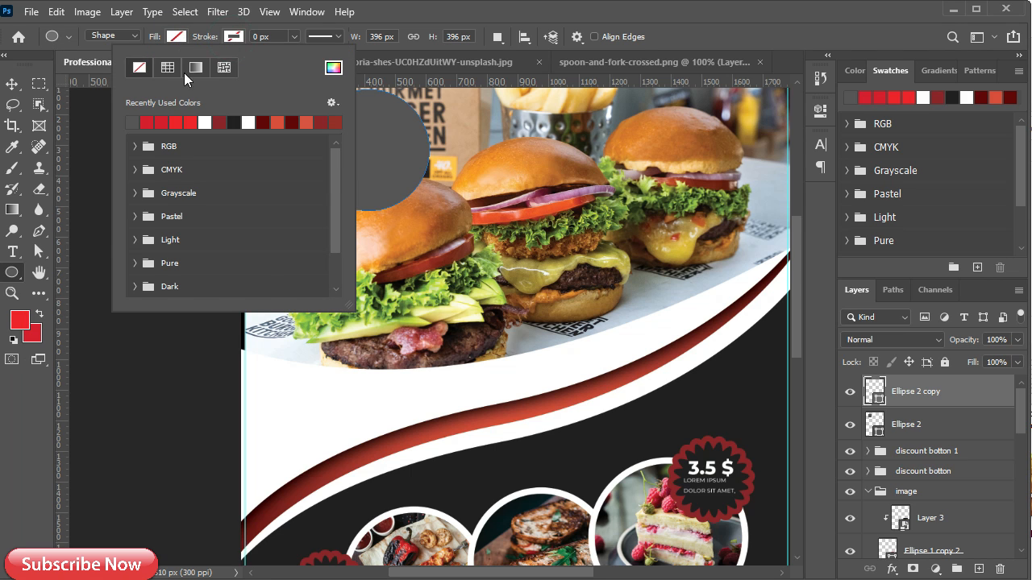
click(206, 123)
Set the circle copy's stroke to 4.68 px dashed and choose its alignment, corner and cap options.
click(294, 36)
drag(300, 56, 306, 56)
click(324, 36)
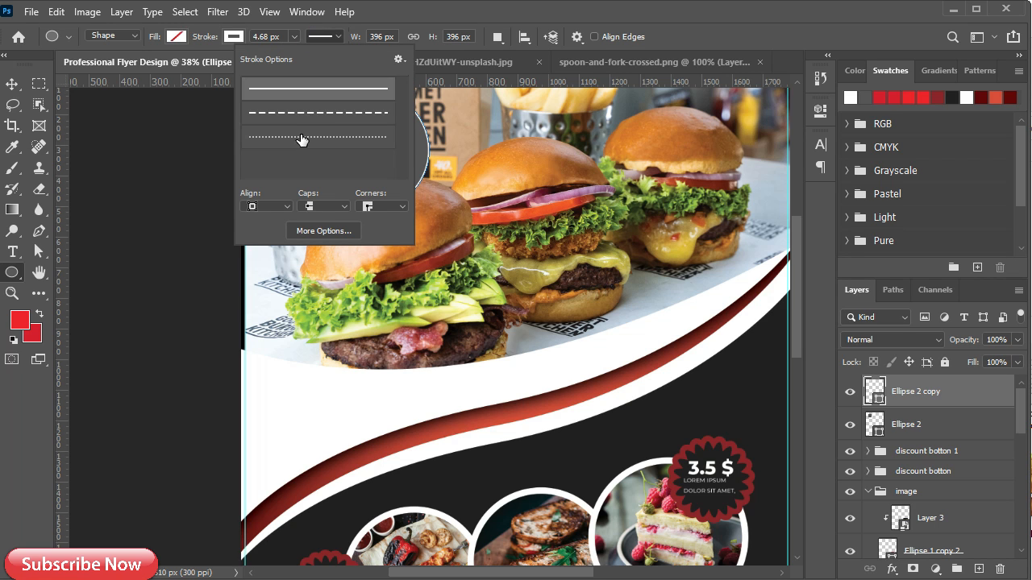
click(319, 114)
click(277, 206)
click(274, 230)
click(371, 208)
click(376, 235)
click(322, 207)
click(328, 232)
click(477, 24)
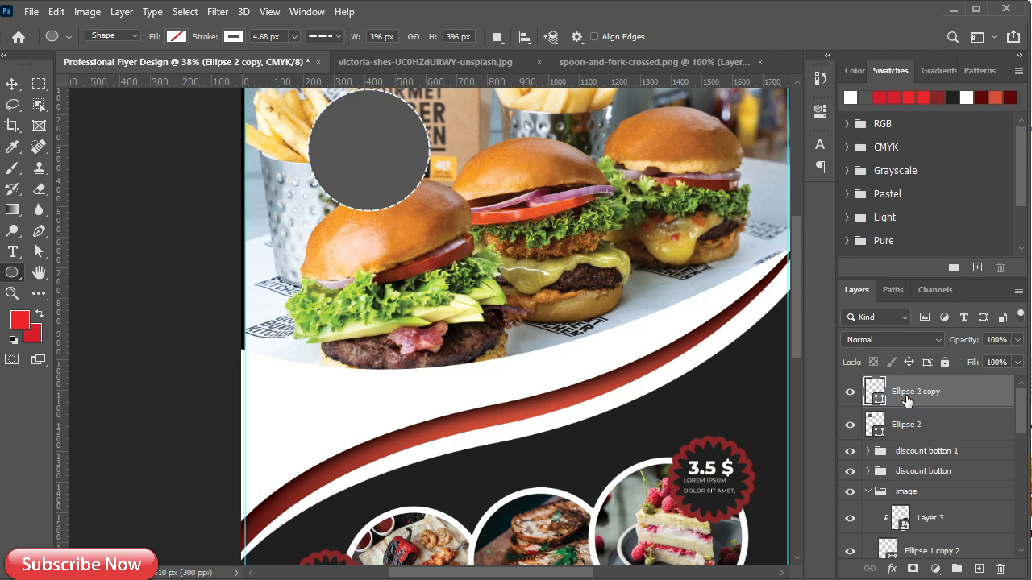
Scale the dashed outline down slightly, center it both ways on a selection of the gray circle, and clear the selection.
click(23, 84)
key(ctrl+t)
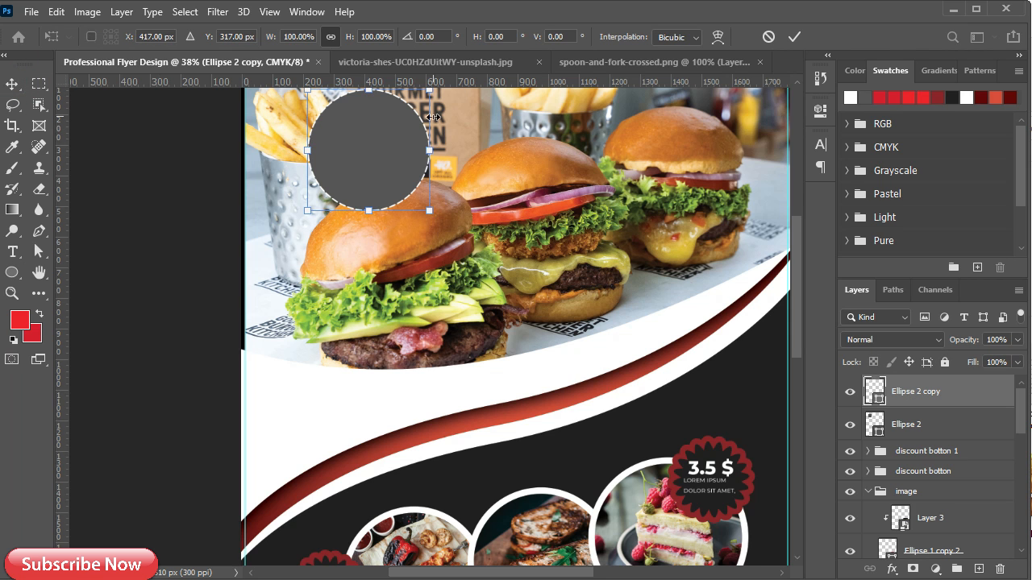
scroll(382, 153, up, 2)
key(alt+space)
drag(355, 315, 370, 413)
drag(454, 173, 445, 194)
key(Return)
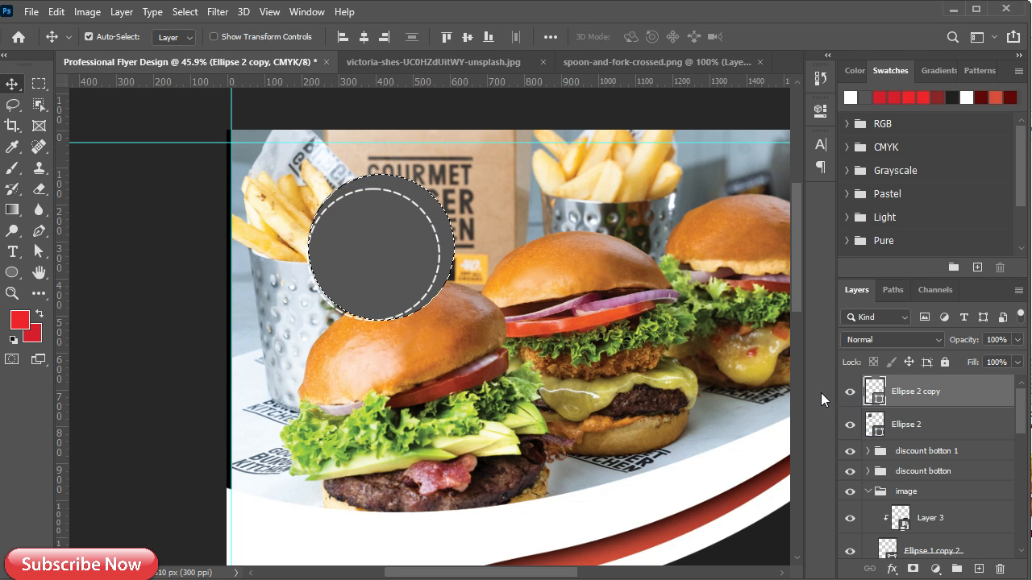
click(364, 36)
click(467, 37)
key(ctrl+d)
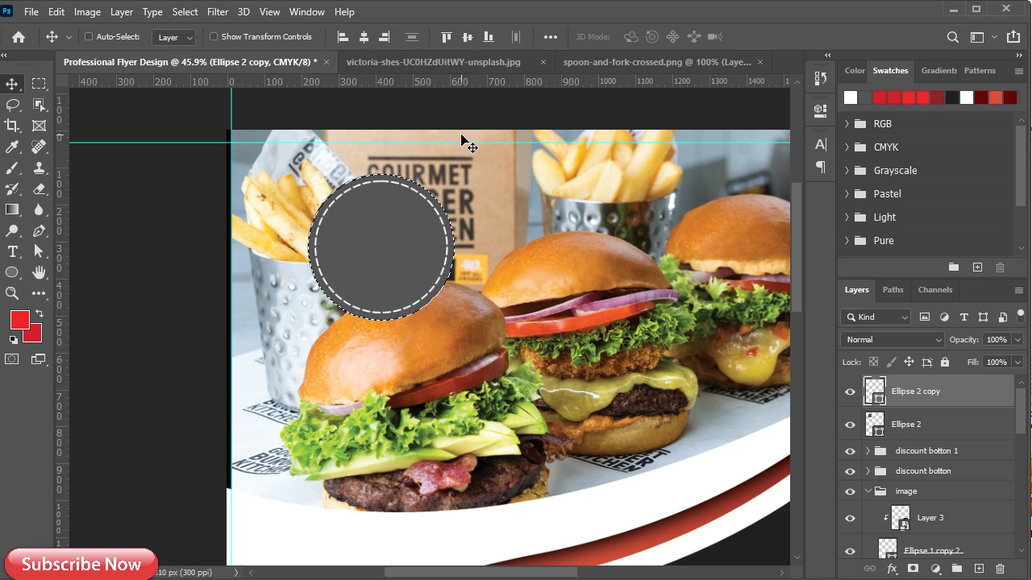
Change the inner circle outline's stroke style from dashed to dotted.
click(12, 273)
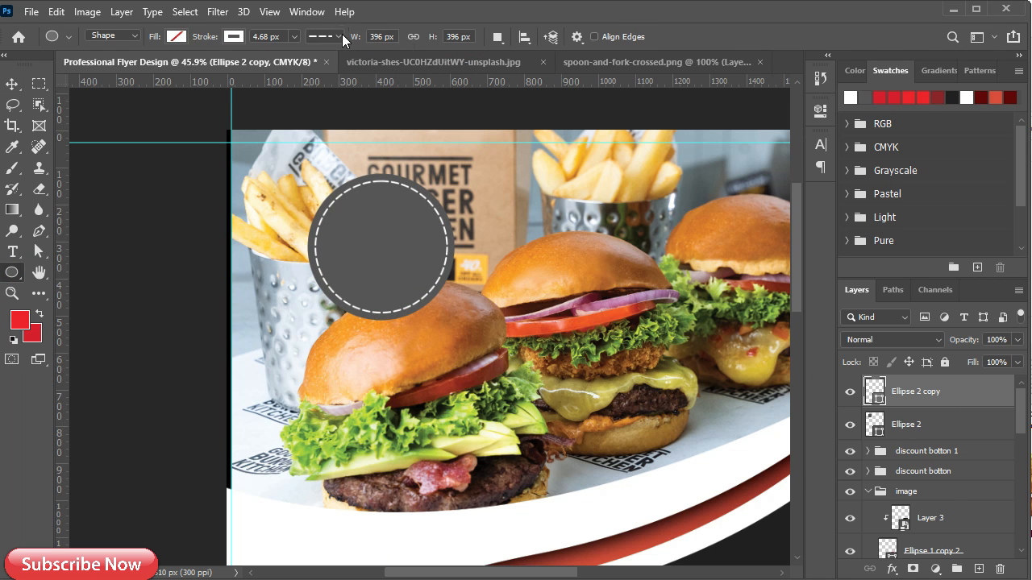
click(338, 36)
click(327, 136)
click(12, 85)
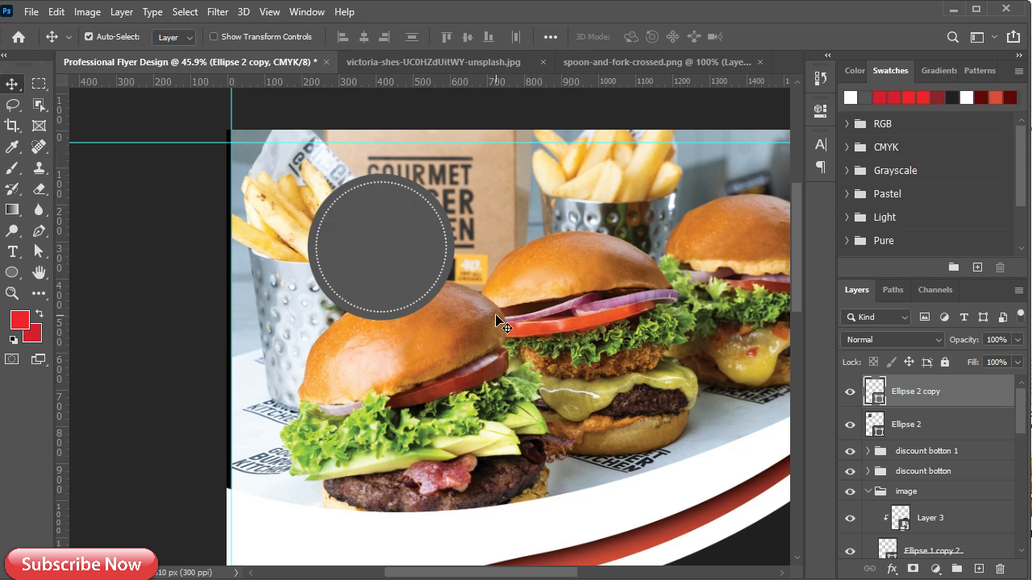
Add the text "Restaurant" and move it into the middle of the gray circle.
scroll(401, 210, up, 5)
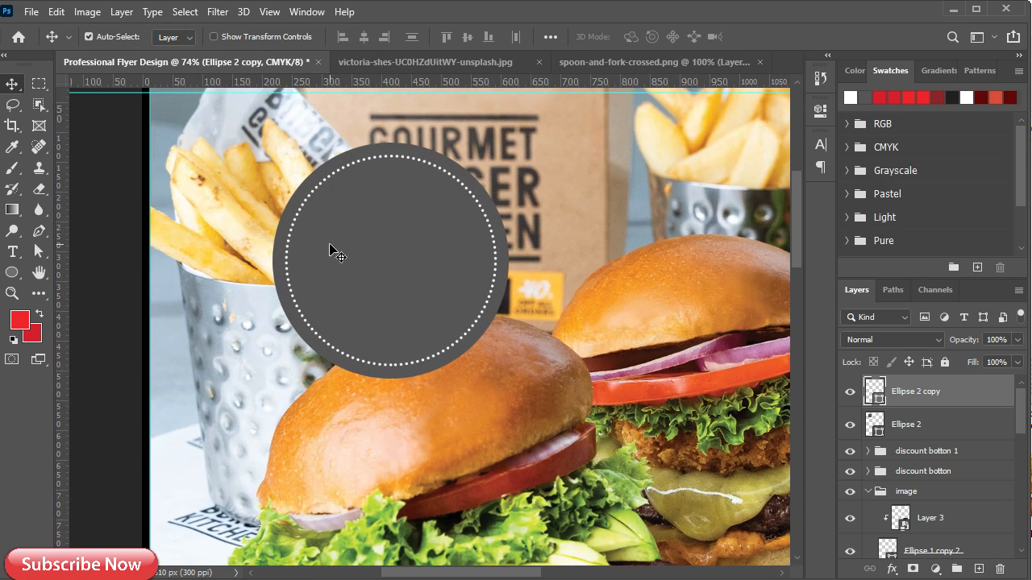
key(t)
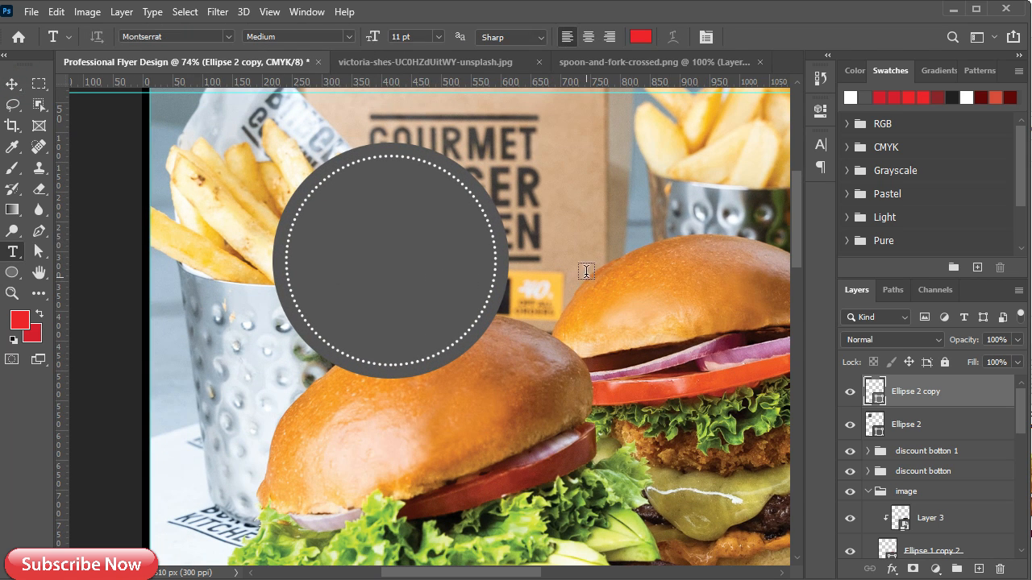
click(567, 224)
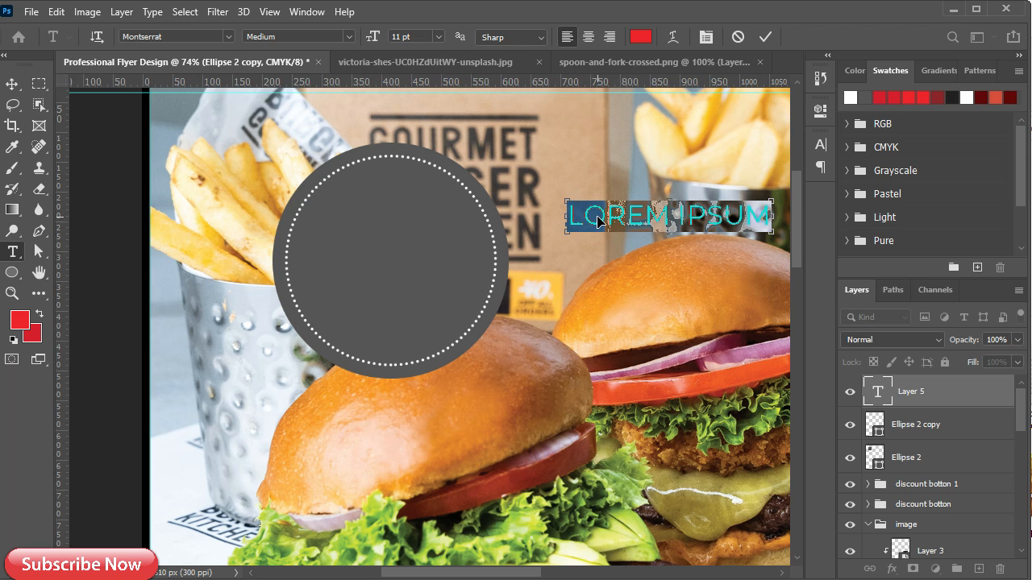
text(Restaurant)
key(ctrl+Return)
key(v)
drag(597, 225, 326, 272)
Set the Restaurant text to ExtraBold and white, and shift it slightly below the circle's center.
click(821, 145)
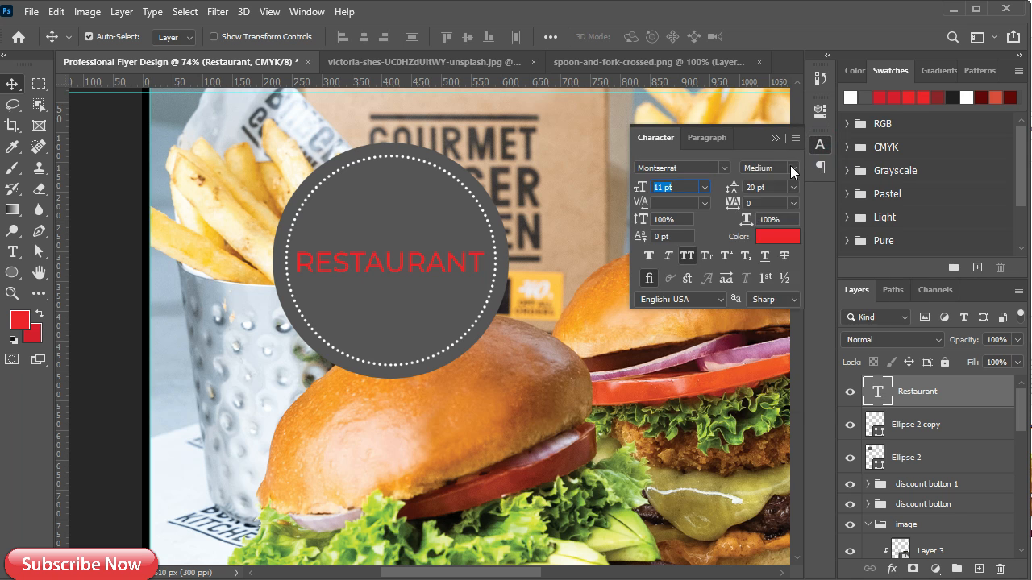
click(770, 168)
click(795, 362)
click(778, 236)
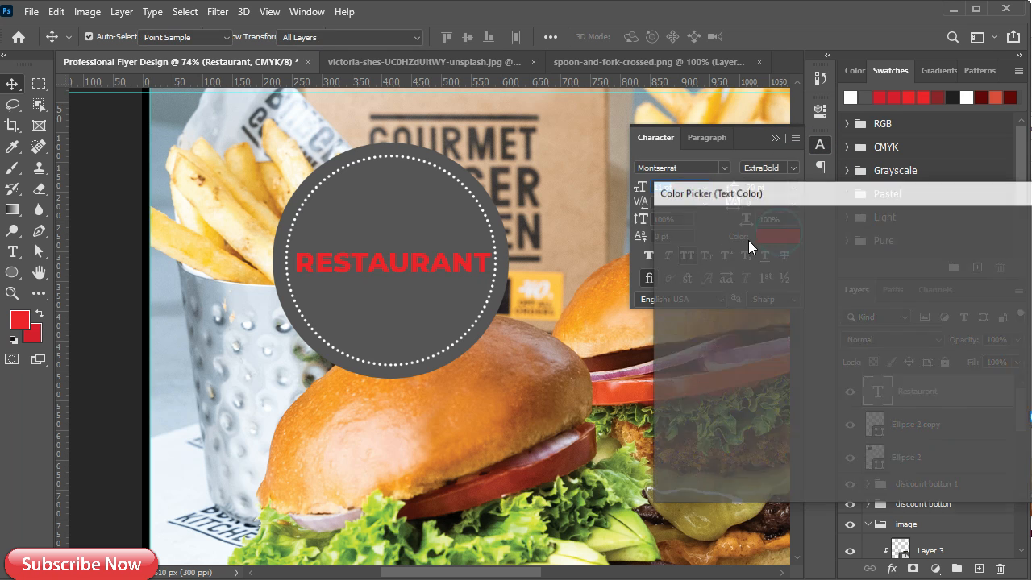
click(664, 228)
click(1013, 223)
drag(407, 292, 405, 301)
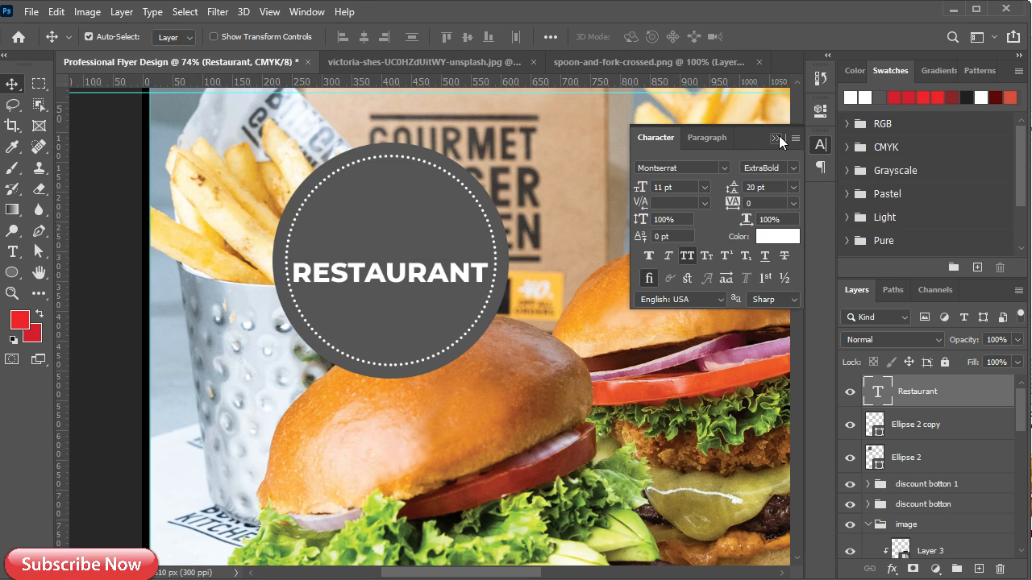
Reduce the Restaurant text to 10 pt, center it horizontally on a selection of the gray circle, and clear the selection.
drag(642, 191, 640, 192)
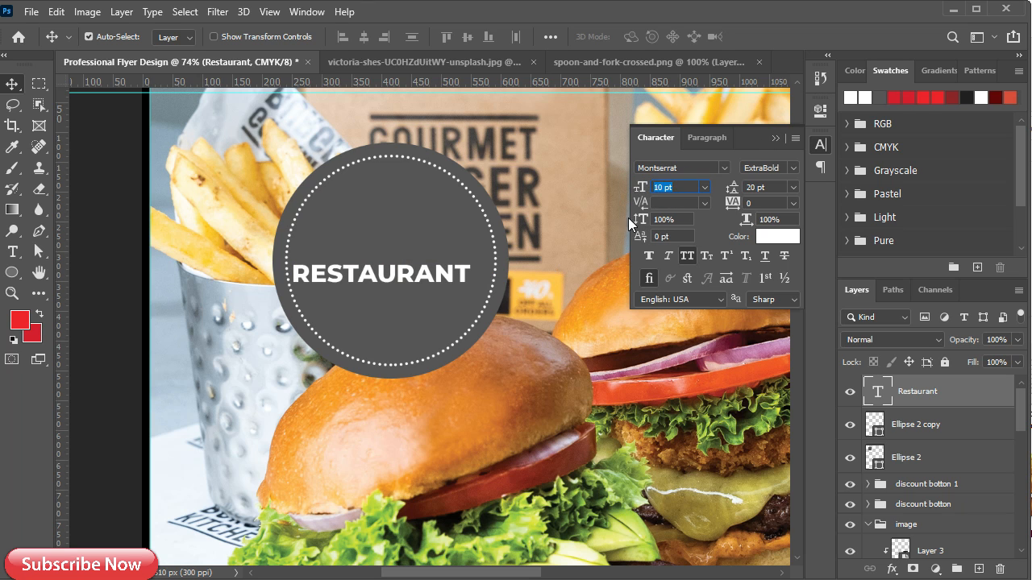
drag(447, 283, 457, 279)
ctrl+click(875, 457)
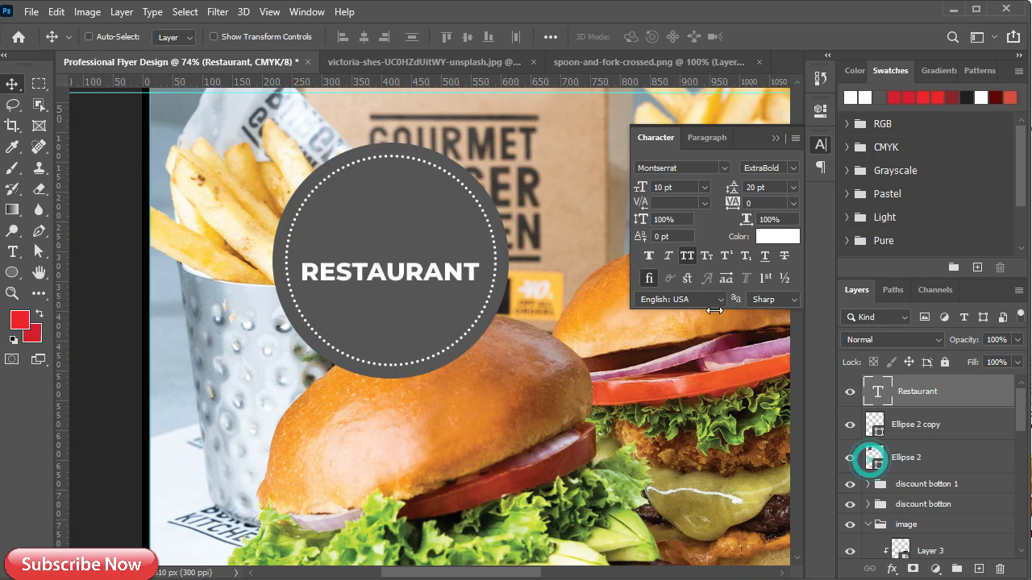
click(775, 139)
click(364, 36)
key(ctrl+d)
Close the victoria-shes unsplash photo and bring the crossed spoon and fork from spoon-and-fork-crossed.png into the flyer over the gray circle.
click(472, 66)
click(533, 62)
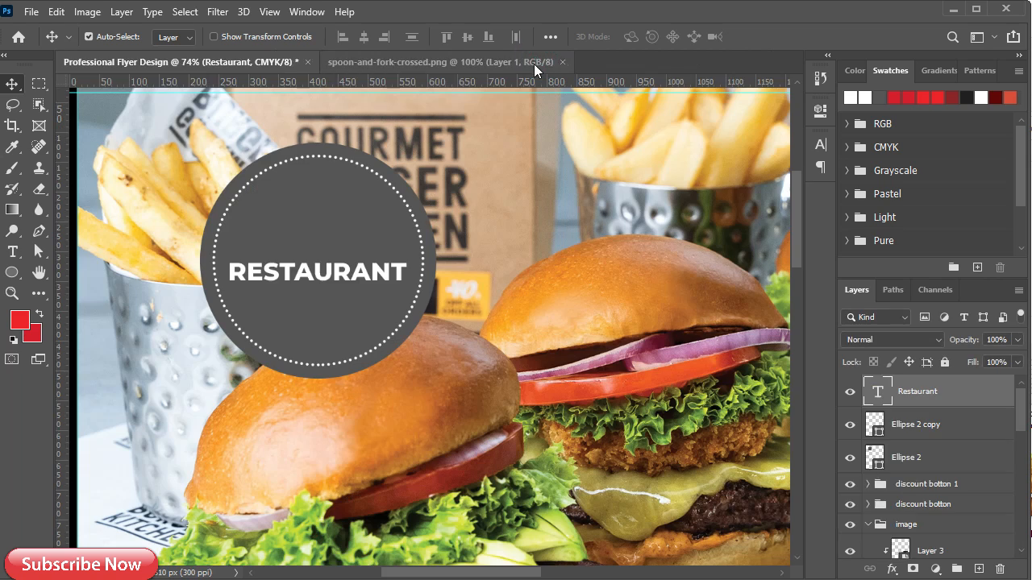
click(533, 64)
drag(516, 290, 422, 221)
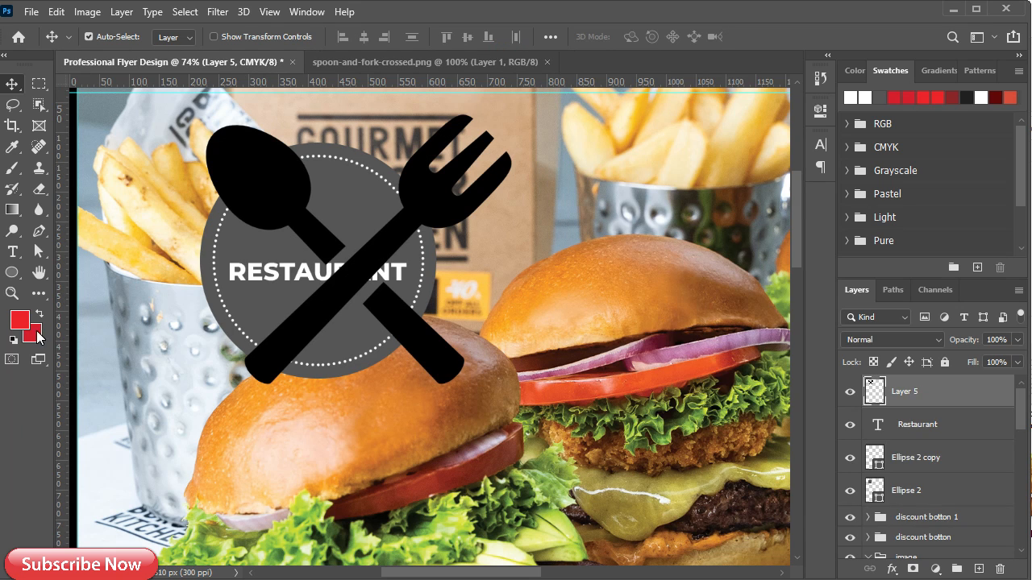
Set the background color to white, fill the spoon and fork shape with it through a selection, and clear the selection.
click(34, 335)
drag(692, 279, 656, 225)
click(1024, 225)
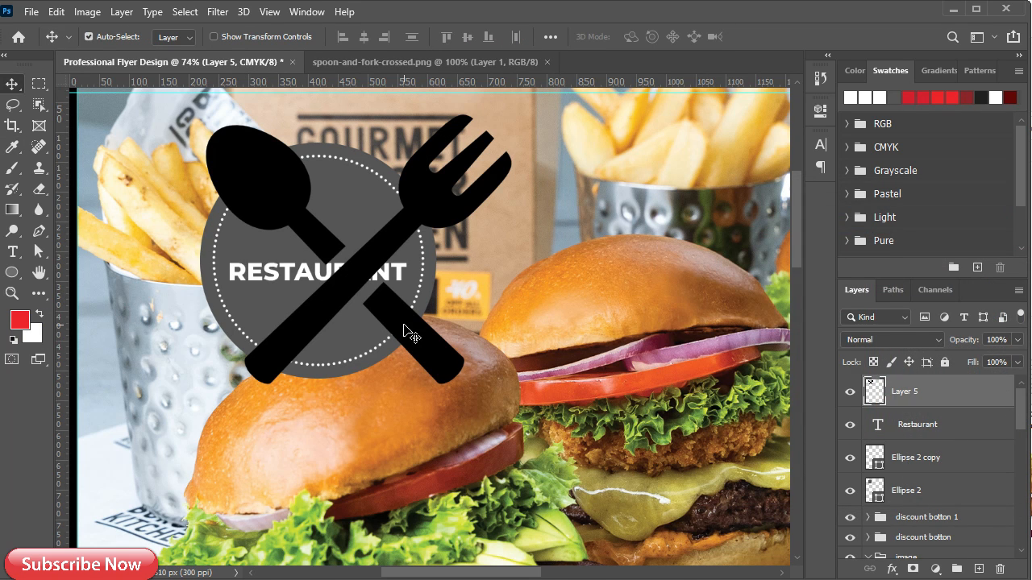
ctrl+click(875, 392)
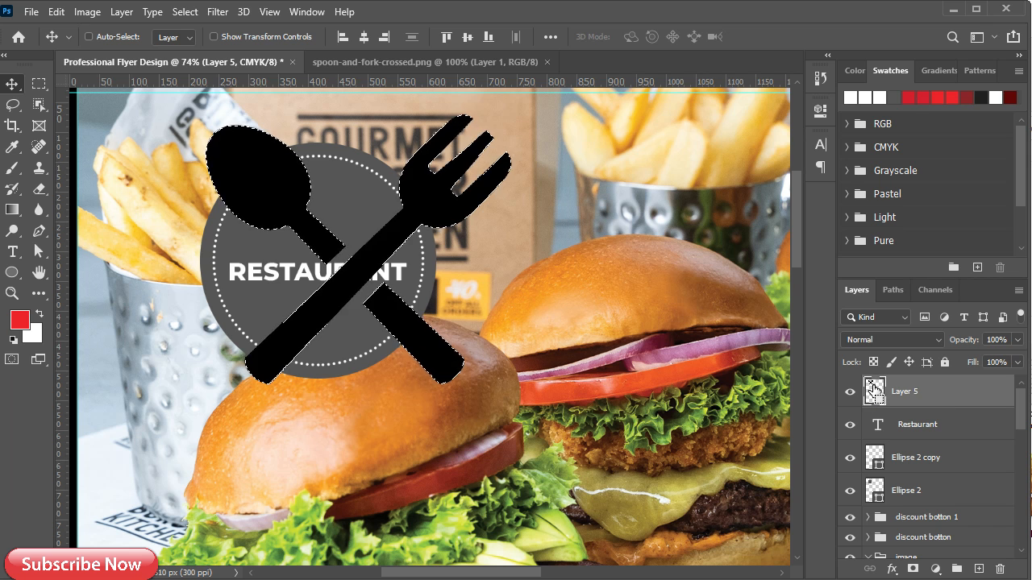
key(alt+BackSpace)
key(ctrl+BackSpace)
key(ctrl+d)
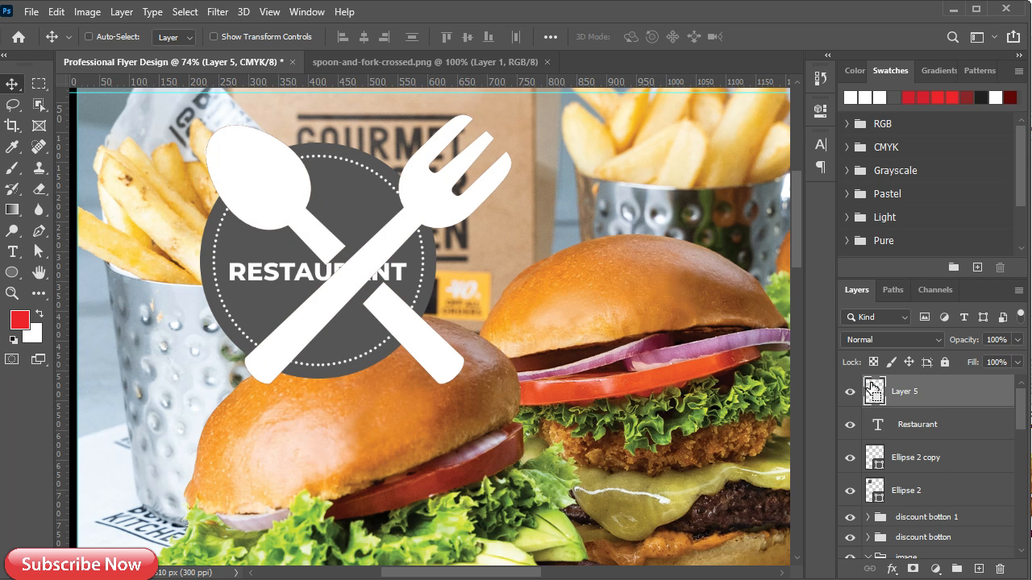
Convert the spoon and fork layer to a smart object, scale it down, and place it above the Restaurant text inside the circle.
right_click(940, 398)
click(780, 227)
key(ctrl+t)
drag(513, 114, 305, 259)
drag(261, 348, 321, 226)
drag(369, 169, 357, 180)
drag(314, 229, 321, 222)
click(766, 36)
Center the spoon and fork horizontally on a selection of the dotted circle, clear the selection, and nudge the icon slightly down.
ctrl+click(874, 456)
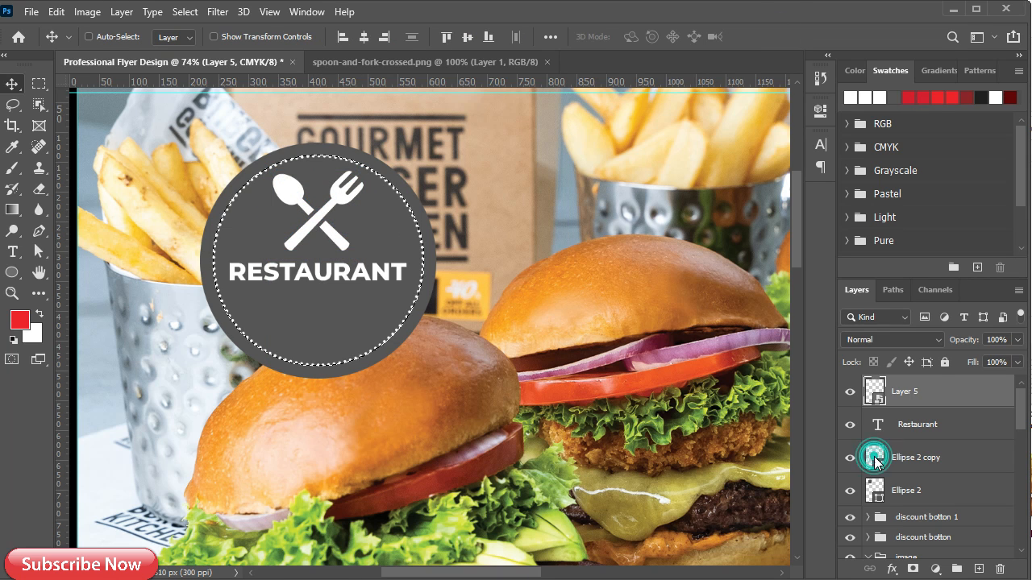
click(365, 37)
key(ctrl+d)
click(312, 220)
key(Down)
key(Down)
key(Down)
key(Down)
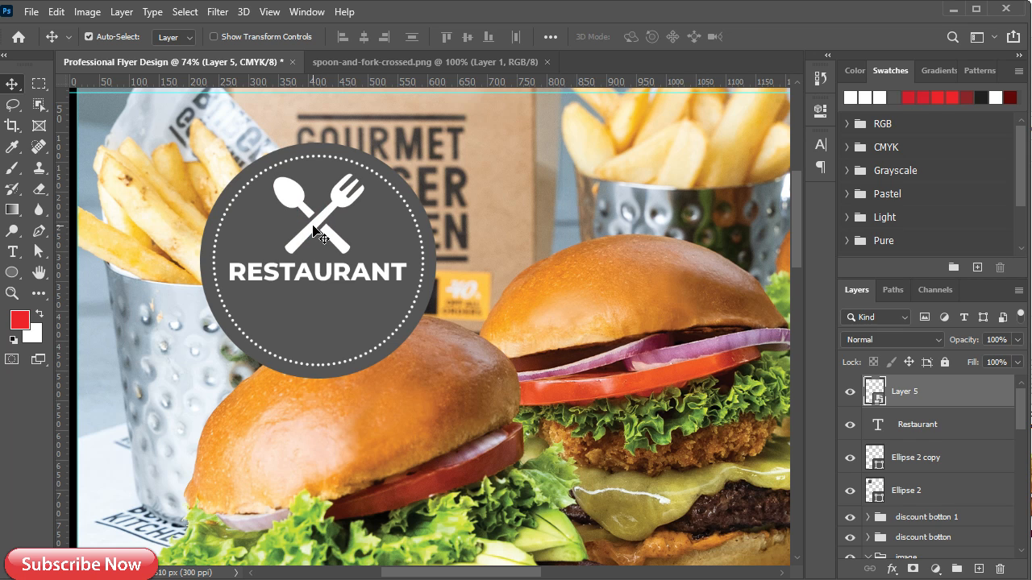
Duplicate the Restaurant text directly below the original and set the copy's font weight to Medium.
click(924, 435)
drag(287, 274, 286, 305)
double_click(286, 305)
click(821, 145)
click(767, 168)
click(769, 290)
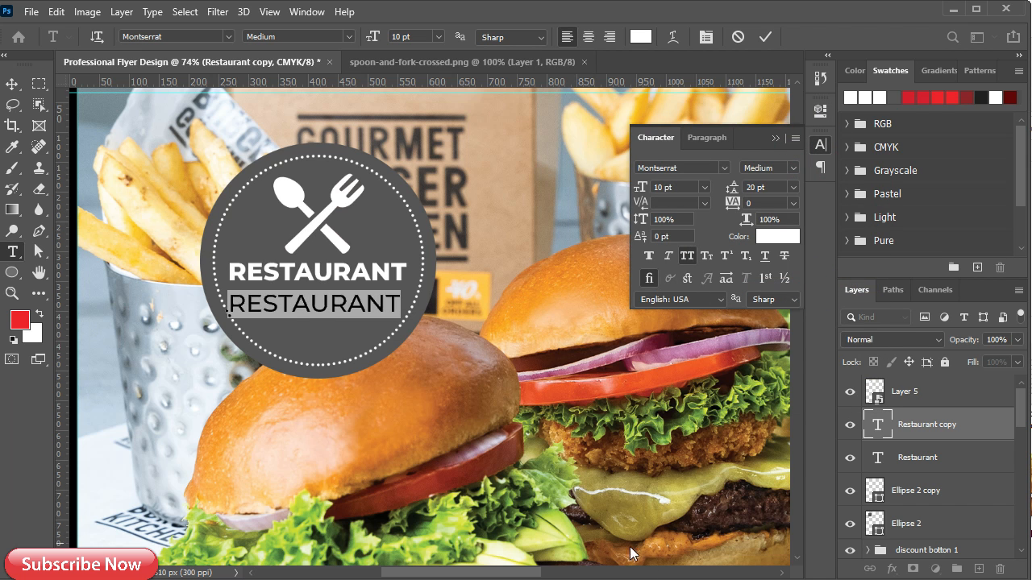
Replace the duplicated text with "Alogan Here" copied from the Notepad notes.
key(alt+Tab)
drag(29, 137, 101, 138)
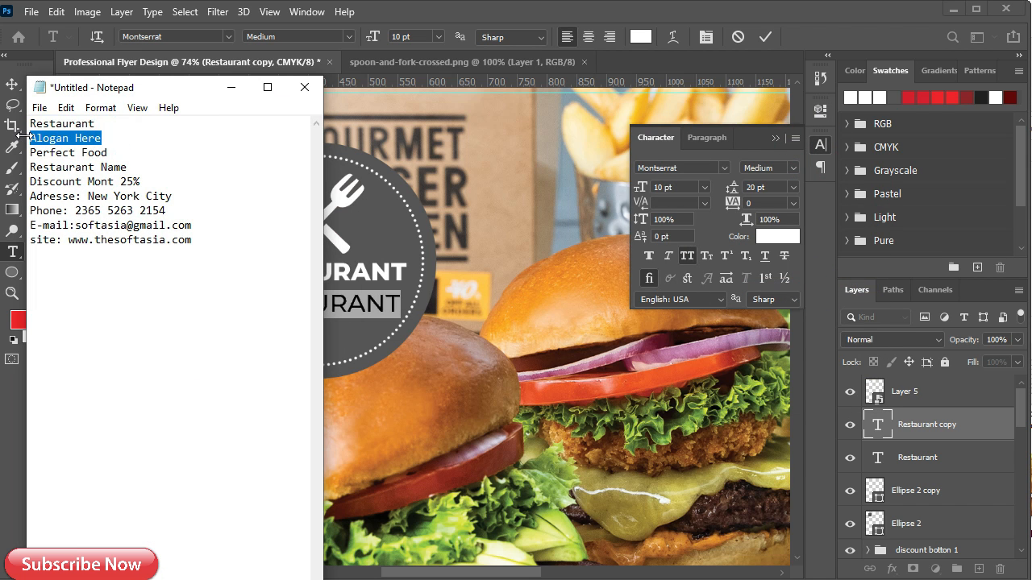
click(236, 85)
key(ctrl+v)
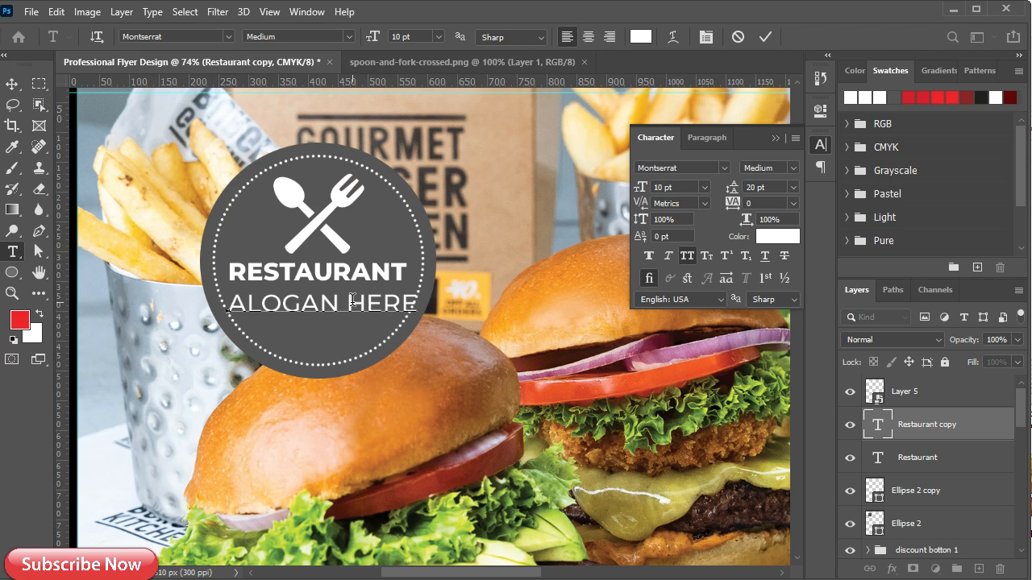
Break the slogan text onto two lines before "Here" and remove the leading space.
click(338, 303)
key(Return)
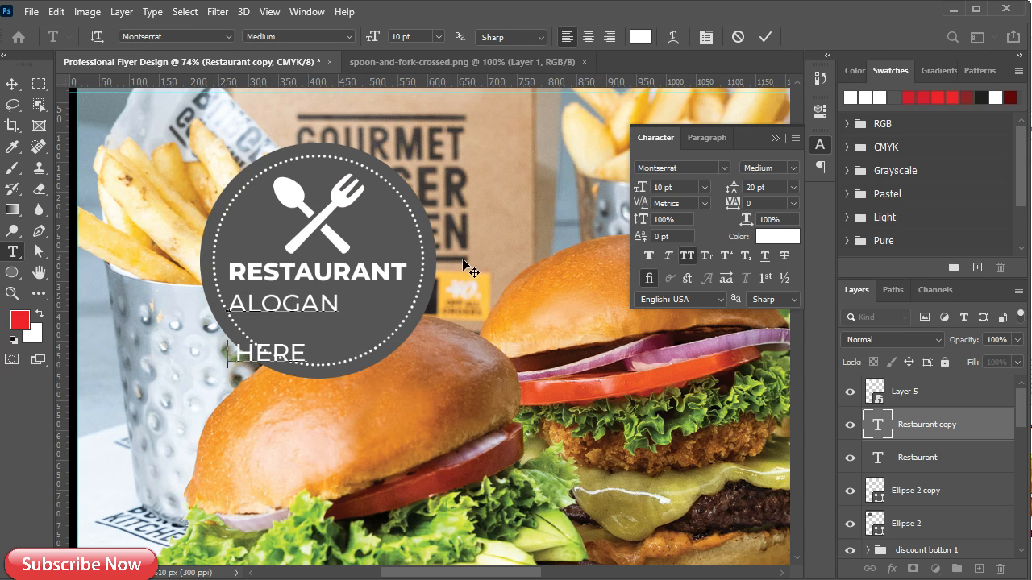
key(Delete)
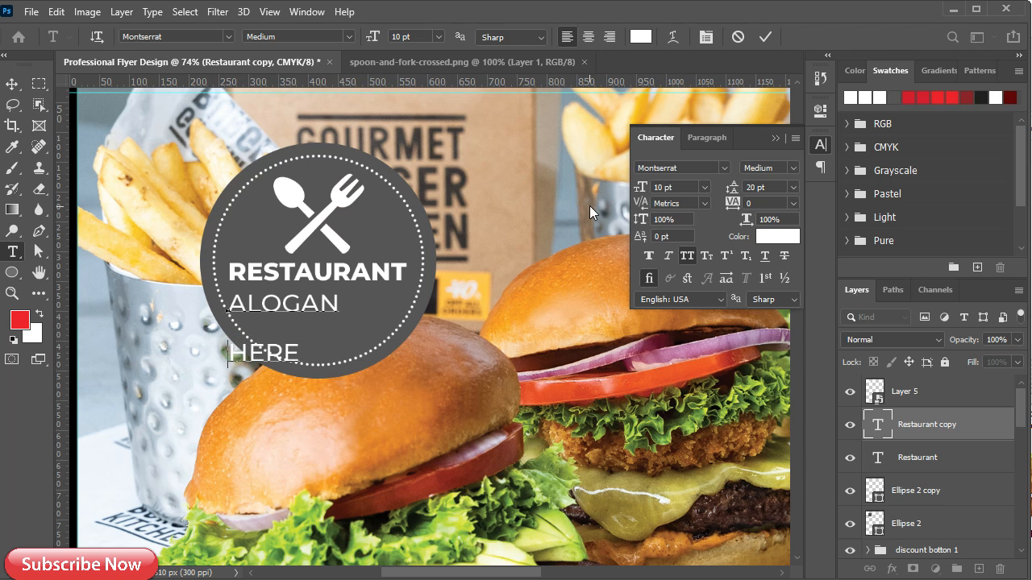
Turn off All Caps for the whole slogan text and join its two lines back into one.
key(ctrl+a)
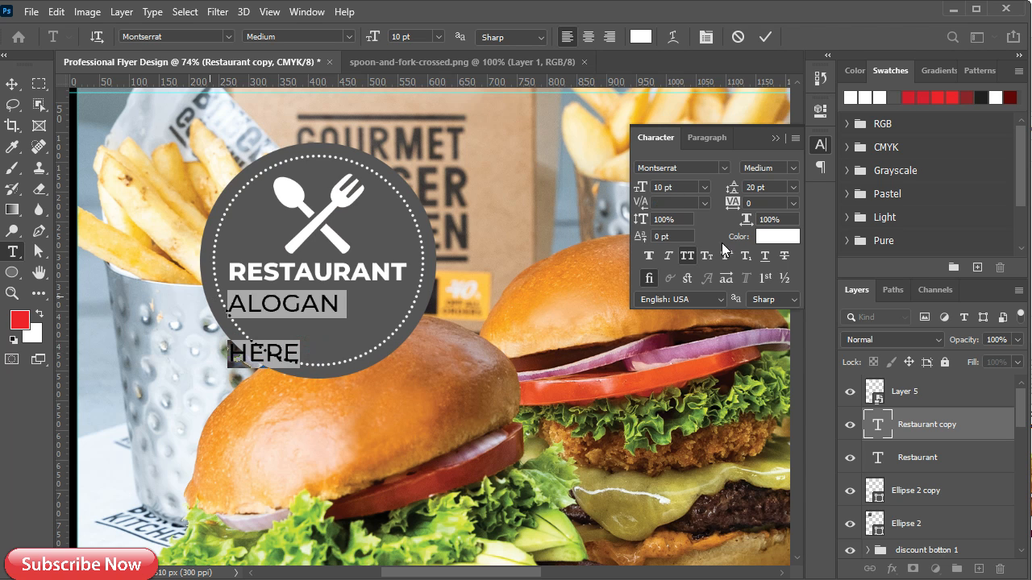
click(687, 255)
click(227, 352)
key(BackSpace)
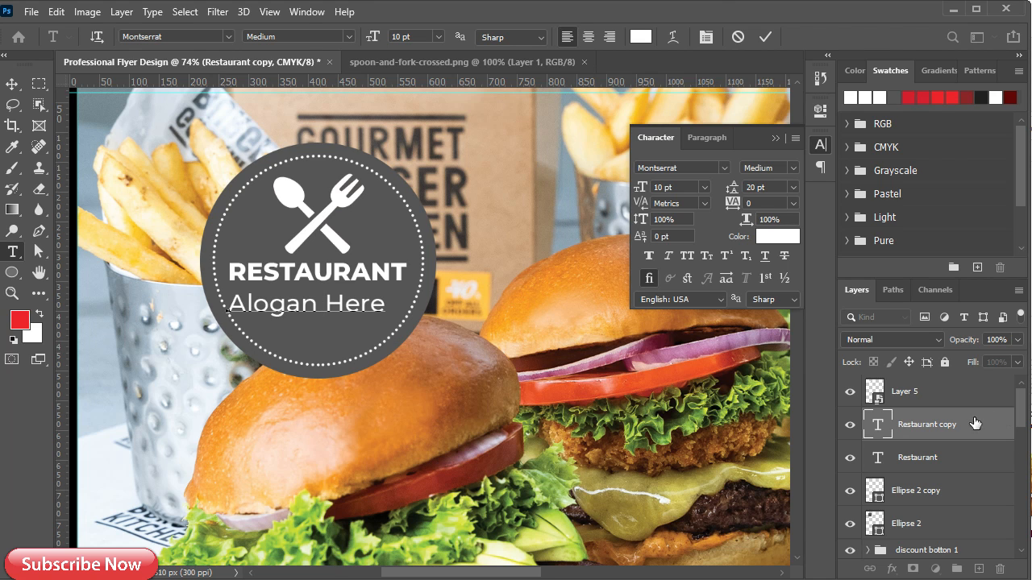
Correct the slogan text to read "Slogan Here" and shift it under the middle of the Restaurant text.
key(ctrl+Return)
key(v)
double_click(240, 310)
drag(246, 307, 294, 304)
text(S)
click(984, 427)
key(v)
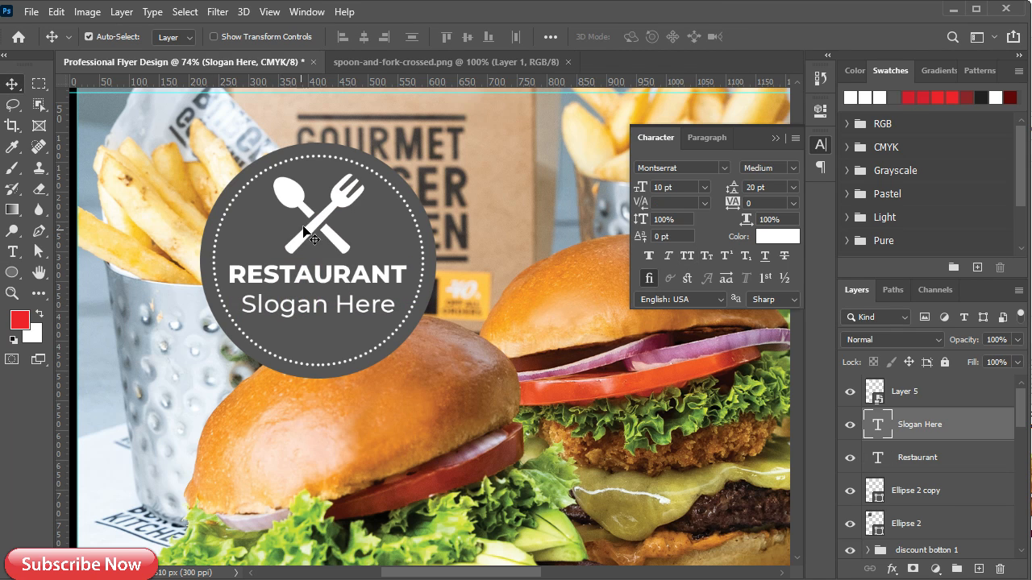
Center the slogan text horizontally on a selection of the dotted circle and clear the selection.
ctrl+click(874, 492)
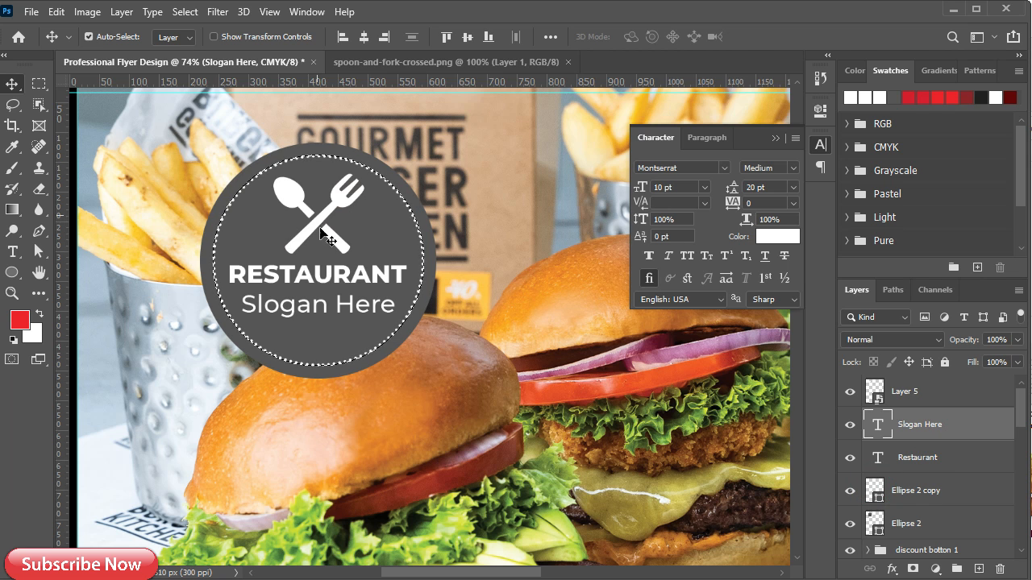
click(364, 36)
click(308, 307)
click(362, 36)
click(343, 36)
click(364, 36)
key(ctrl+d)
Group the spoon and fork, both text layers and both ellipses, and name the group slogan.
click(927, 393)
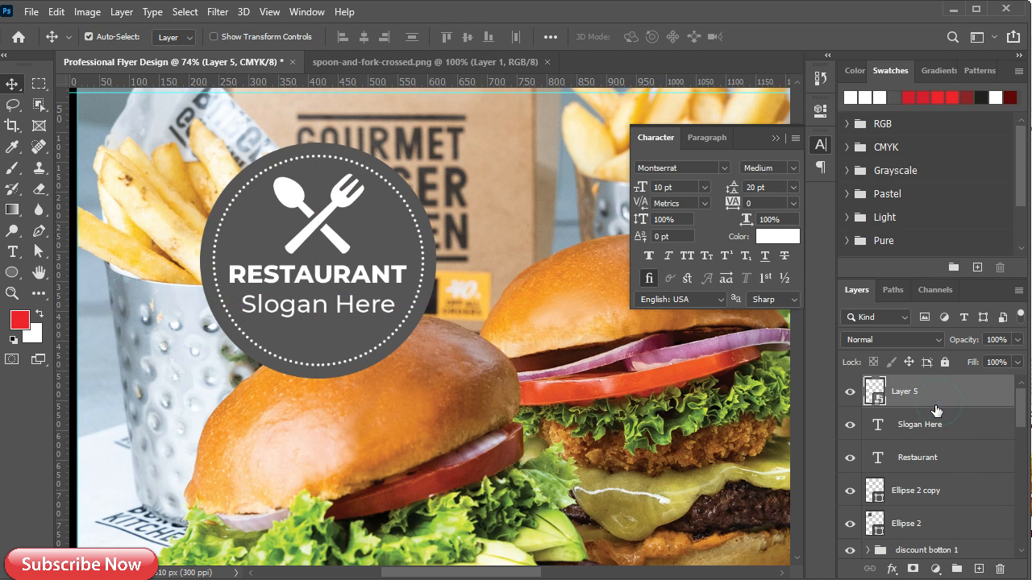
shift+click(929, 526)
key(ctrl+g)
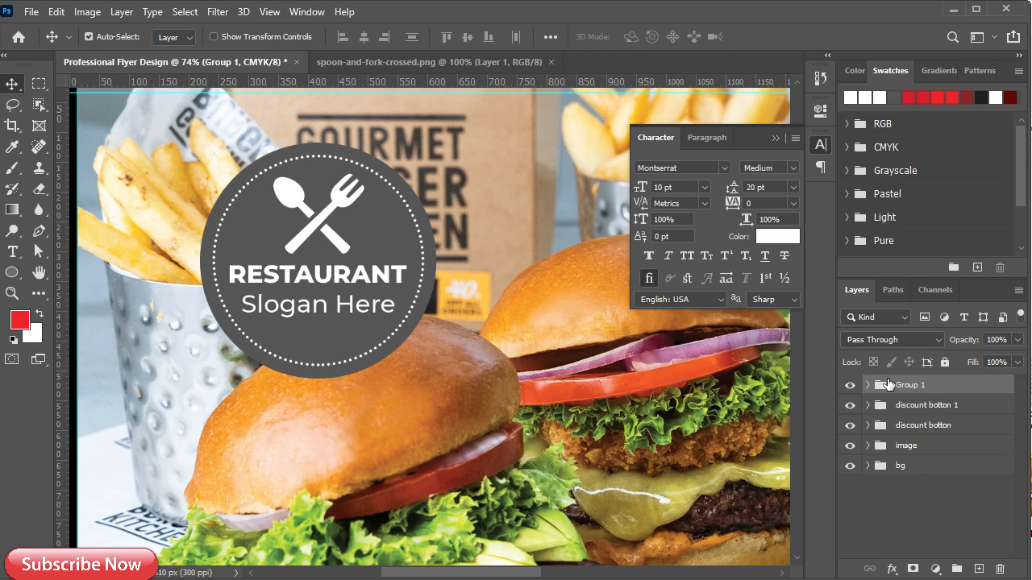
double_click(909, 386)
key(Return)
Draw a rectangle of about 343 × 370 px in the flyer's lower-left corner and fill it with white.
scroll(348, 301, down, 5)
drag(456, 423, 380, 284)
scroll(381, 289, down, 4)
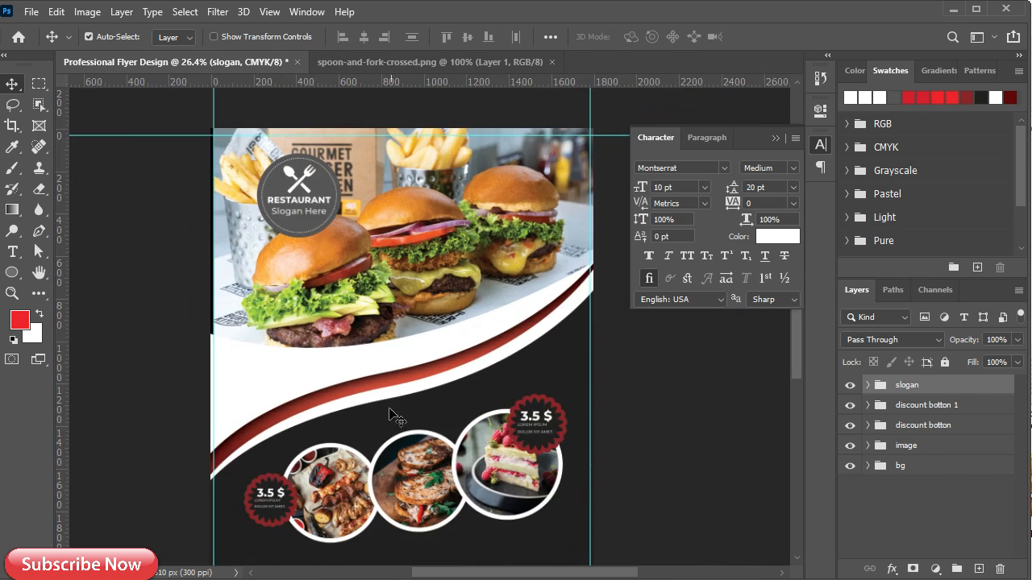
drag(389, 409, 441, 199)
scroll(319, 410, up, 4)
click(777, 137)
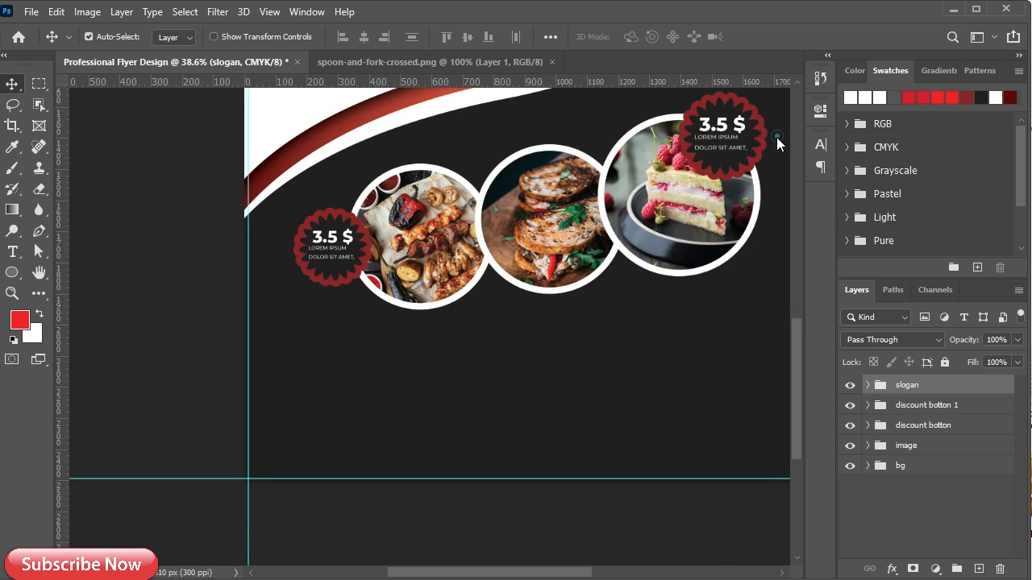
scroll(341, 408, up, 2)
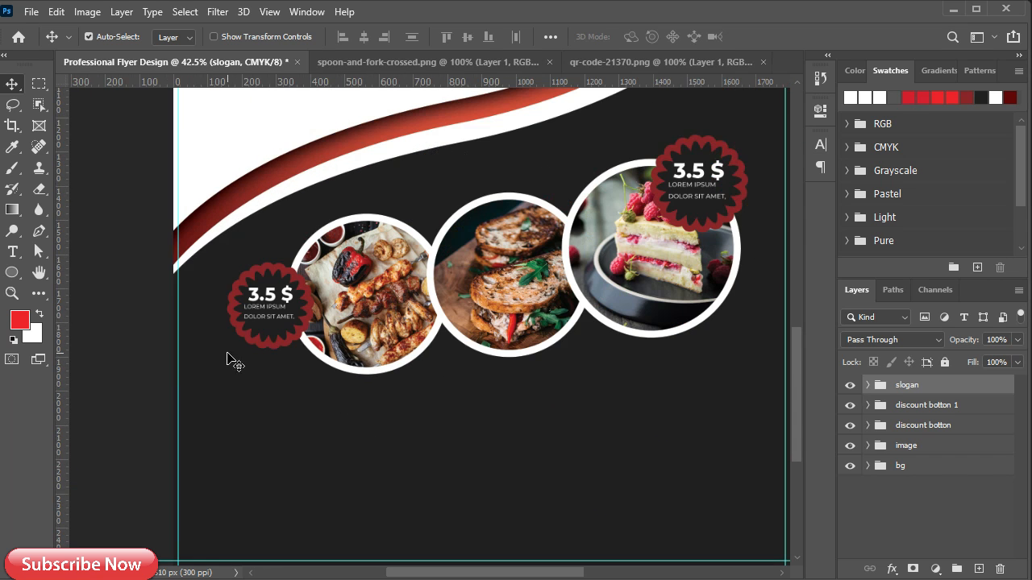
click(21, 272)
drag(208, 420, 324, 548)
click(592, 206)
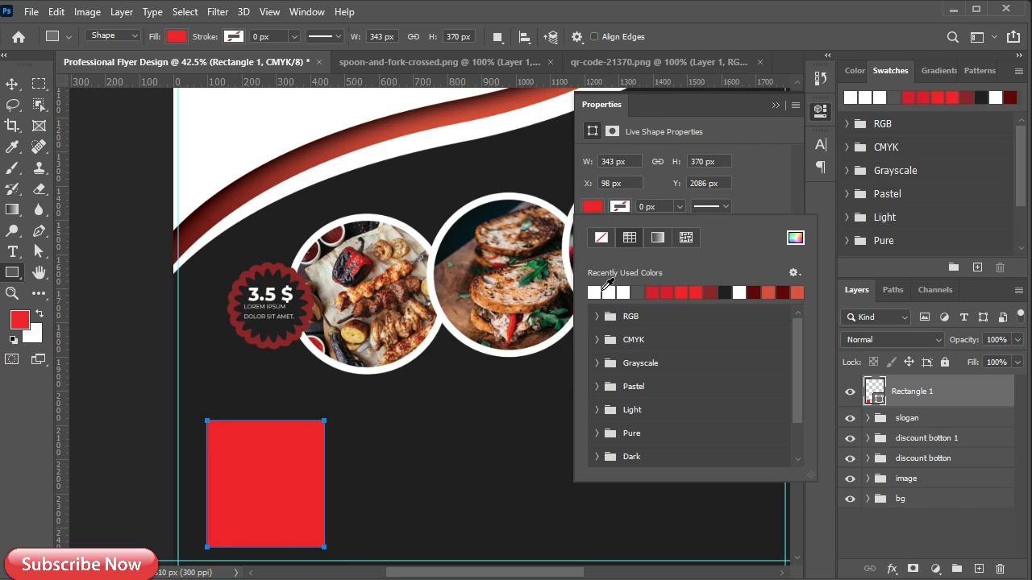
click(621, 419)
click(773, 104)
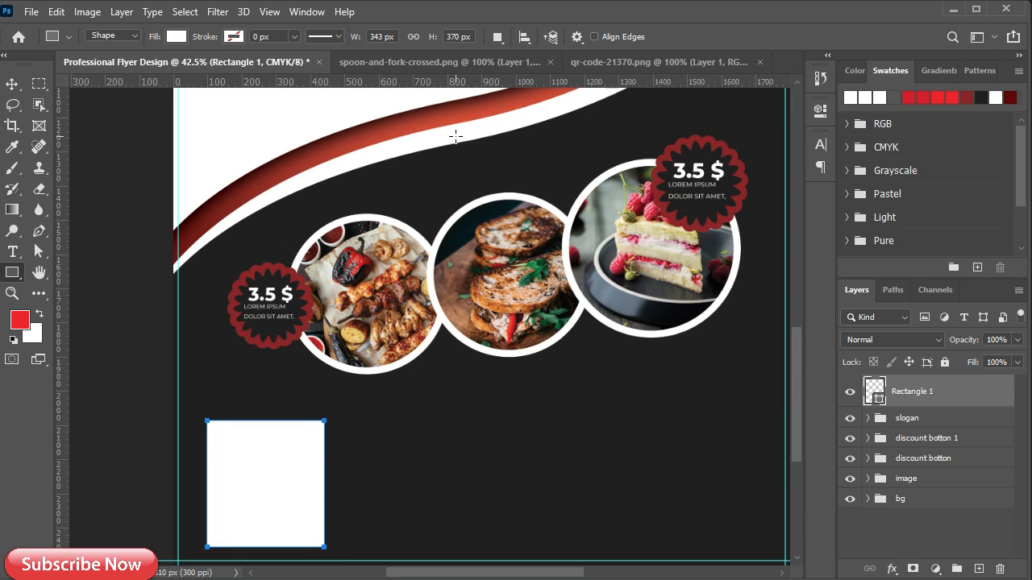
Close spoon-and-fork-crossed.png and bring the QR code from qr-code-21370.png into the flyer.
key(v)
click(403, 62)
click(550, 62)
click(444, 62)
drag(370, 258, 353, 439)
Convert the QR code to a smart object, scale it to about 64.82%, and position it over the white rectangle.
right_click(927, 399)
click(790, 223)
key(ctrl+t)
drag(440, 350, 321, 434)
drag(282, 496, 289, 481)
drag(319, 427, 321, 426)
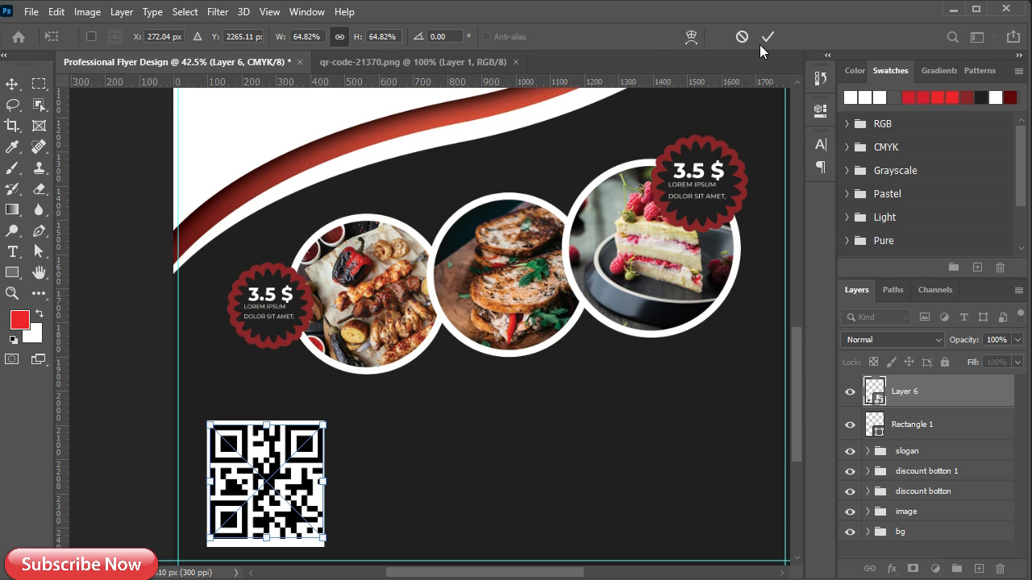
click(768, 36)
Enlarge the white rectangle slightly to leave a margin around the QR code.
click(873, 429)
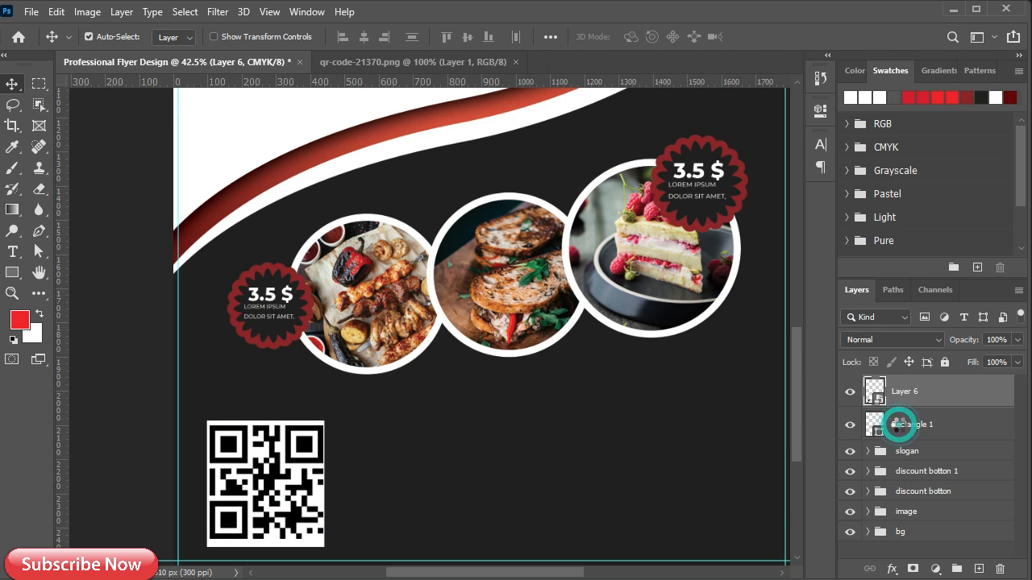
key(ctrl+t)
drag(326, 482, 334, 481)
click(789, 38)
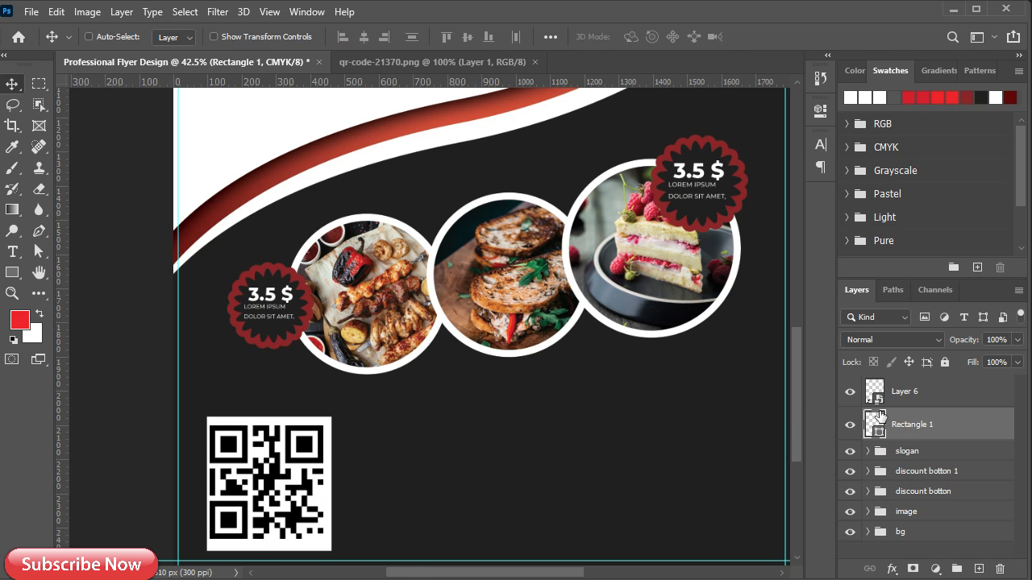
Center the QR code on a selection of the white rectangle and clear the selection.
ctrl+click(874, 428)
click(904, 391)
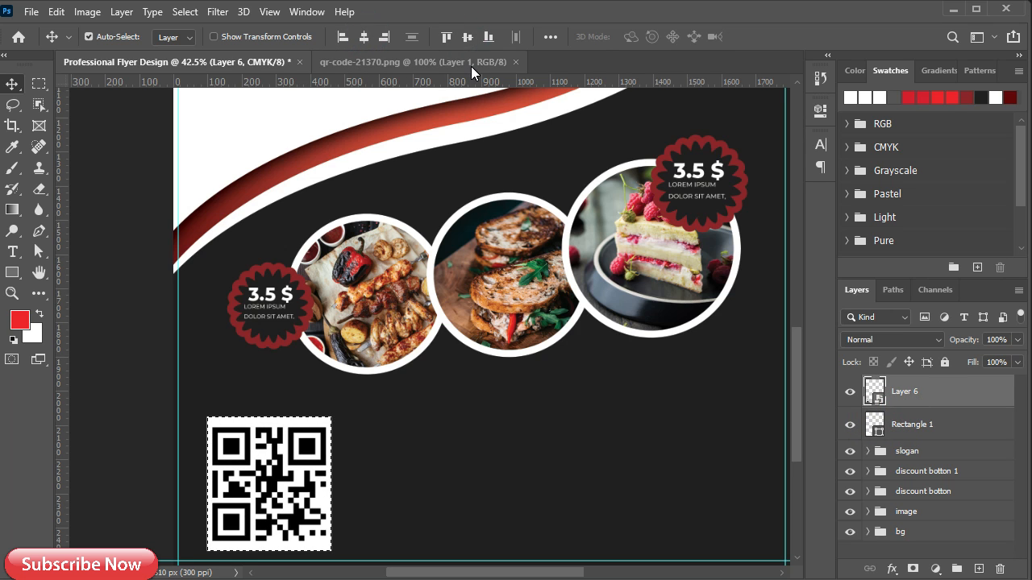
key(ctrl+d)
Scale the QR code and its white rectangle down together and move them closer to the flyer's left margin guide.
scroll(390, 436, down, 1)
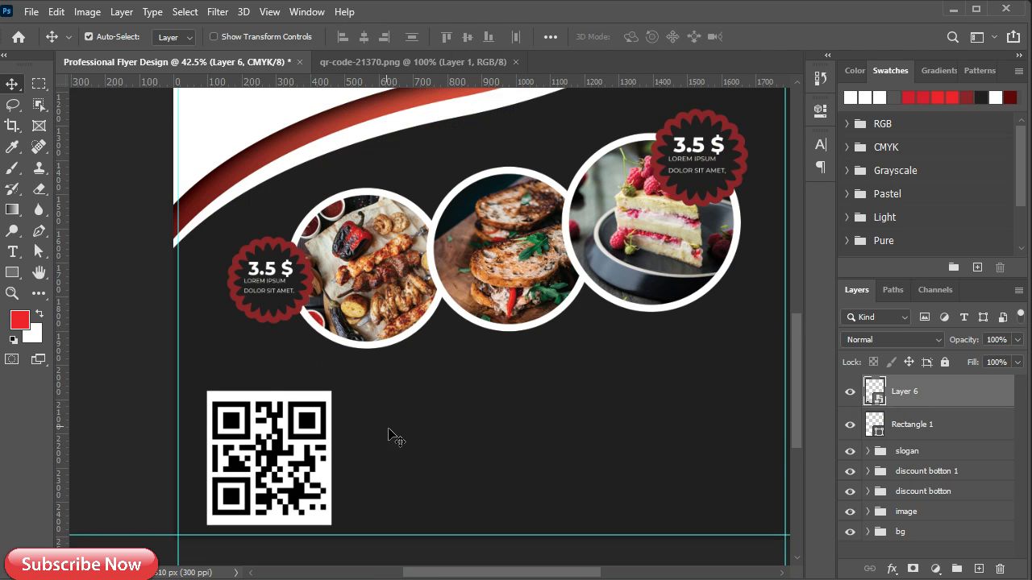
shift+click(916, 432)
key(ctrl+t)
drag(334, 524, 295, 468)
drag(255, 442, 241, 448)
click(794, 37)
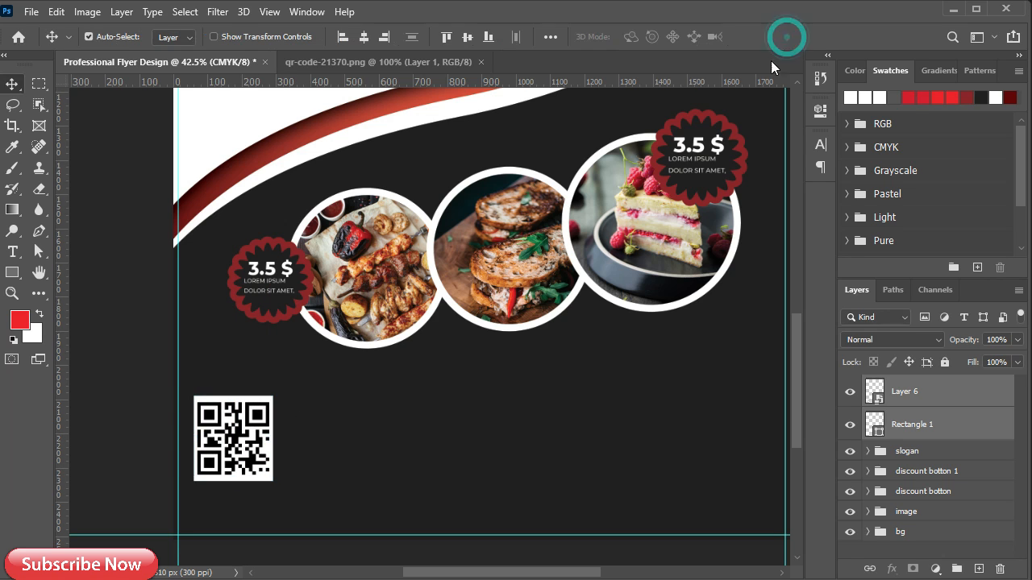
Add the text "Contact Us" and place it beside the top of the QR code.
key(t)
click(345, 411)
key(BackSpace)
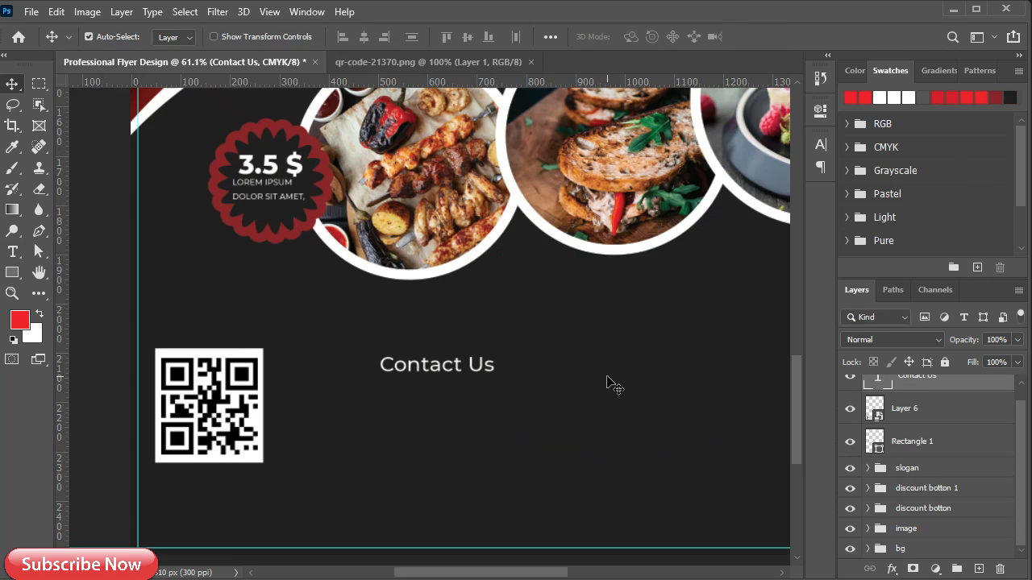
drag(423, 367, 332, 357)
Set the Contact Us heading to Bold and color it with the red foreground color ed2228.
click(819, 143)
click(785, 167)
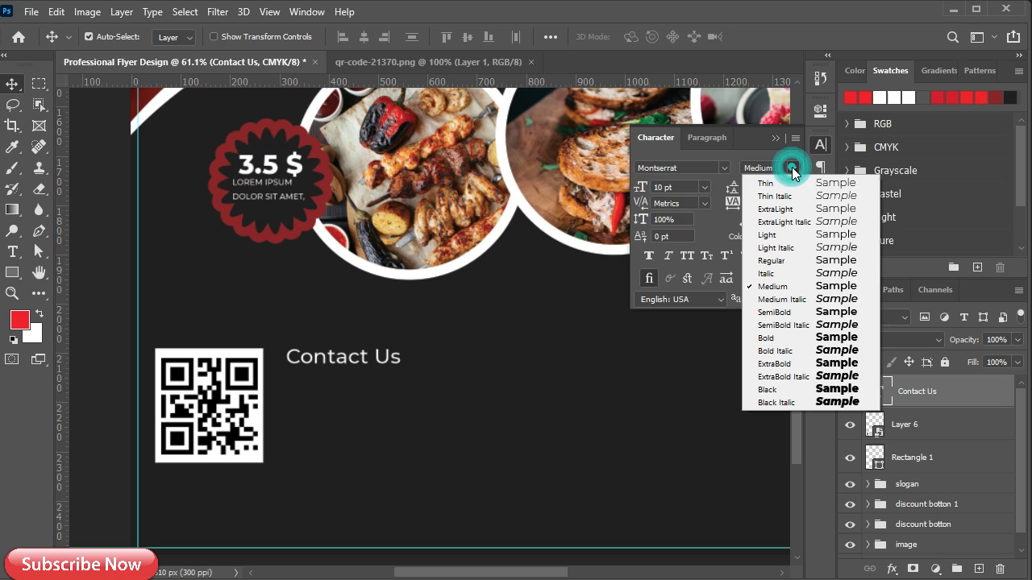
click(814, 338)
click(778, 236)
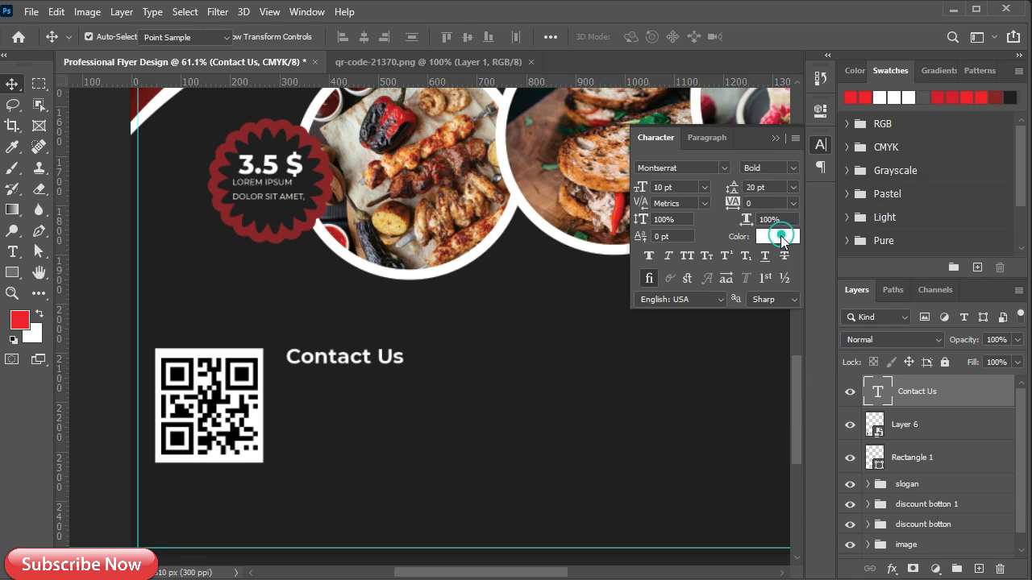
click(18, 319)
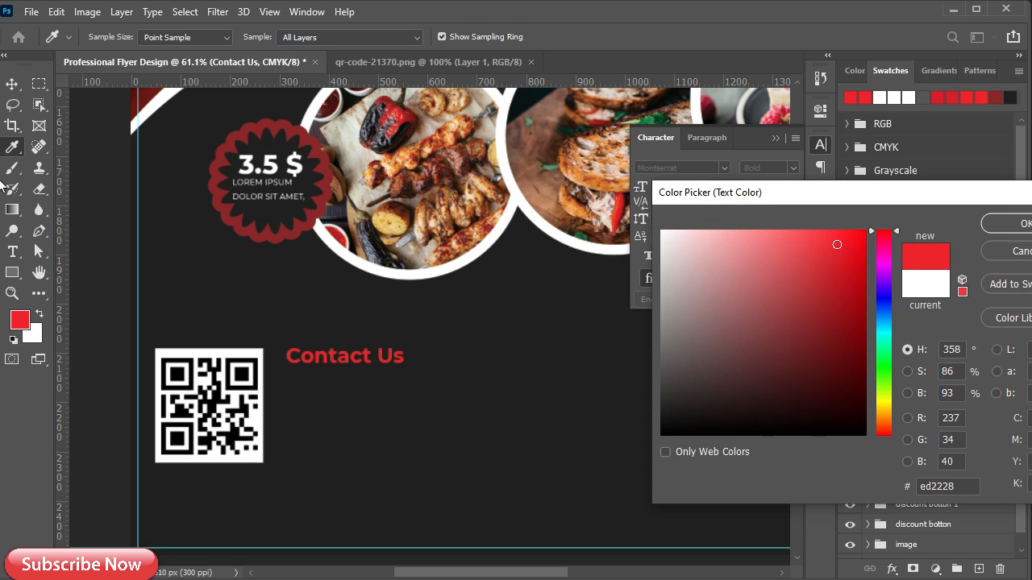
click(1008, 223)
click(776, 137)
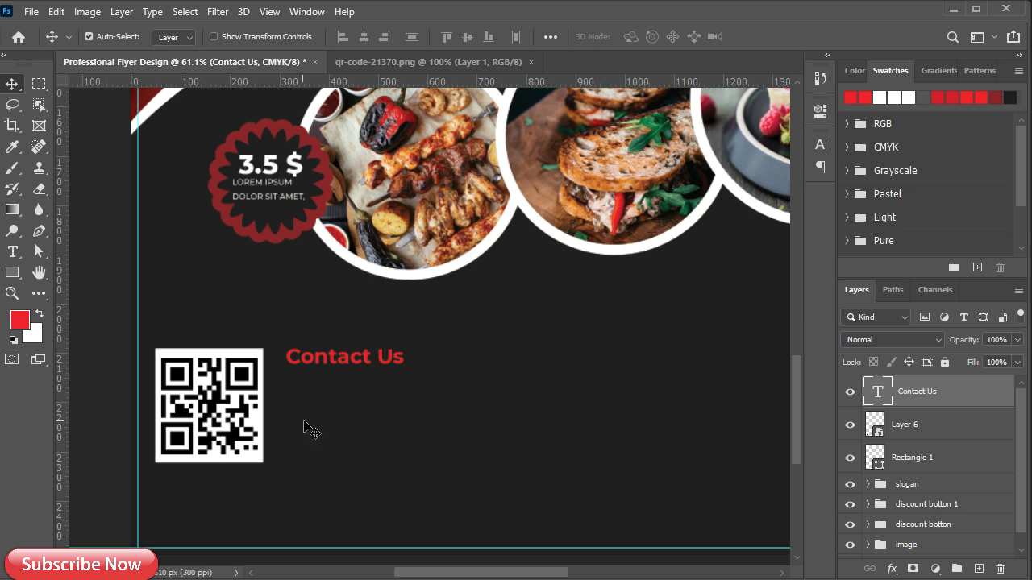
Duplicate the Contact Us heading below itself and replace the copy with the address, phone, e-mail and site lines from the Notepad notes.
drag(331, 361, 351, 420)
double_click(350, 420)
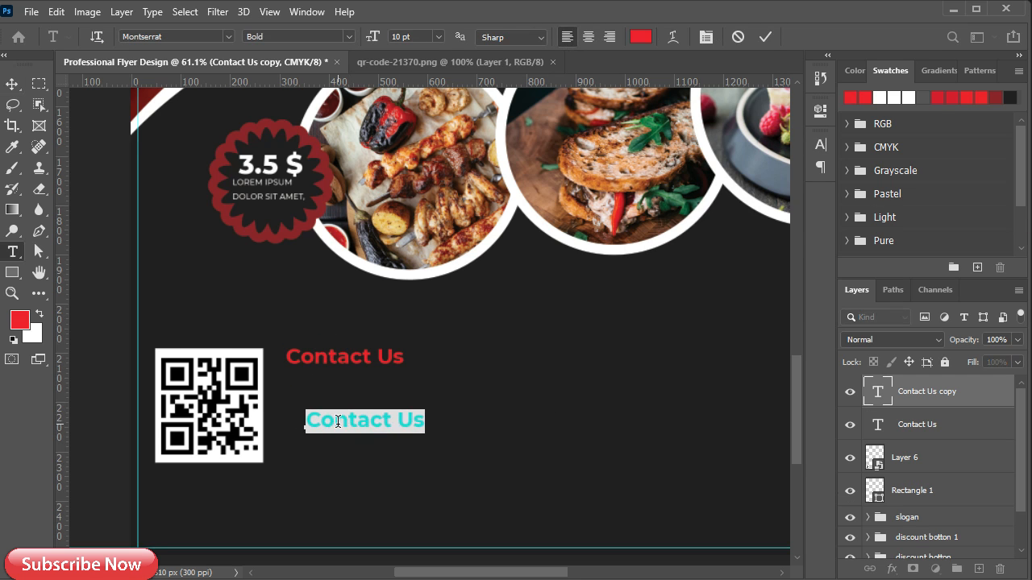
scroll(339, 419, down, 1)
key(alt+Tab)
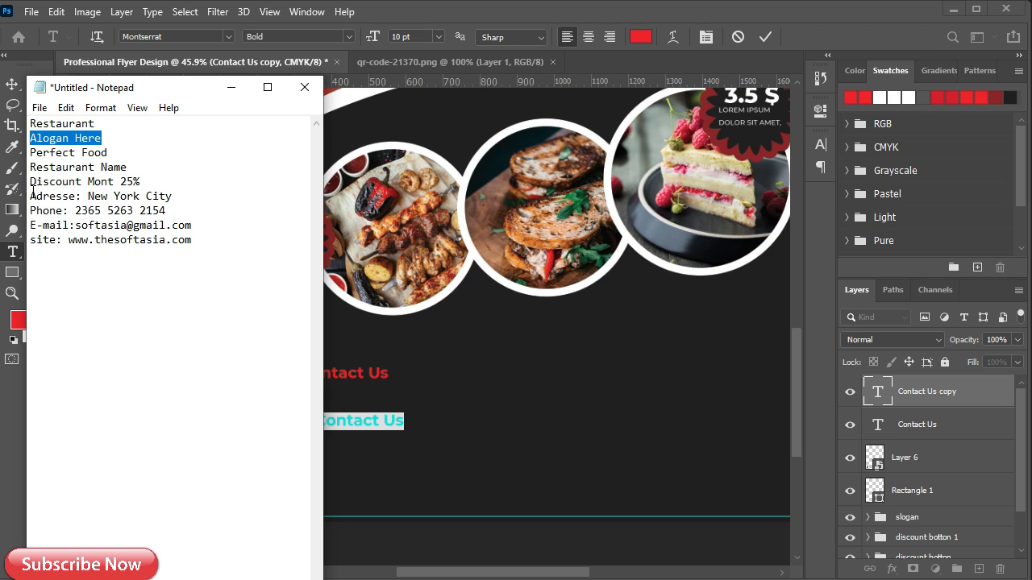
drag(30, 197, 203, 241)
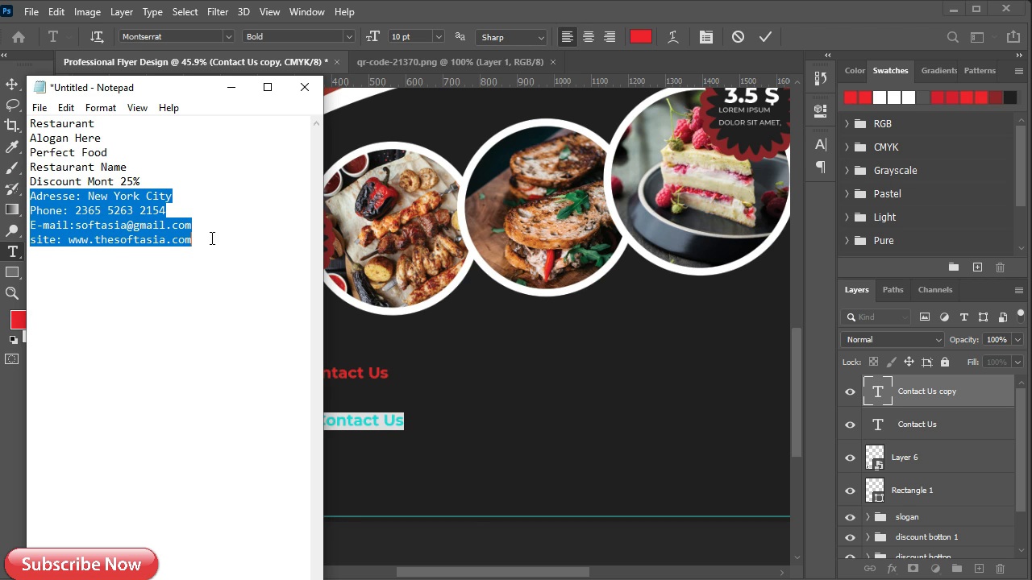
click(233, 88)
key(ctrl+v)
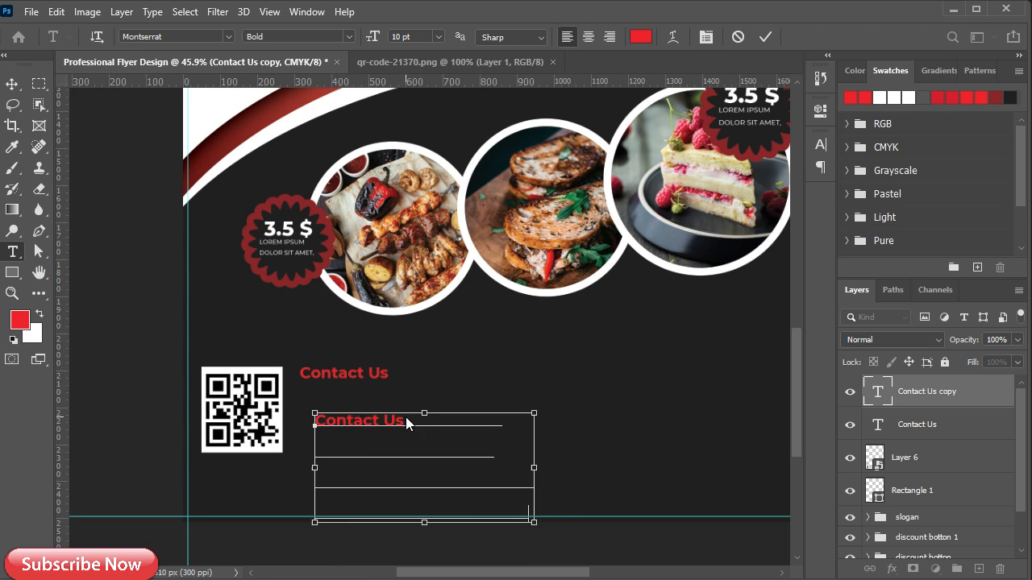
scroll(420, 435, down, 1)
click(765, 36)
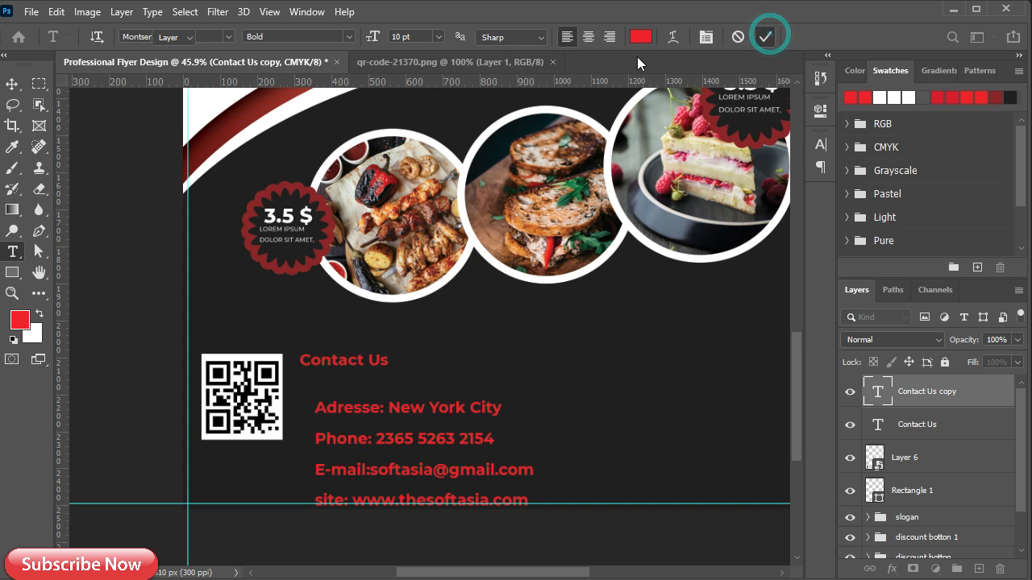
Color the address, phone, e-mail and site lines white, sampled from the background color.
key(v)
click(820, 145)
click(777, 236)
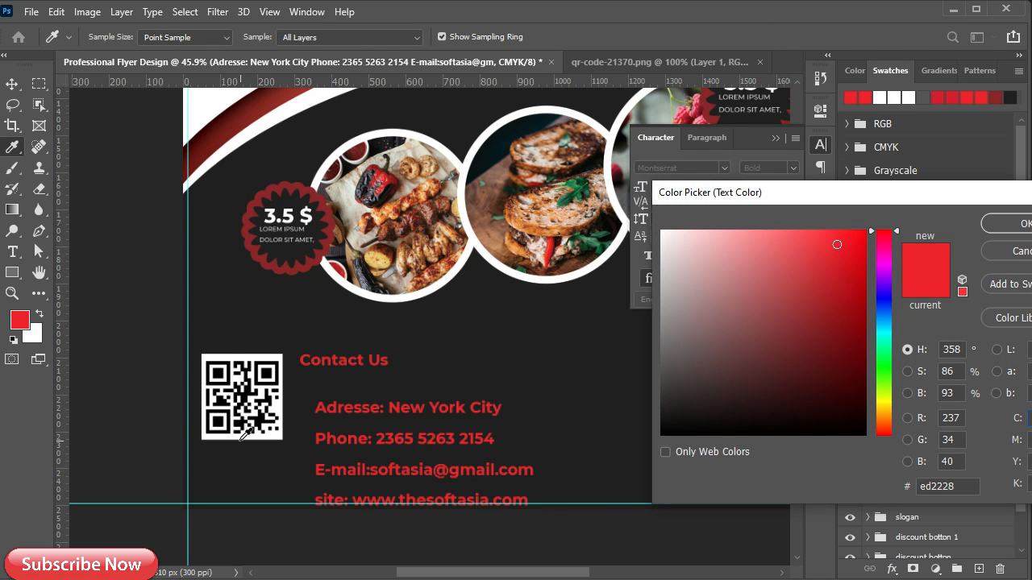
click(33, 333)
click(1007, 224)
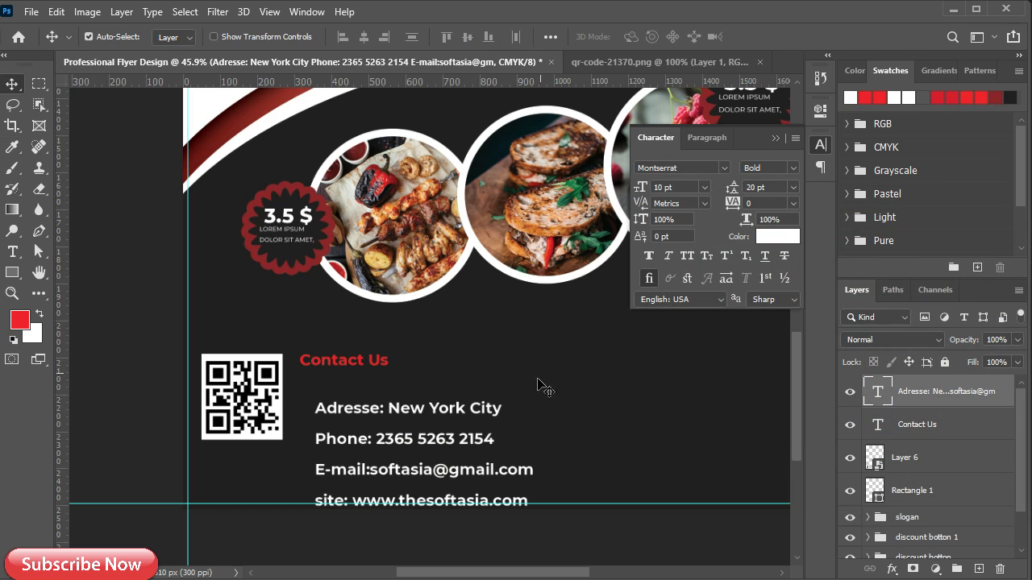
Scale the contact detail lines down to about 6.18 pt and align them directly under the Contact Us heading.
key(ctrl+t)
drag(533, 504, 459, 471)
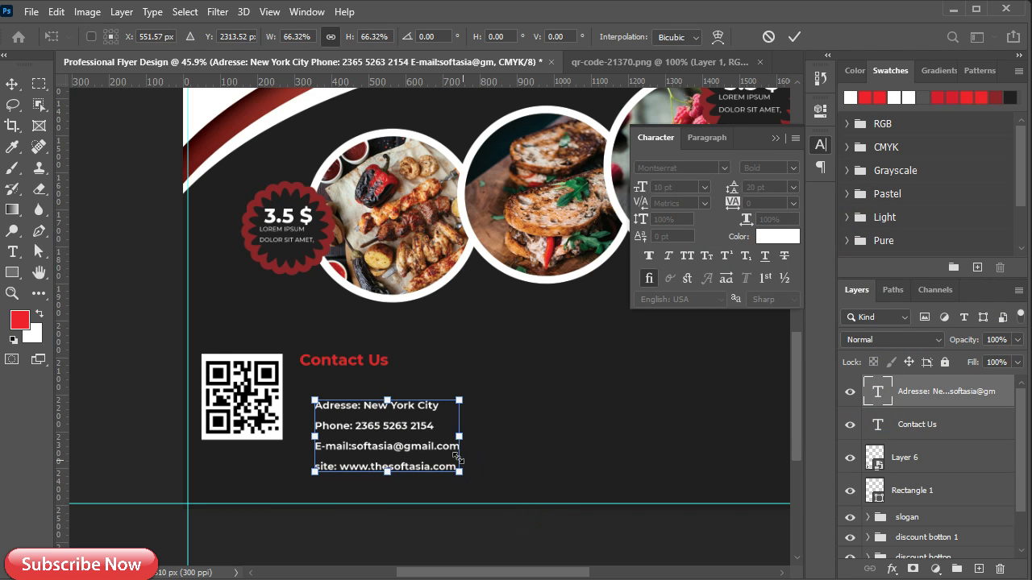
scroll(407, 454, up, 2)
drag(354, 425, 331, 384)
drag(463, 442, 449, 435)
key(Return)
Set the line spacing of the contact details to 12 pt.
click(793, 187)
click(786, 201)
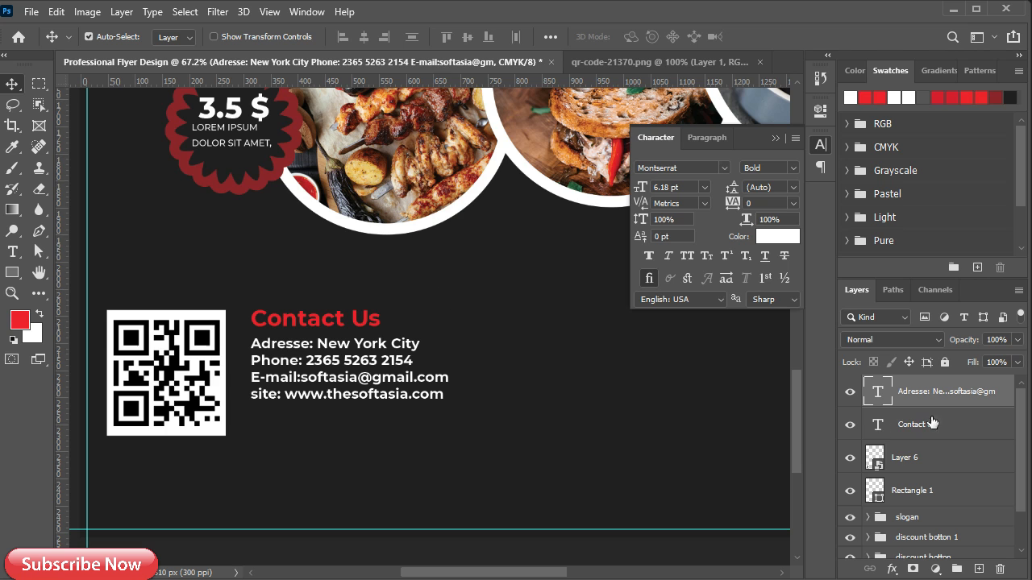
double_click(337, 395)
drag(733, 191, 734, 187)
click(967, 401)
key(v)
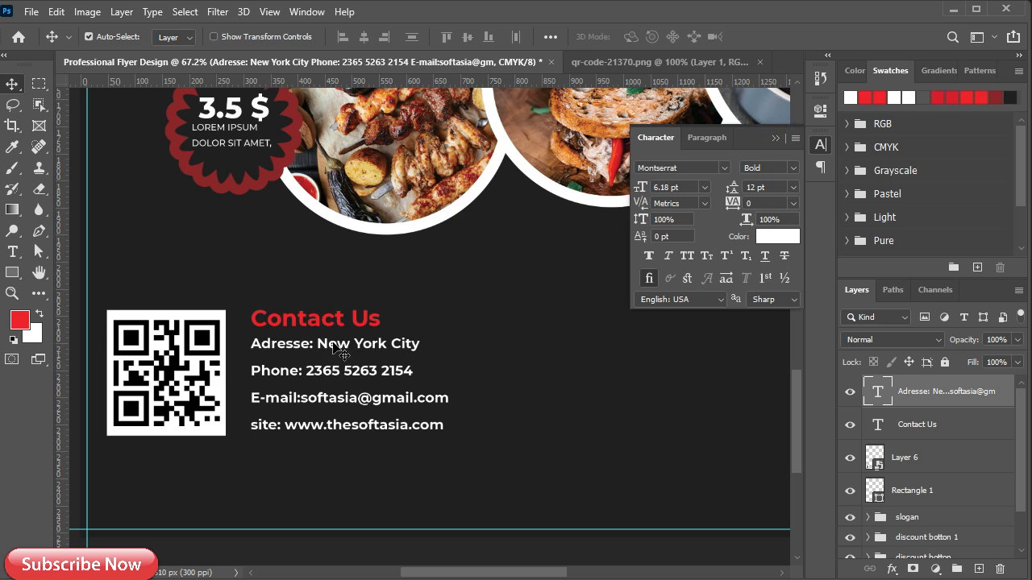
Change the font weight of the contact details to SemiBold.
double_click(319, 339)
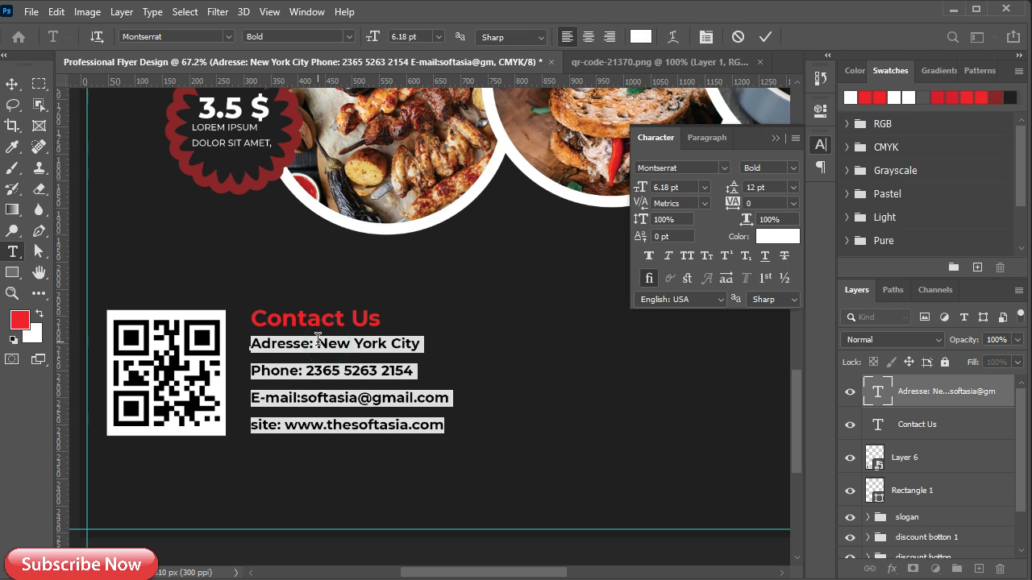
click(793, 167)
click(798, 308)
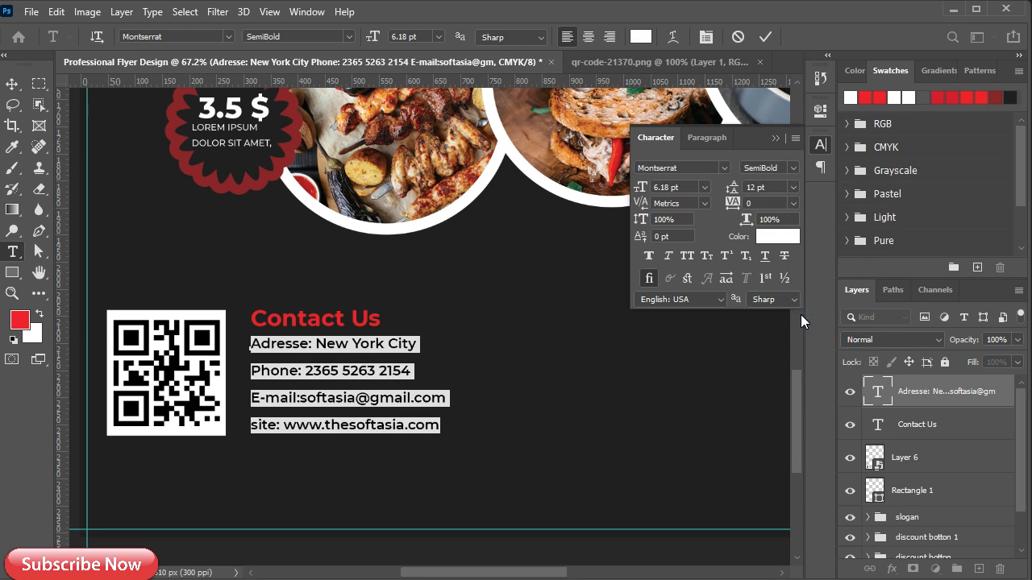
click(776, 138)
click(910, 392)
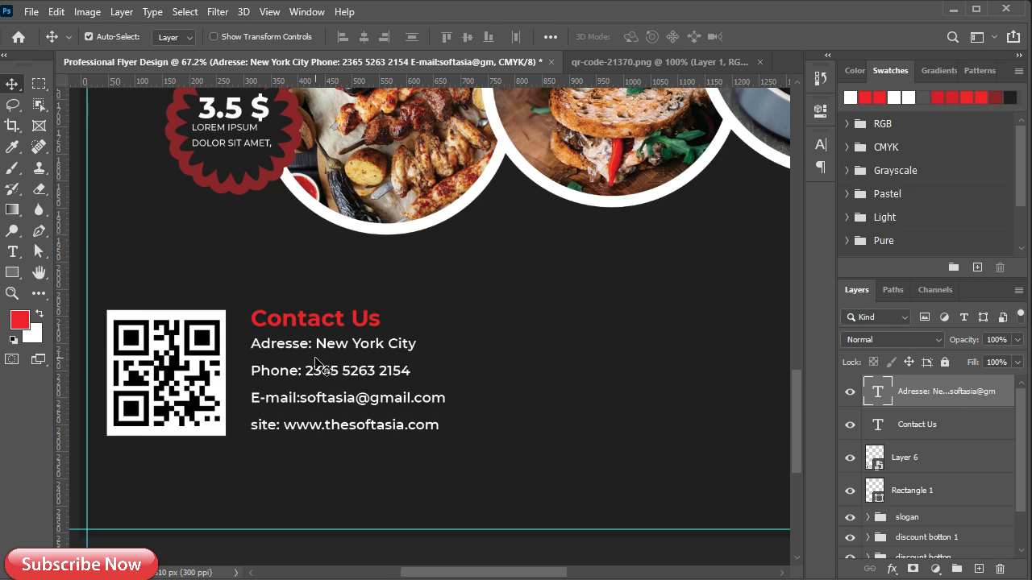
Group the contact text layers, the QR code and its white rectangle, and name the group info.
scroll(397, 398, up, 2)
scroll(935, 463, down, 2)
scroll(935, 463, up, 2)
click(934, 493)
shift+click(928, 397)
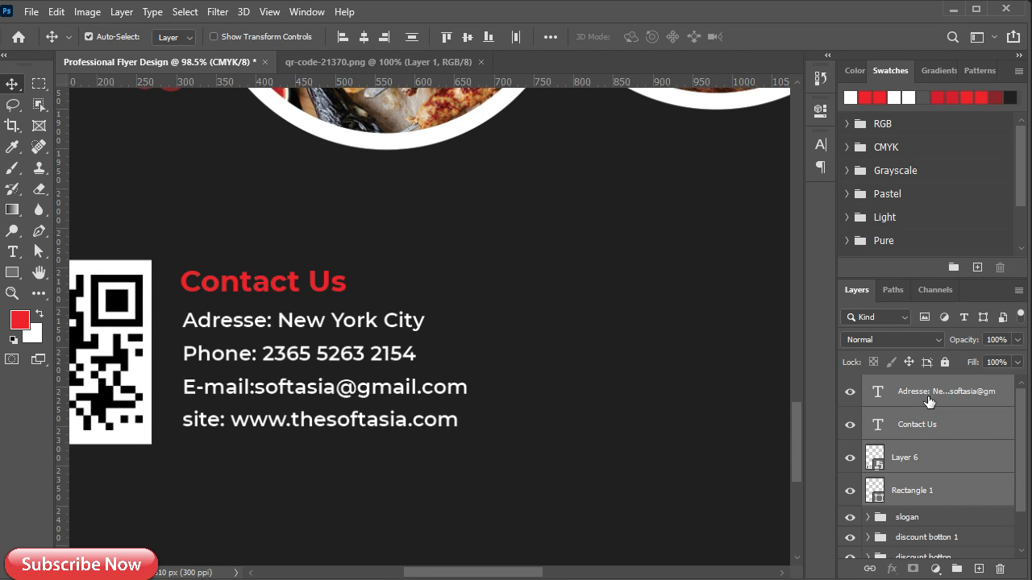
key(ctrl+g)
double_click(911, 386)
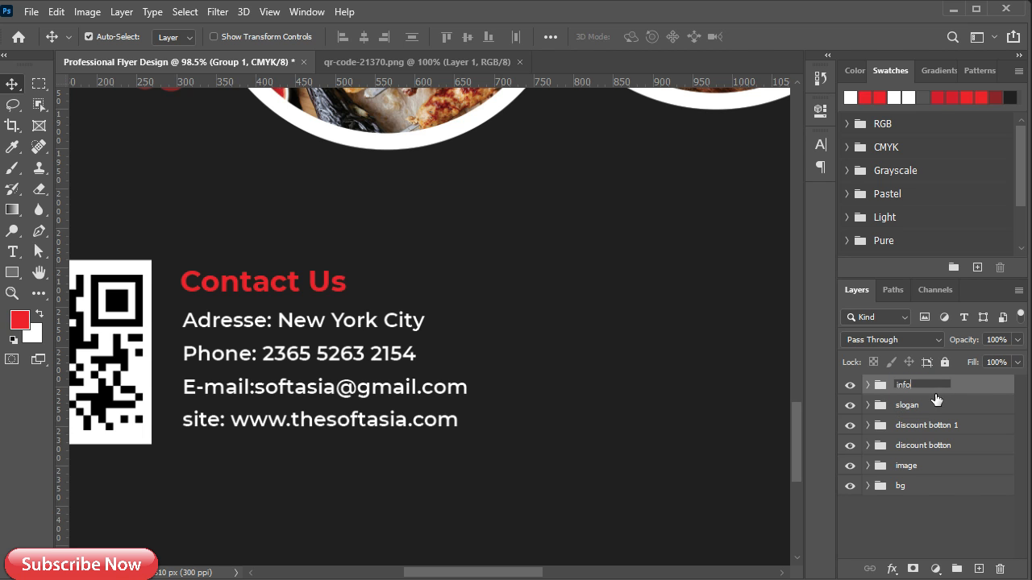
click(970, 379)
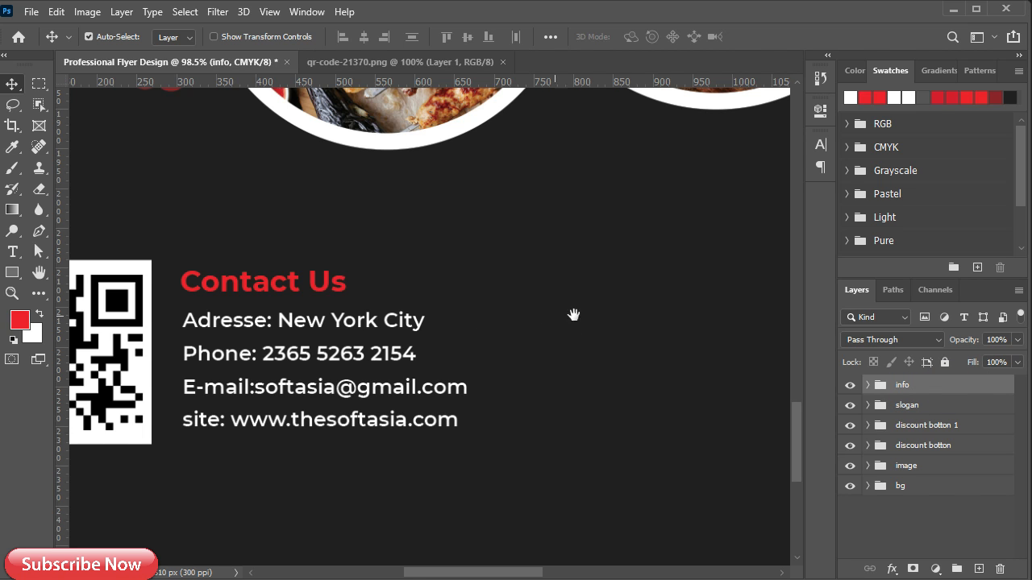
Add the text "Restaurant Name", copied from the Notepad notes, in the empty area beside the contact details.
drag(573, 315, 368, 376)
key(t)
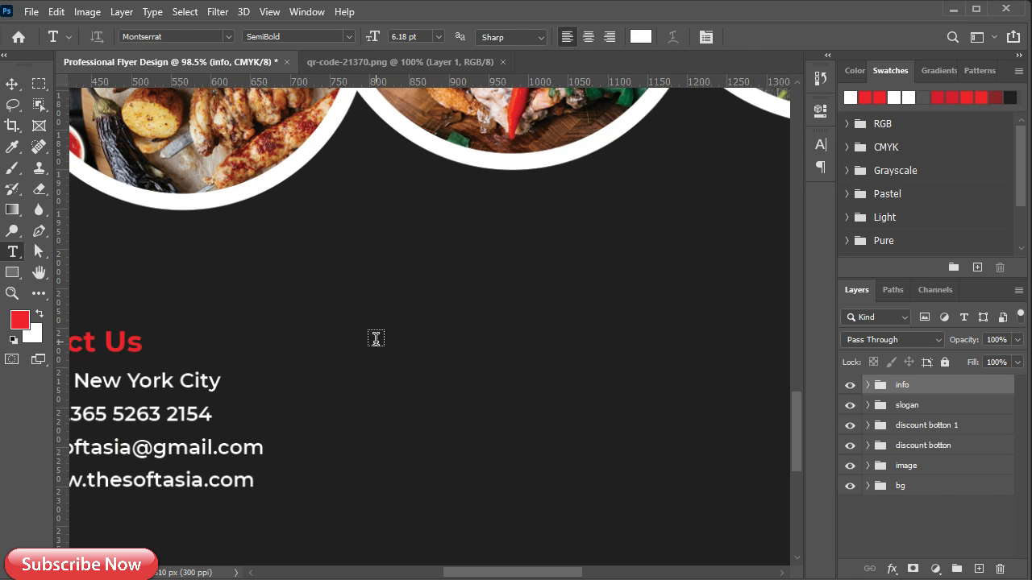
click(435, 325)
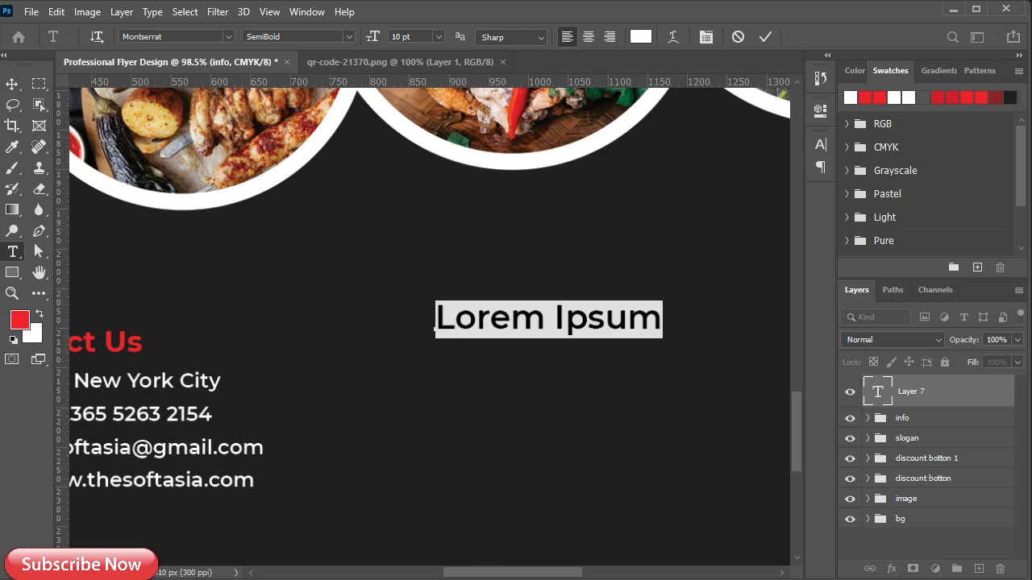
key(alt+Tab)
drag(127, 167, 52, 166)
key(ctrl+c)
click(230, 87)
key(ctrl+v)
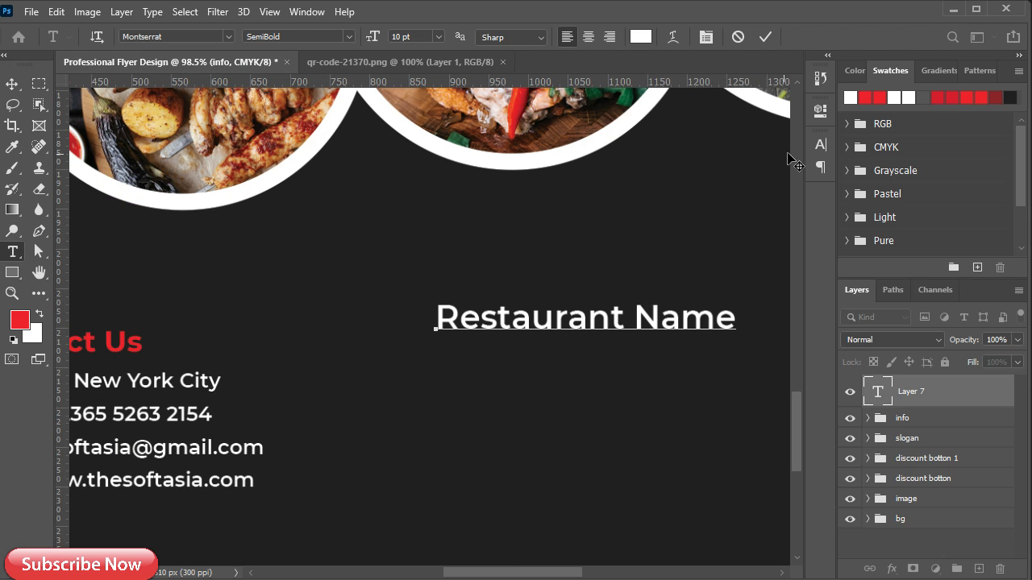
Format the Restaurant Name text as ExtraBold, 36 pt, in the red foreground color.
key(ctrl+a)
click(821, 145)
click(793, 167)
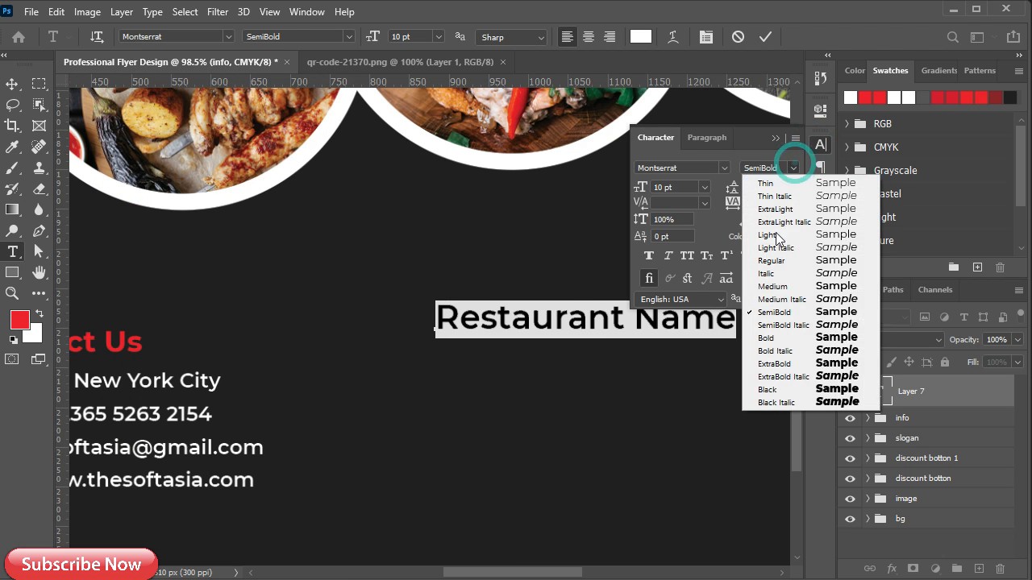
click(798, 363)
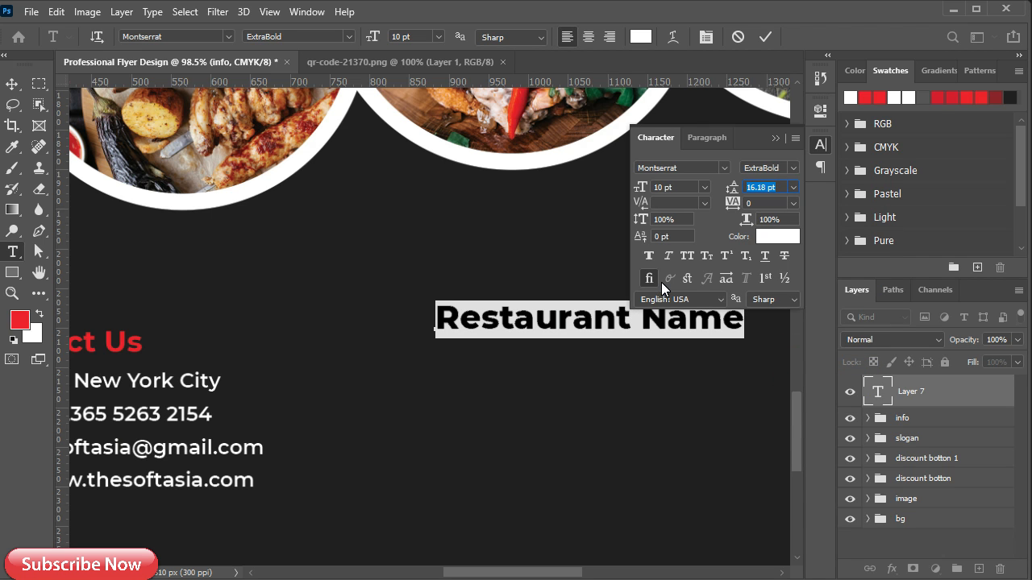
click(777, 236)
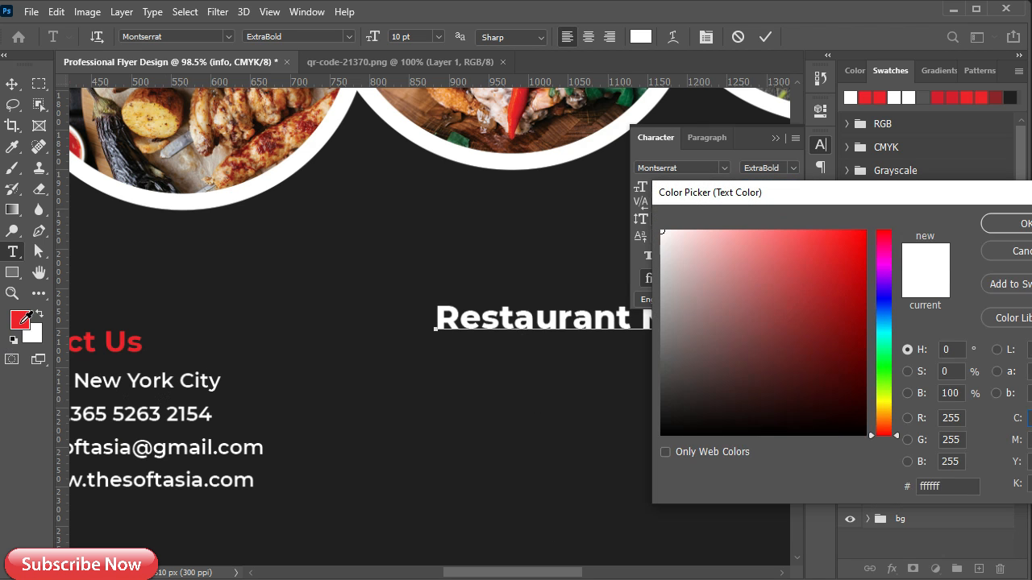
click(19, 320)
click(1024, 224)
click(704, 187)
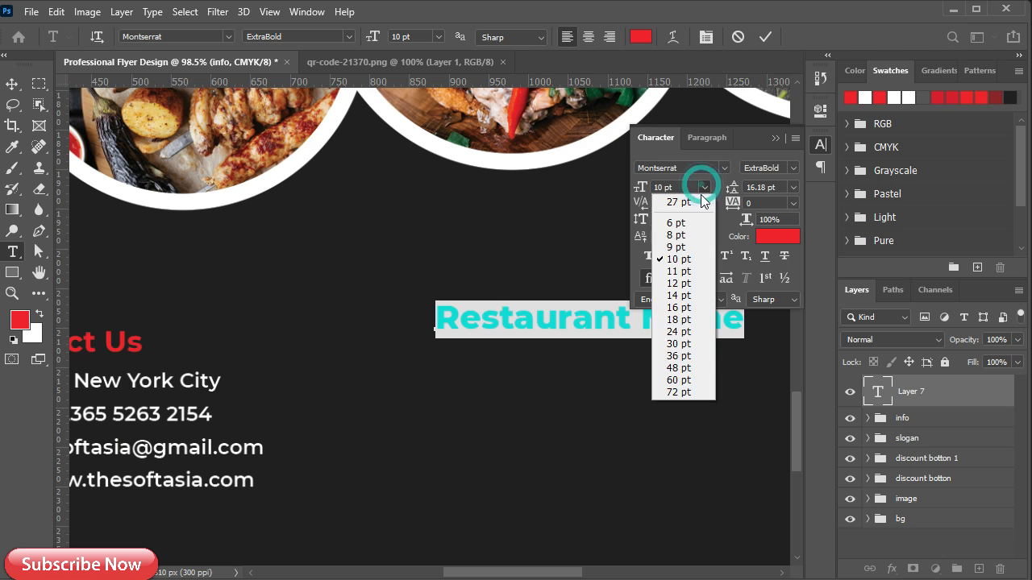
click(703, 357)
click(777, 137)
click(959, 394)
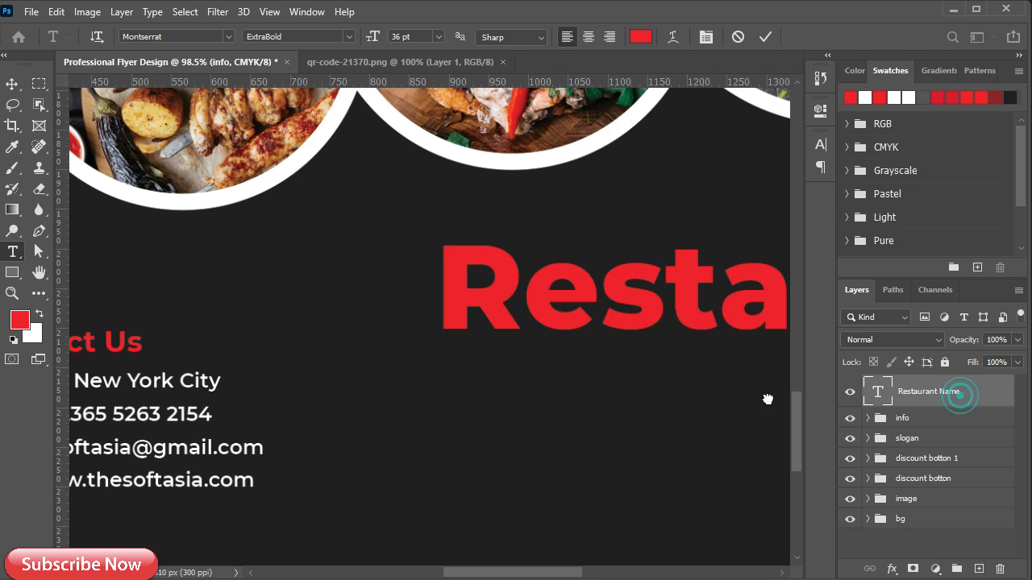
Move the restaurant name below the food photos beside the contact details and set it in all caps.
scroll(601, 392, down, 4)
key(v)
drag(691, 393, 536, 410)
drag(494, 360, 463, 388)
key(ctrl+shift+k)
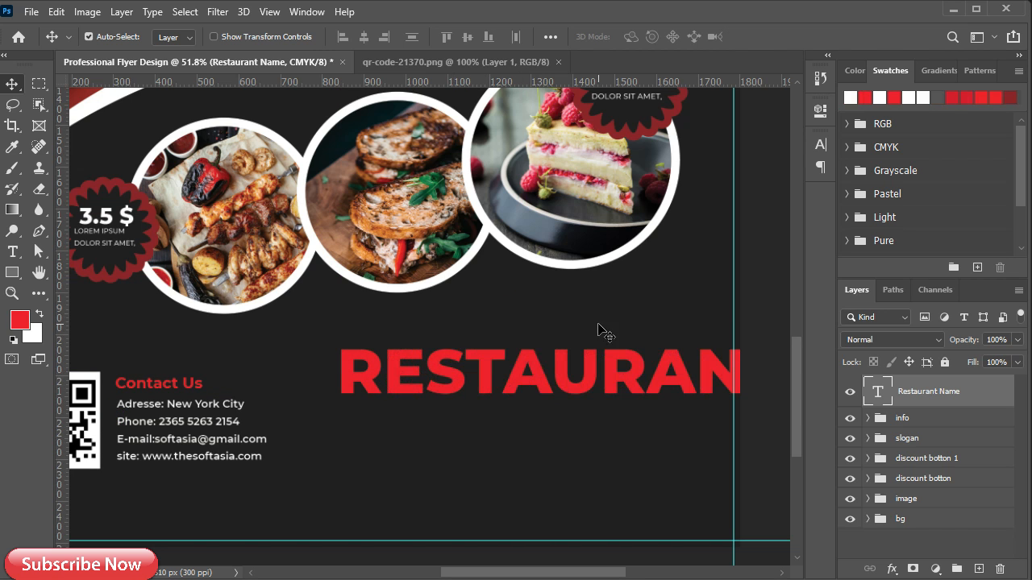
Set the restaurant name to 18 pt with the Black font weight.
click(821, 144)
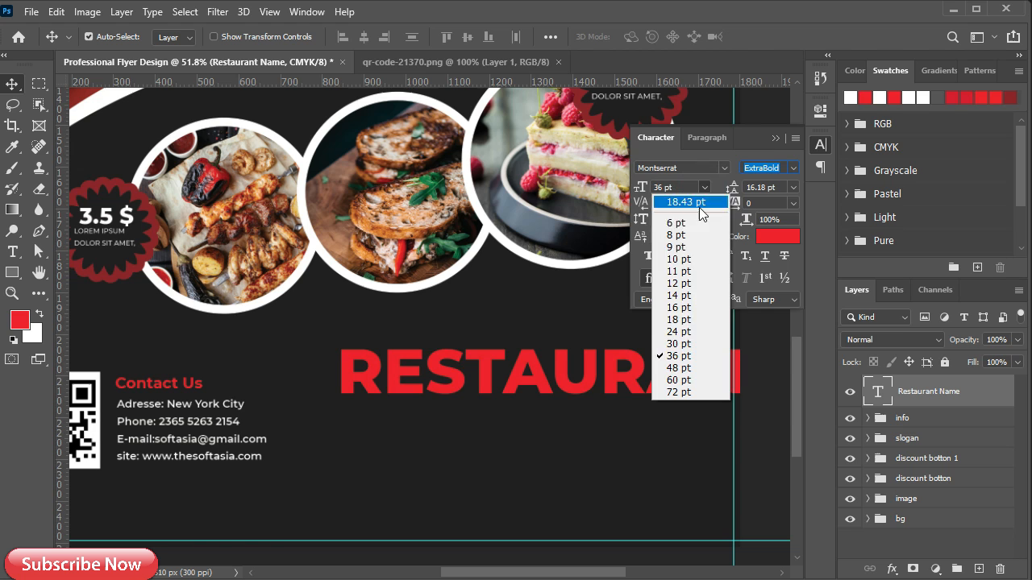
click(677, 319)
click(795, 168)
click(802, 392)
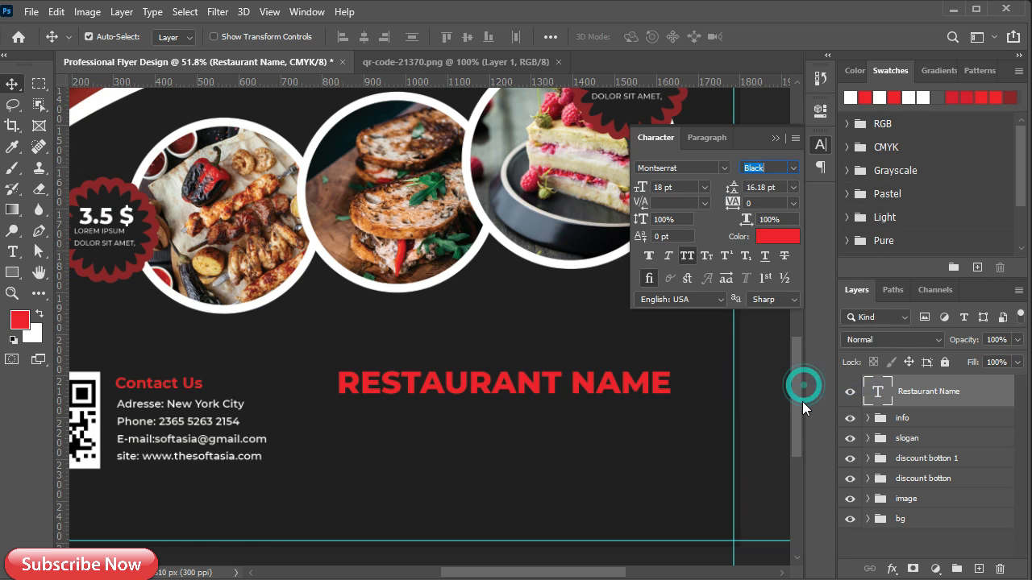
click(775, 139)
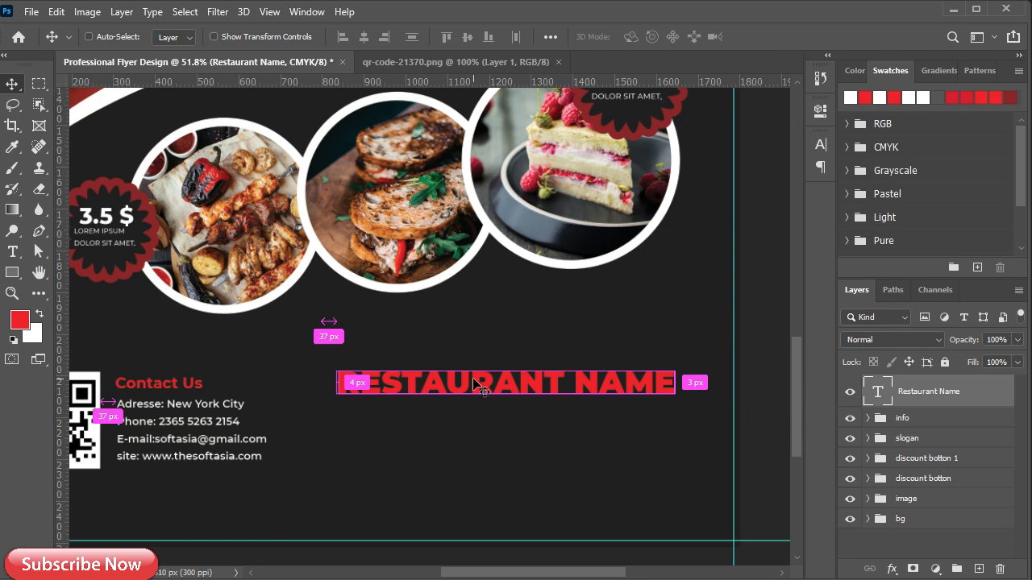
Scale the restaurant name up to about 106%, extending it closer to the flyer's right margin guide.
key(ctrl+t)
drag(673, 367, 692, 364)
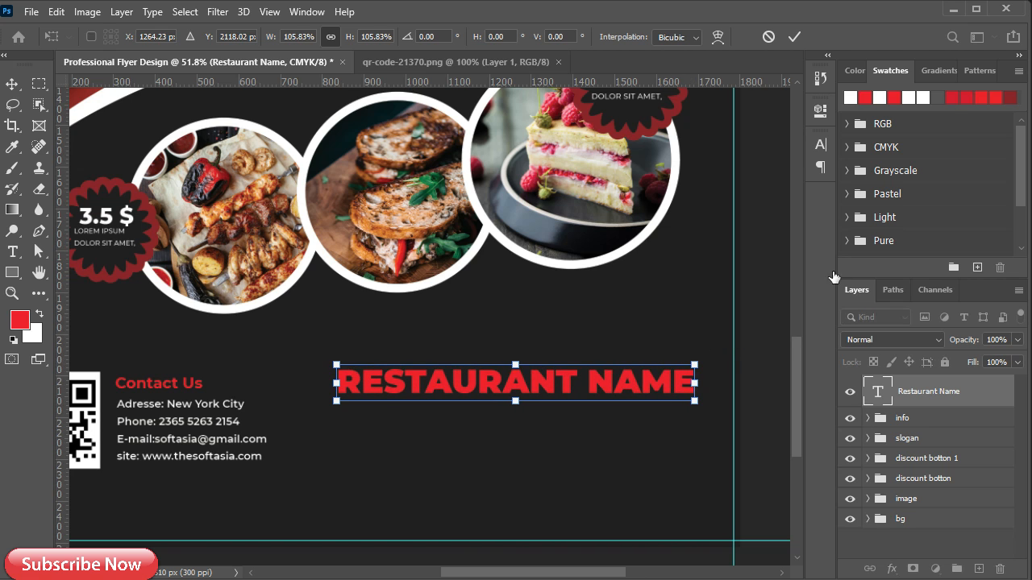
click(794, 36)
click(820, 146)
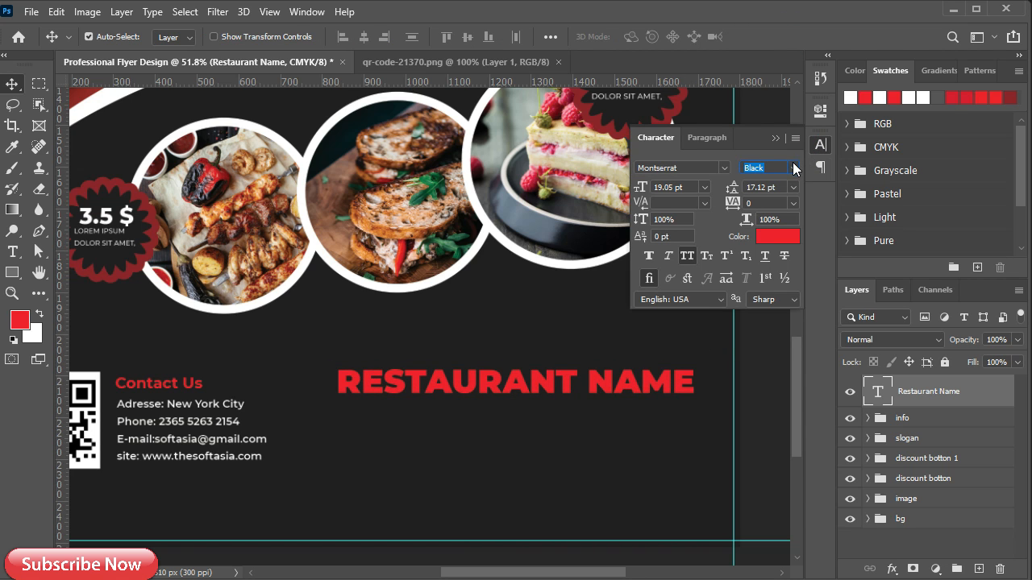
click(775, 138)
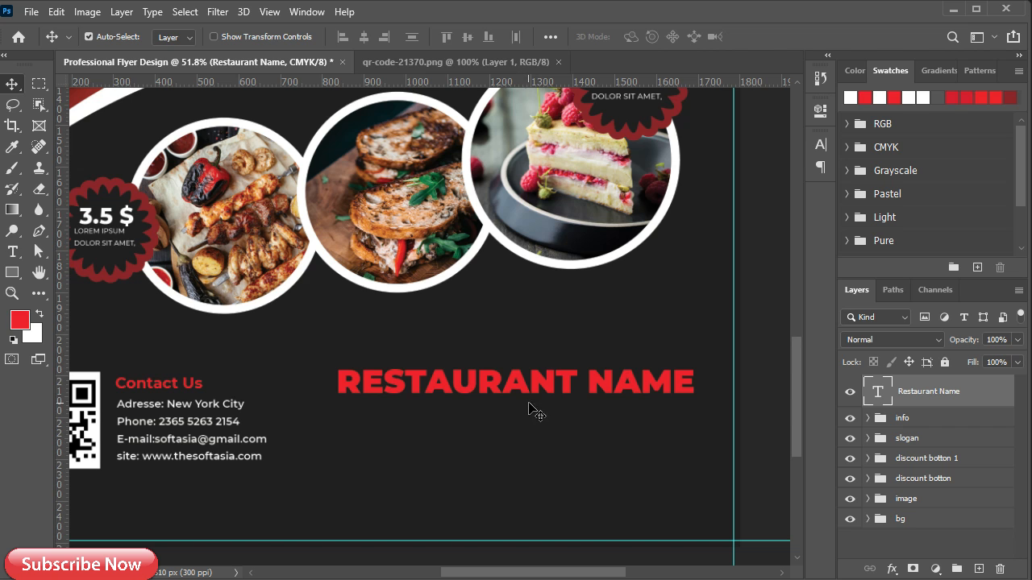
Add a Lorem Ipsum paragraph box as wide as the restaurant name below it, in white Montserrat Medium.
key(t)
drag(337, 407, 690, 492)
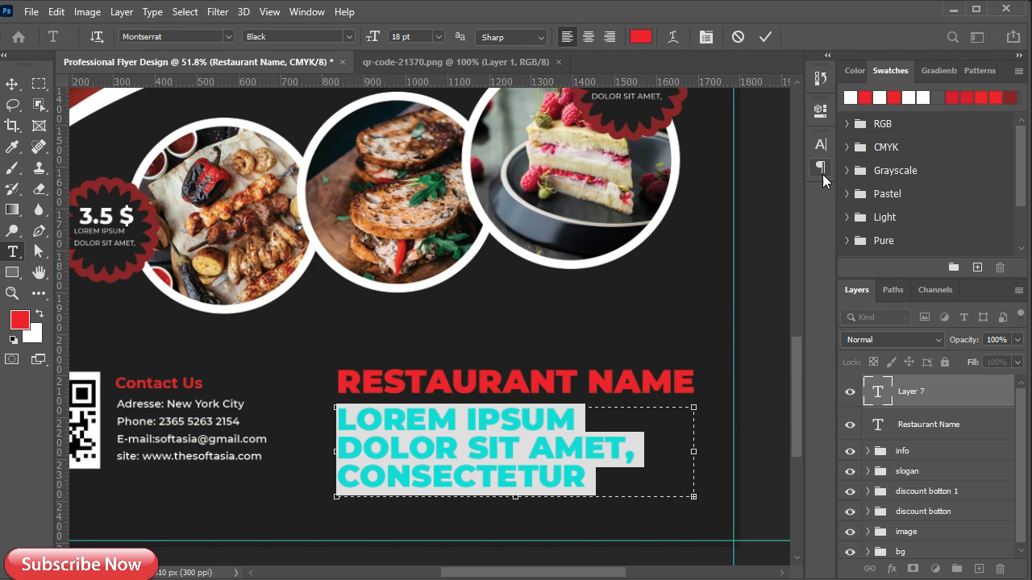
click(820, 144)
click(793, 168)
click(821, 292)
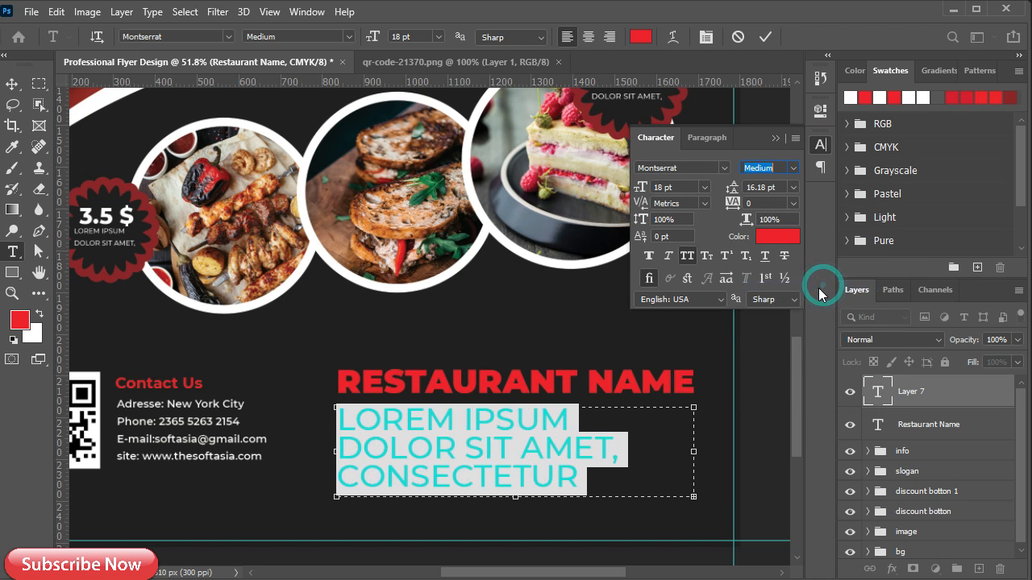
click(778, 236)
click(669, 242)
click(1017, 223)
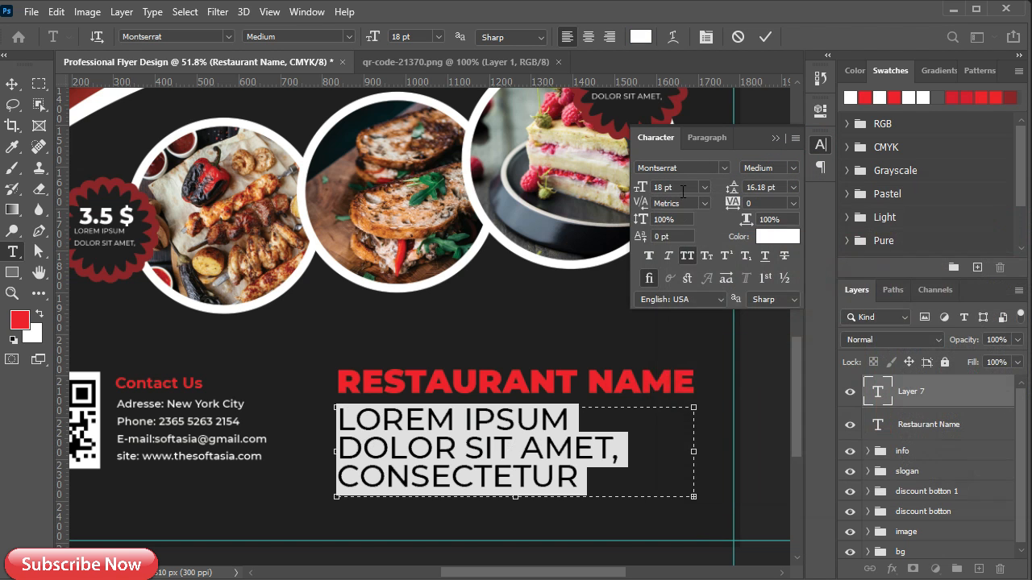
Set the Lorem Ipsum paragraph's font size to 9 pt.
click(705, 187)
click(703, 271)
click(706, 187)
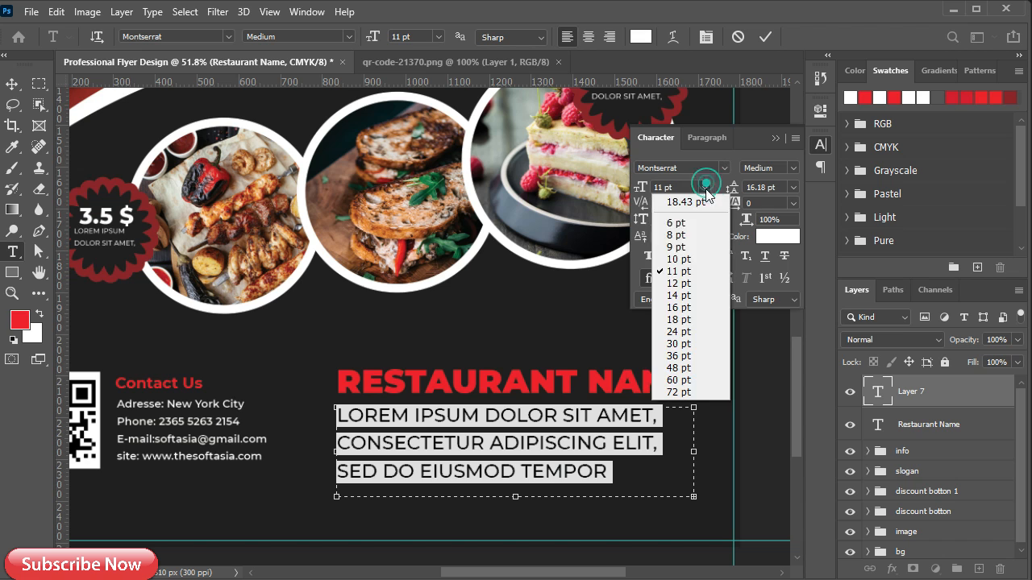
click(697, 243)
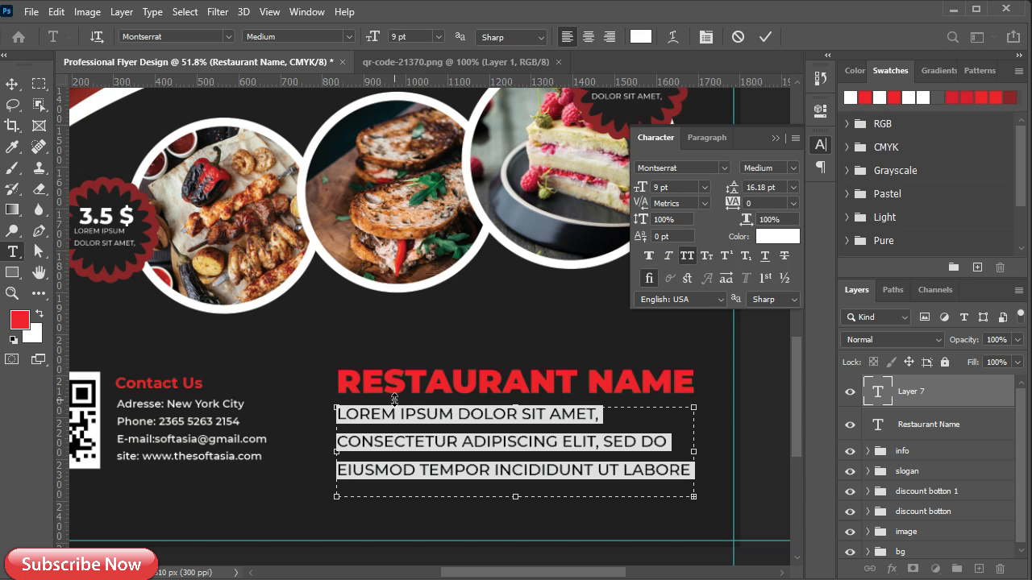
Set the Lorem Ipsum paragraph's line spacing to 14 pt and commit the text.
click(793, 187)
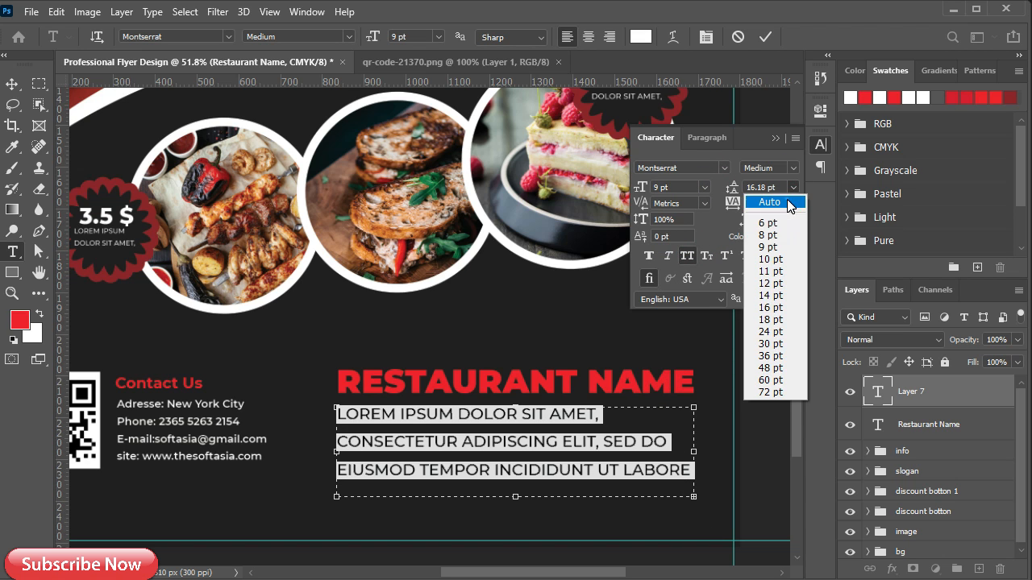
click(776, 198)
drag(731, 187, 735, 188)
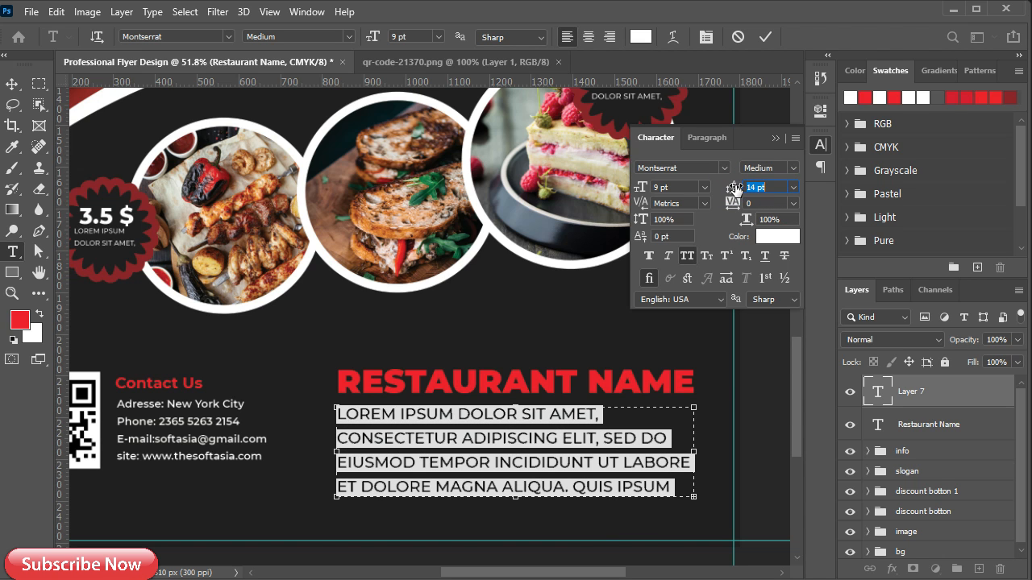
click(961, 405)
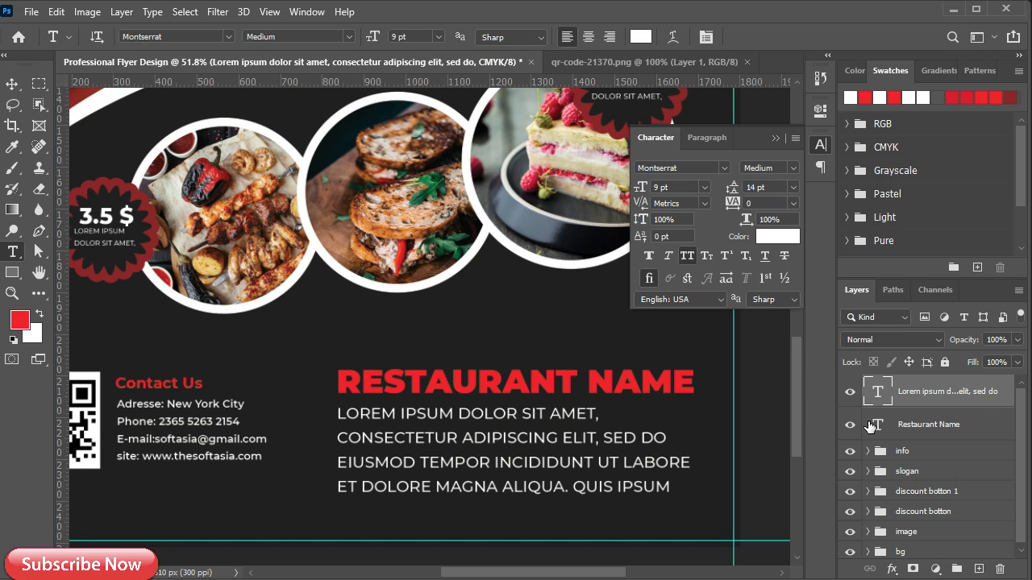
key(v)
click(774, 139)
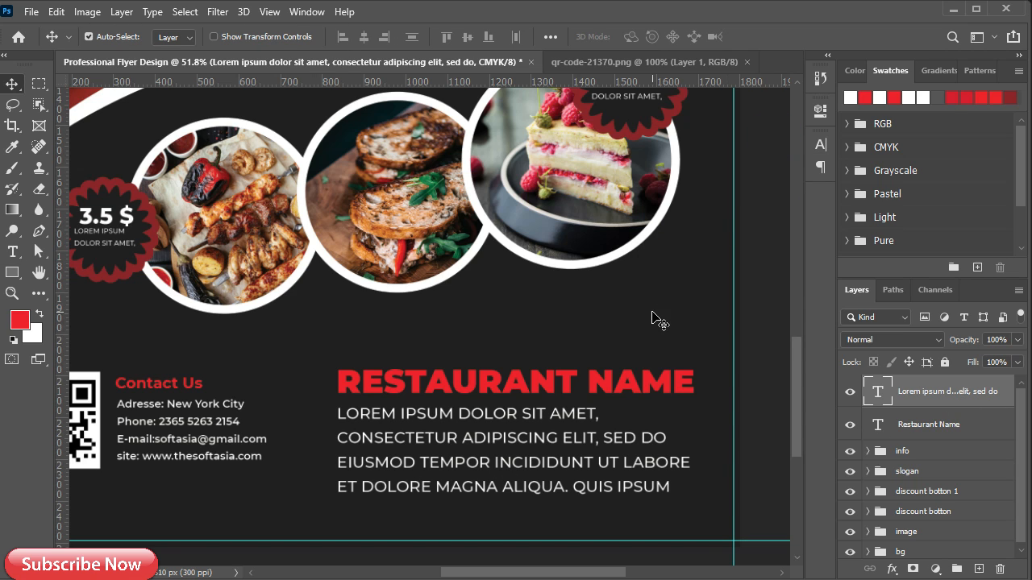
Turn off all caps for the Lorem Ipsum paragraph below the restaurant name.
click(820, 144)
click(687, 256)
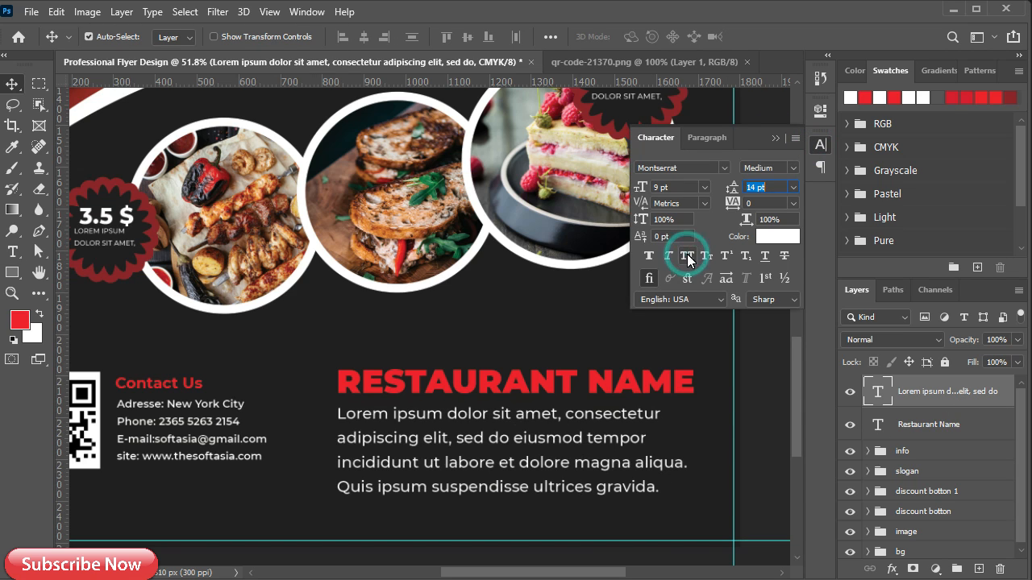
click(774, 139)
Align the Lorem Ipsum paragraph's left edge with the restaurant name's lettering and clear the selection.
scroll(464, 516, up, 2)
ctrl+click(877, 425)
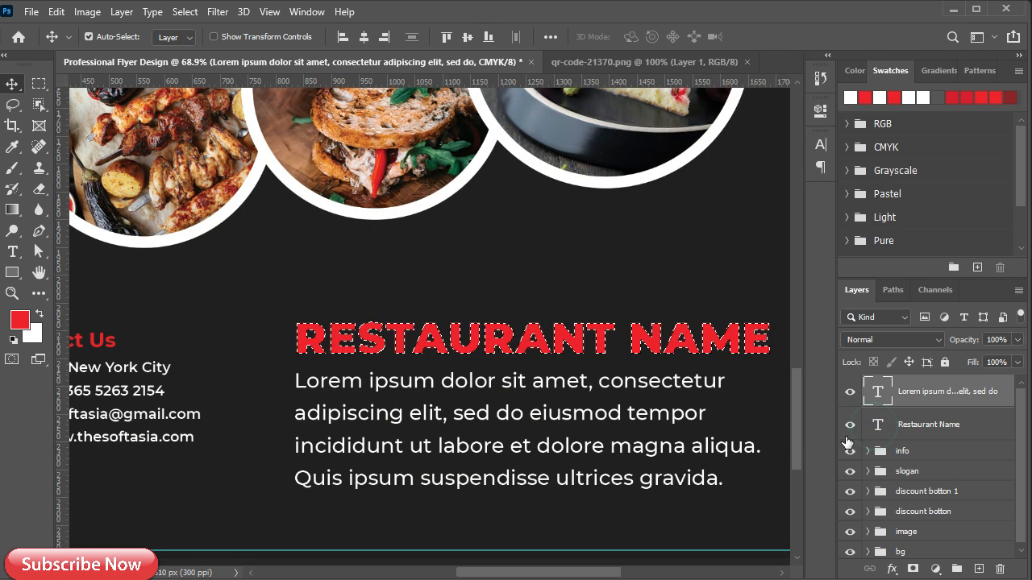
click(342, 37)
key(ctrl+d)
alt+scroll(493, 390, down, 1)
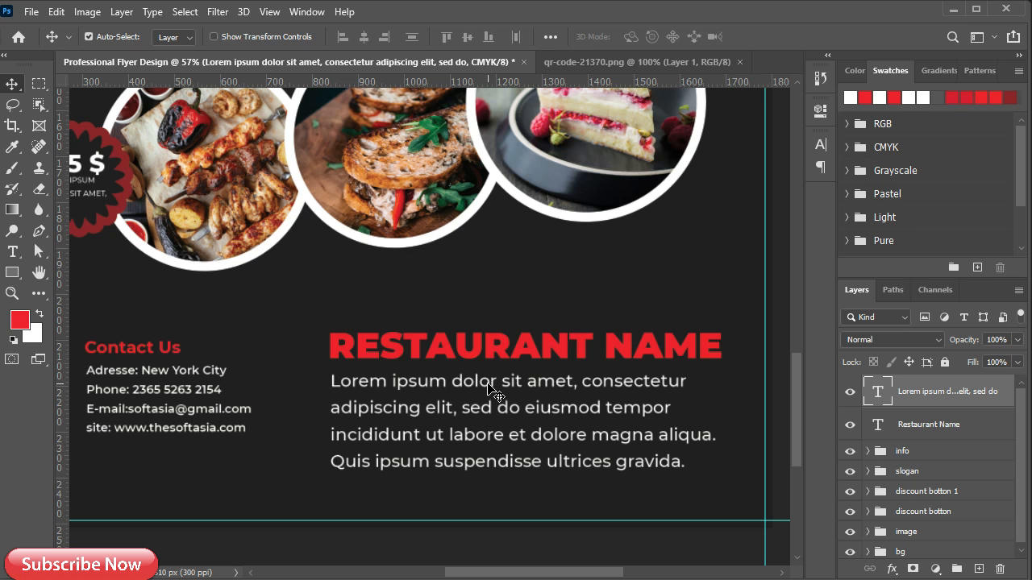
Add a text line above the restaurant name reading "Discount Mont 25%", copied from the Notepad notes.
key(t)
click(485, 288)
key(alt+Tab)
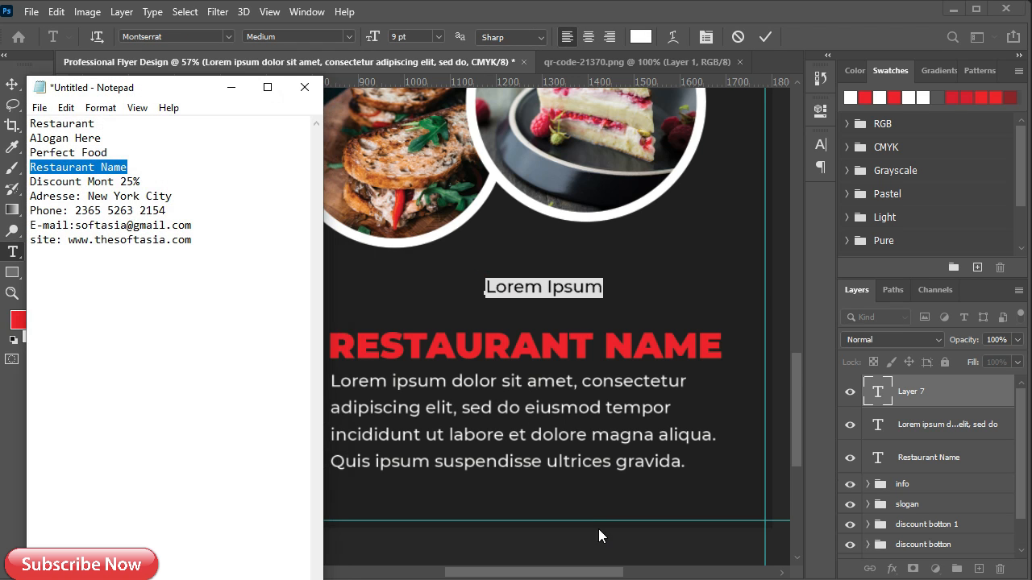
drag(153, 181, 31, 181)
key(ctrl+c)
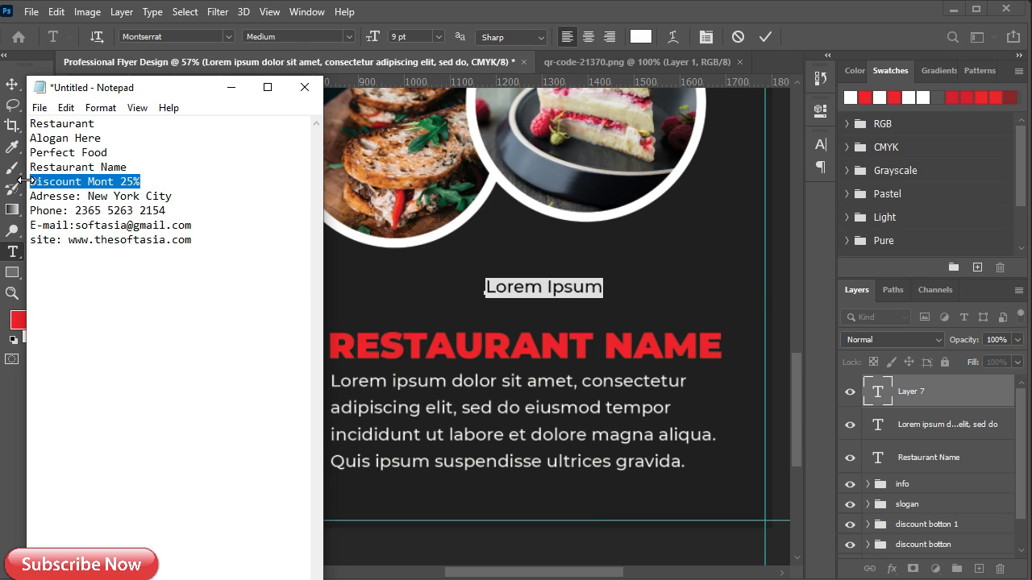
click(231, 87)
key(ctrl+v)
click(925, 394)
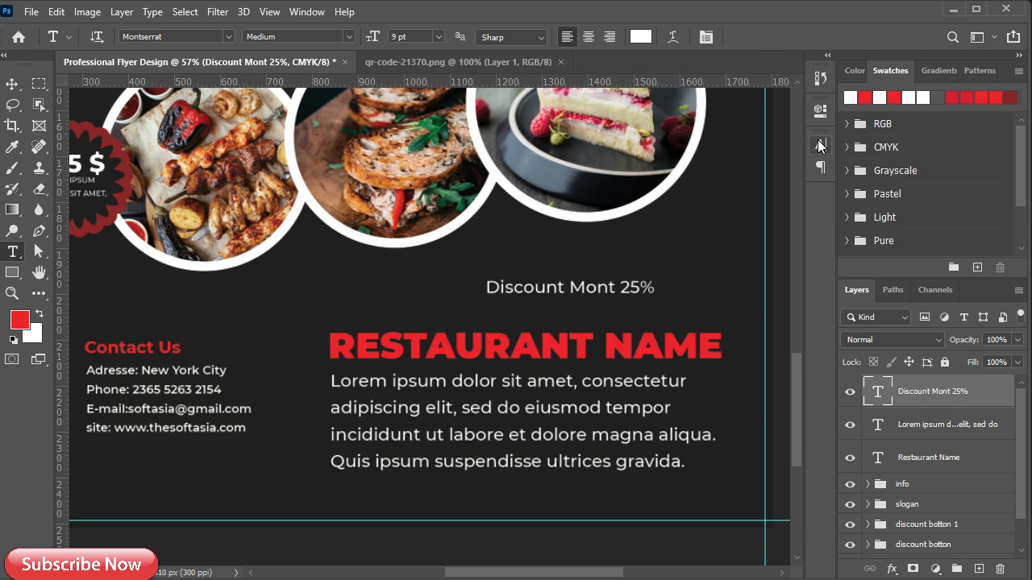
Set the "Discount Mont 25%" line's font weight to Montserrat SemiBold.
click(820, 145)
click(770, 167)
click(761, 307)
click(786, 188)
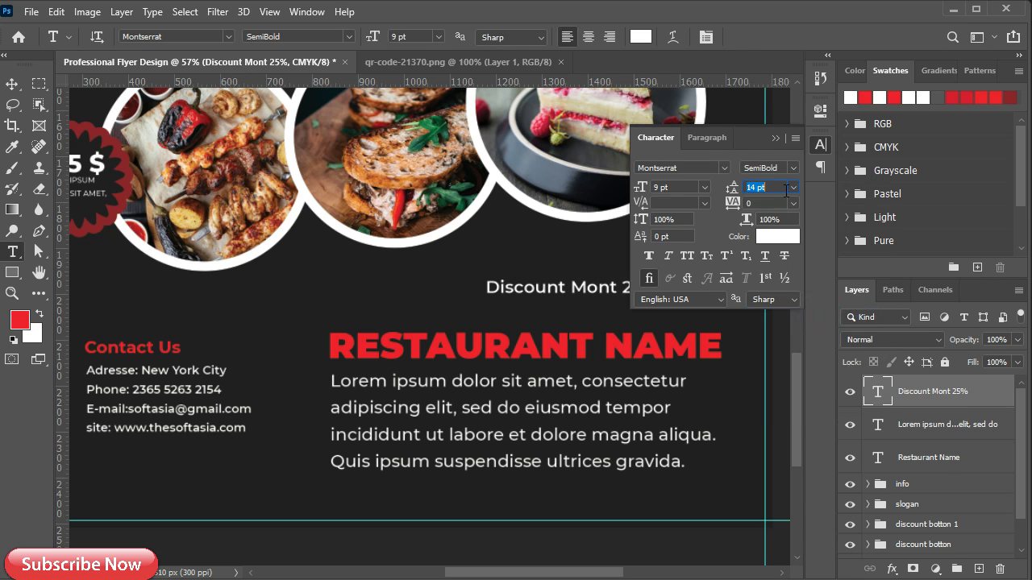
click(775, 140)
key(v)
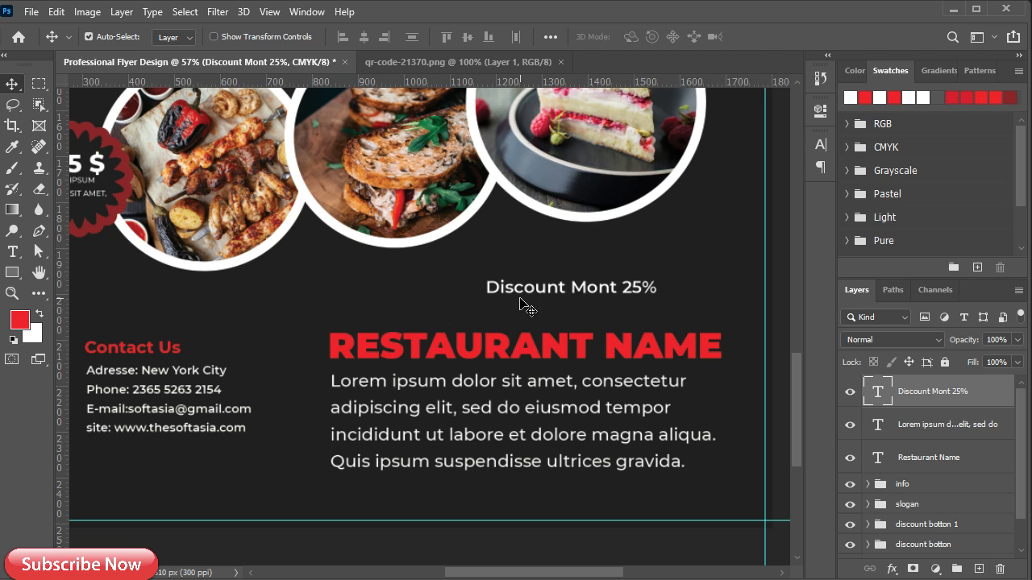
Move the "Discount Mont 25%" line directly above the restaurant name and scale it up to about 182%.
key(ctrl+t)
drag(536, 294, 465, 321)
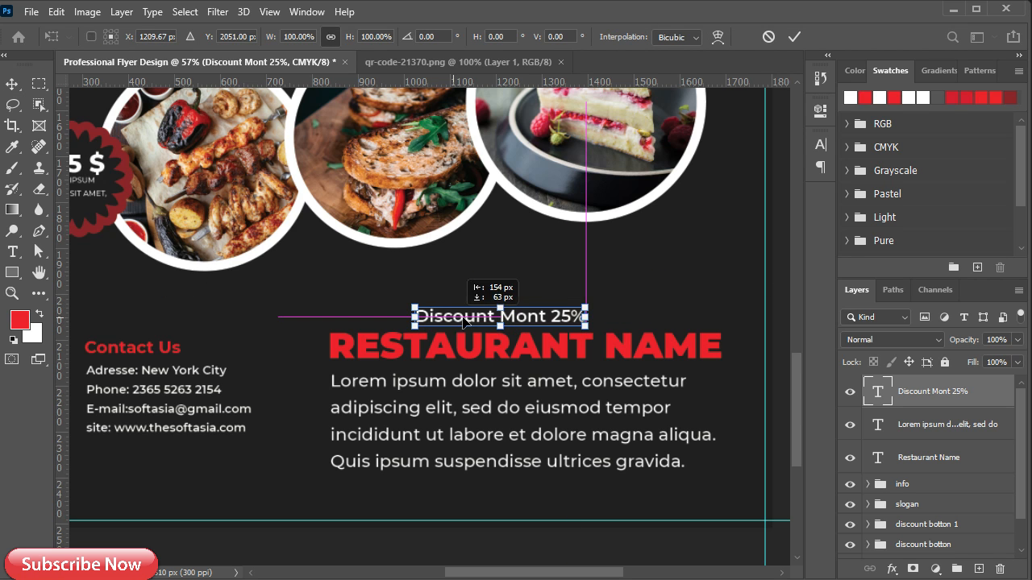
drag(585, 308, 728, 291)
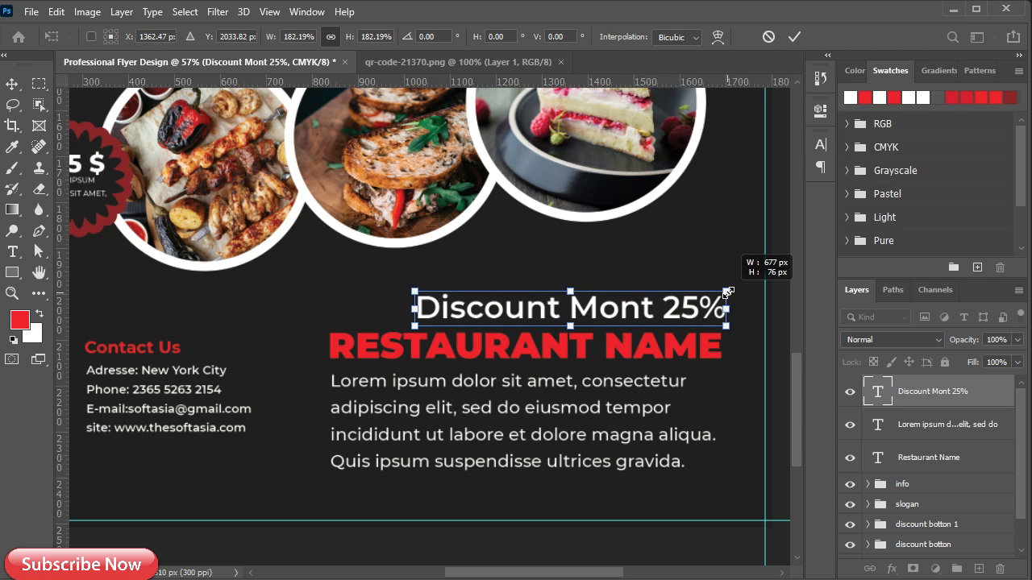
click(794, 37)
Scale the "Discount Mont 25%" line to about 102% so it ends at the restaurant name's right edge.
scroll(447, 397, up, 2)
drag(516, 291, 507, 297)
drag(578, 401, 491, 401)
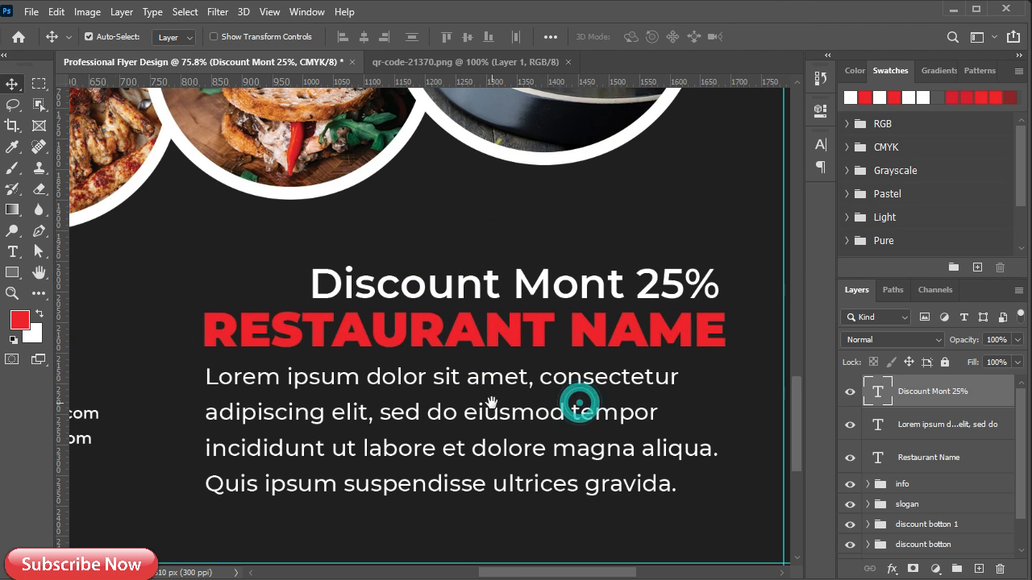
key(ctrl+t)
drag(721, 261, 730, 243)
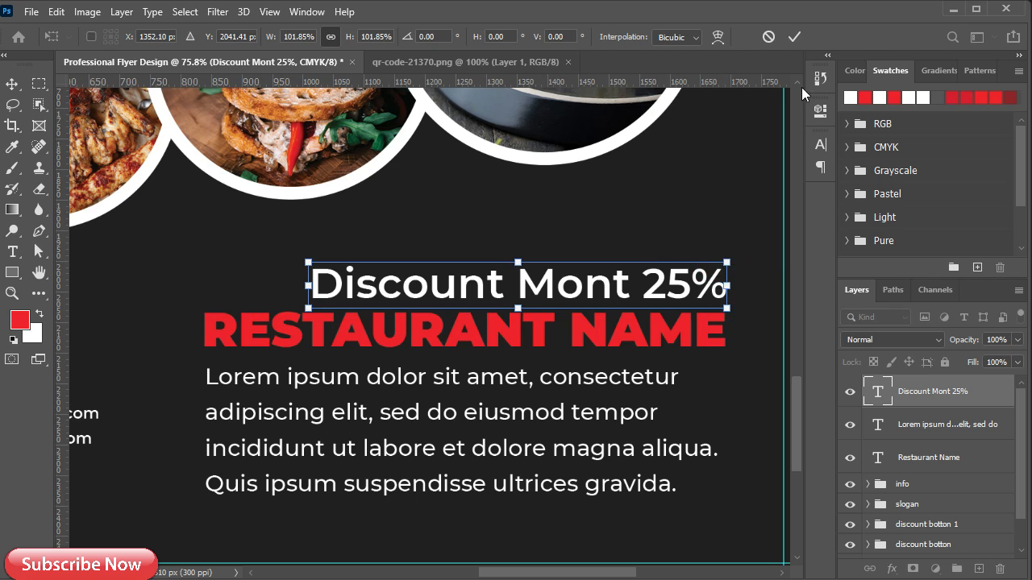
click(794, 37)
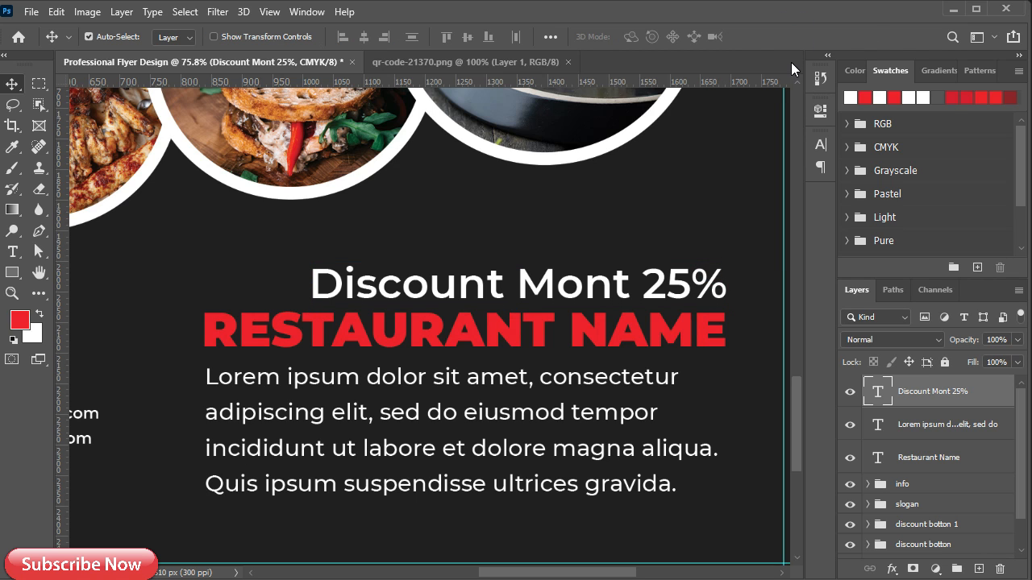
Set the Lorem Ipsum paragraph's line spacing to 12 pt.
click(496, 380)
click(823, 148)
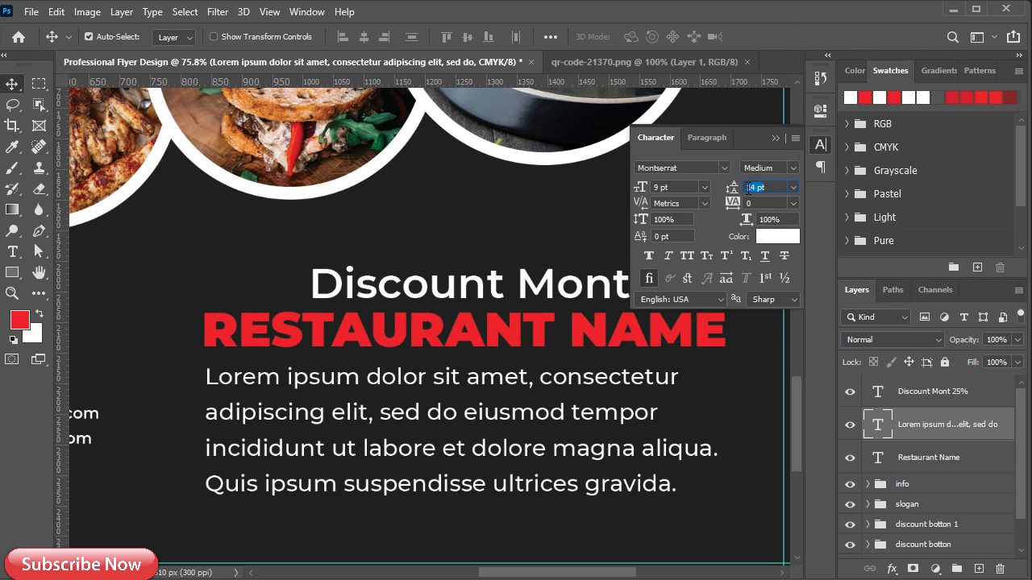
mouse_move(732, 187)
mouse_down()
mouse_move(722, 187)
mouse_move(732, 186)
mouse_move(730, 200)
mouse_move(736, 184)
mouse_up()
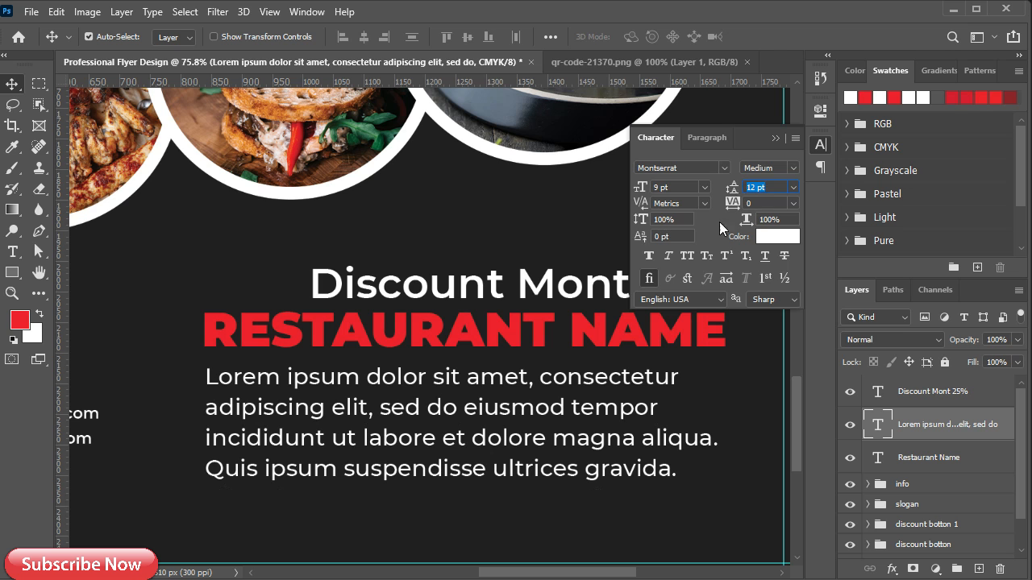
click(777, 139)
Align the Lorem Ipsum paragraph to the restaurant name's left edge and the discount line to its right edge.
ctrl+click(877, 457)
click(340, 38)
key(ctrl+d)
ctrl+click(874, 447)
click(894, 391)
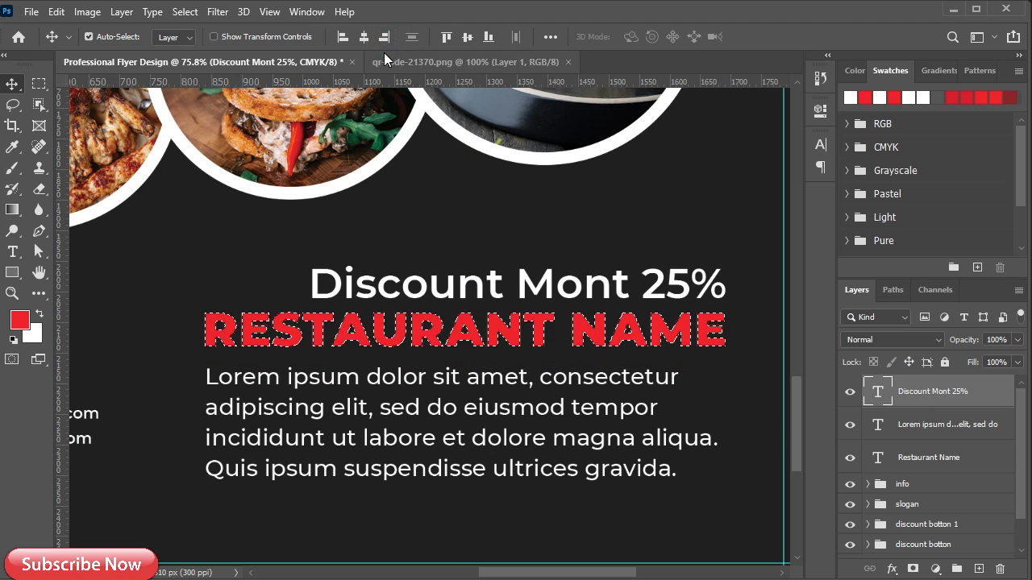
key(ctrl+d)
Group the discount line, Lorem Ipsum paragraph and restaurant name layers, and name the group "main text".
shift+click(912, 466)
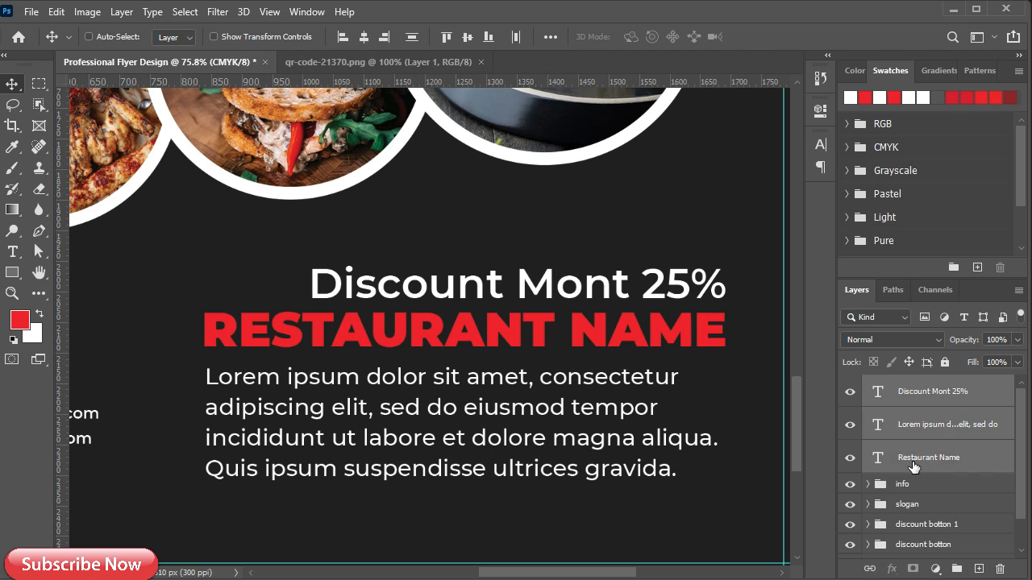
key(ctrl+g)
double_click(907, 384)
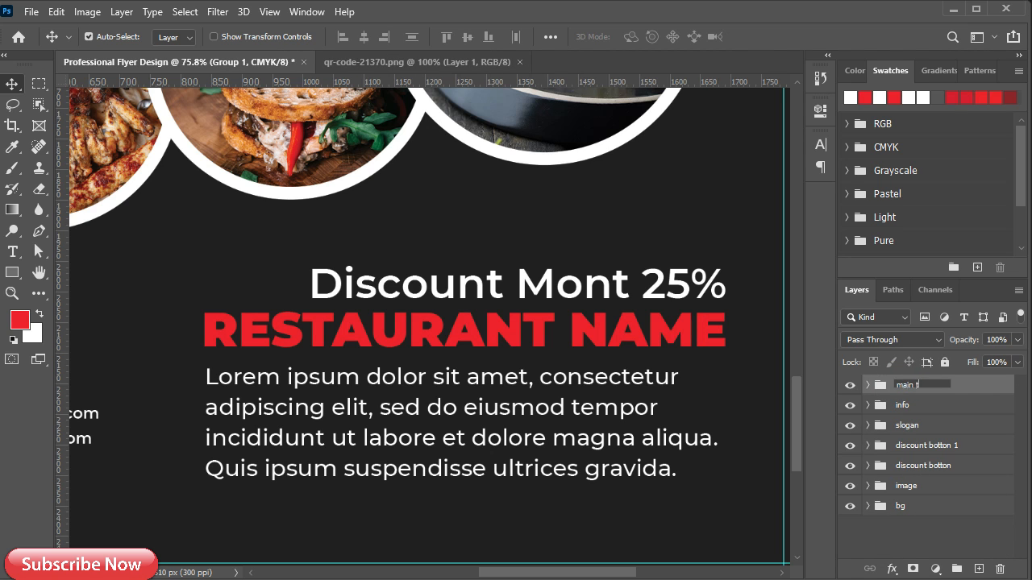
click(975, 394)
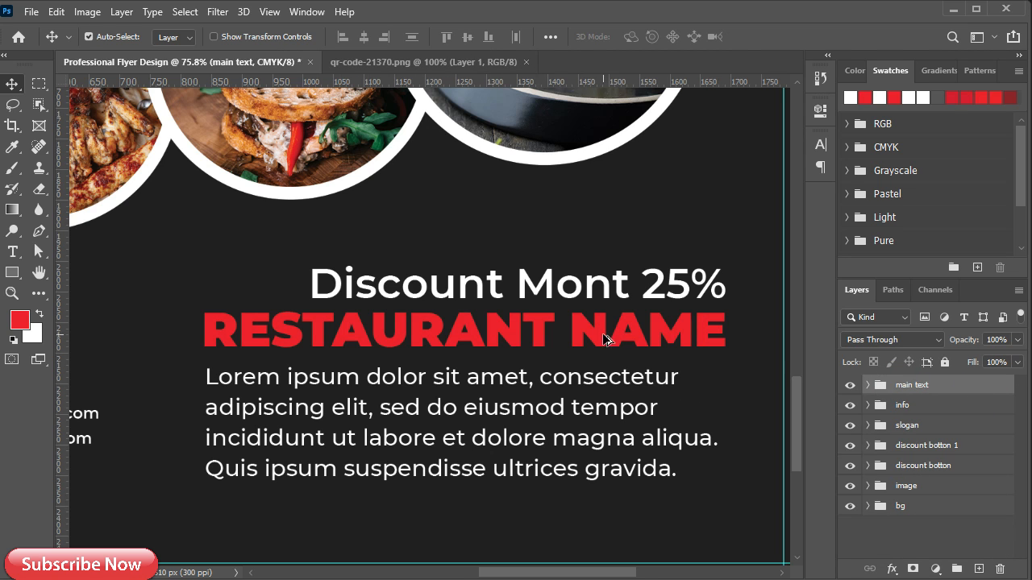
Change the stroke of the price badge on the cake photo to bright red and collapse its layer group.
scroll(601, 333, down, 3)
scroll(555, 381, down, 2)
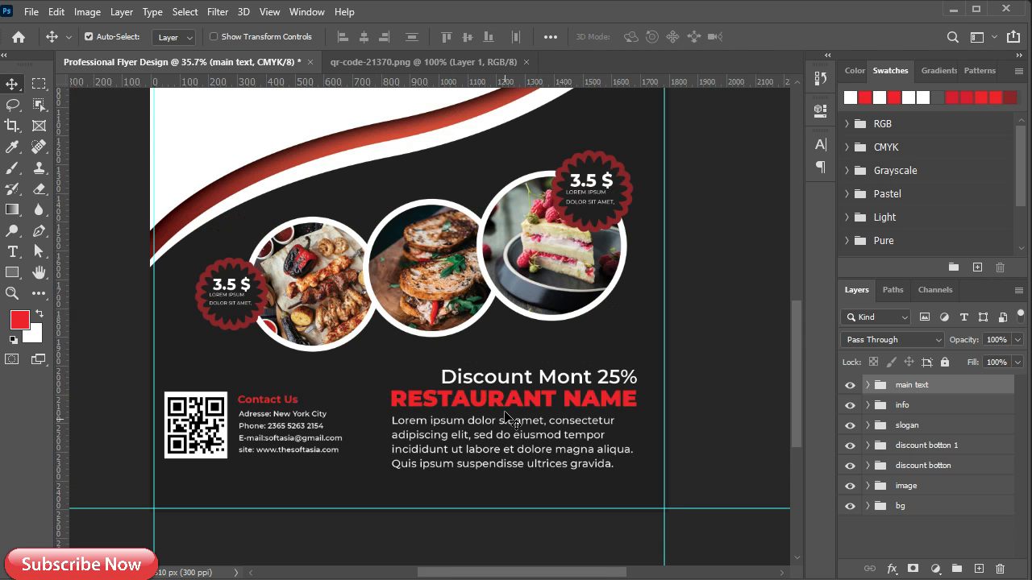
scroll(565, 173, up, 4)
click(560, 161)
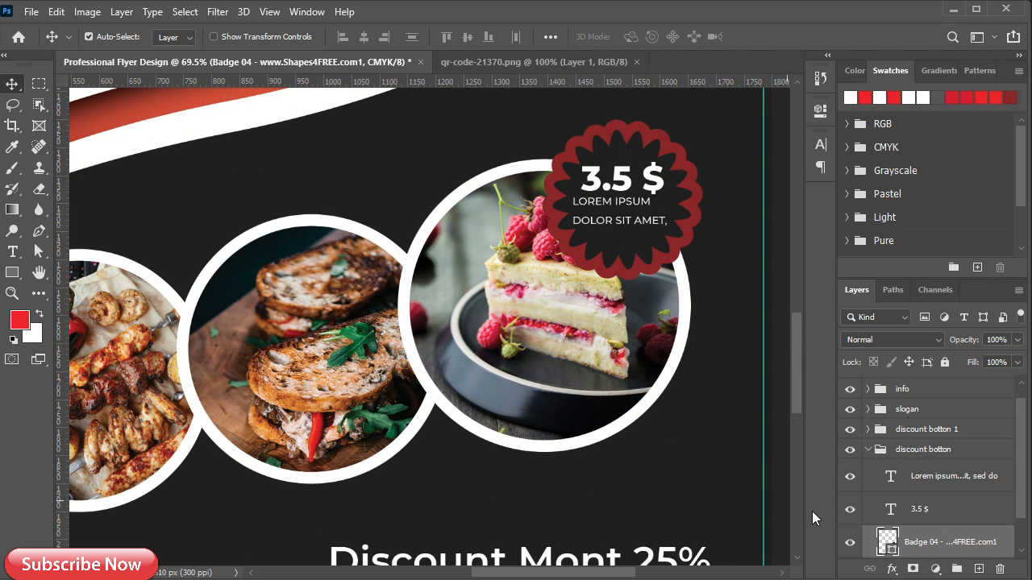
click(12, 272)
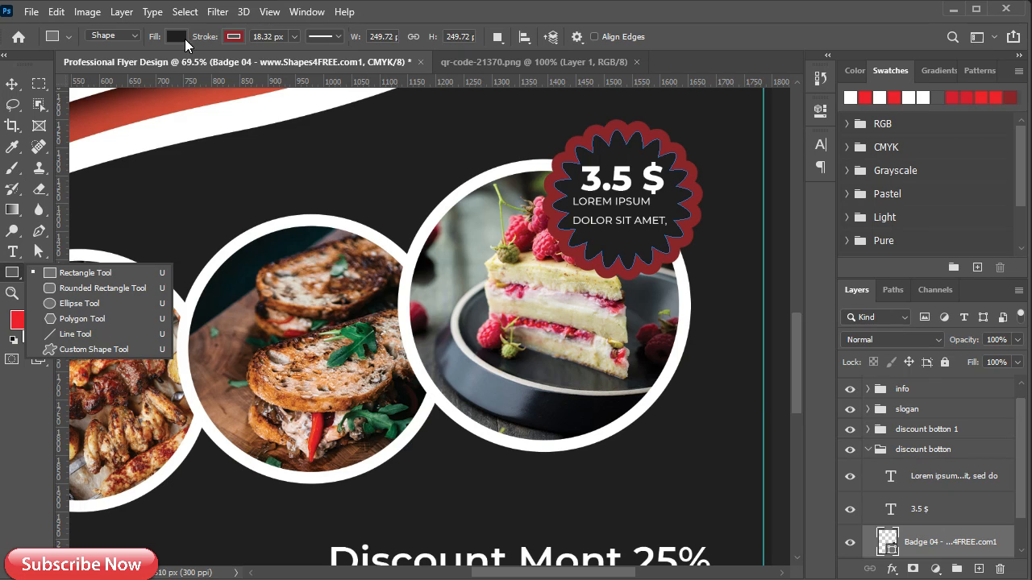
click(232, 36)
click(148, 121)
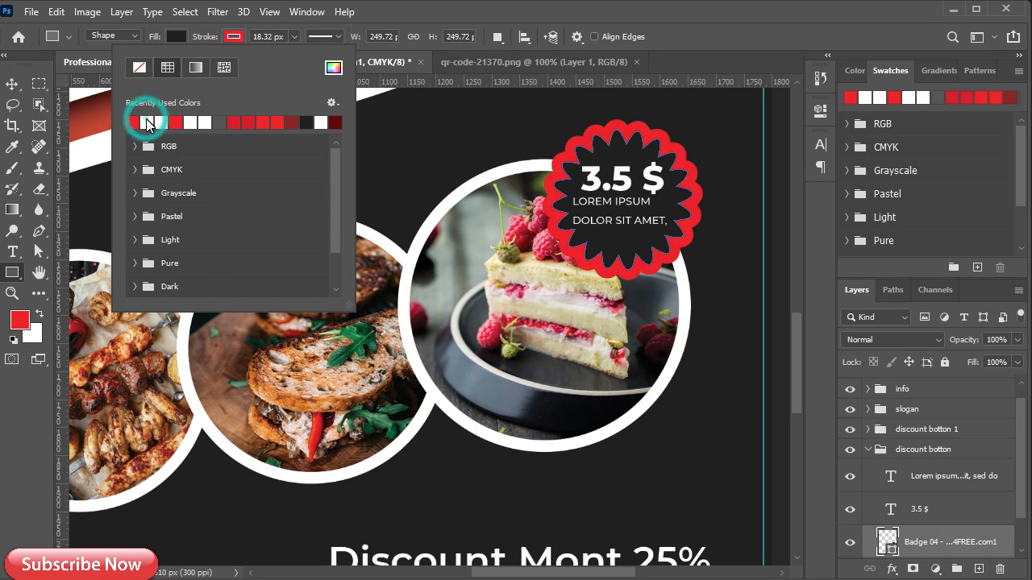
click(704, 25)
click(868, 451)
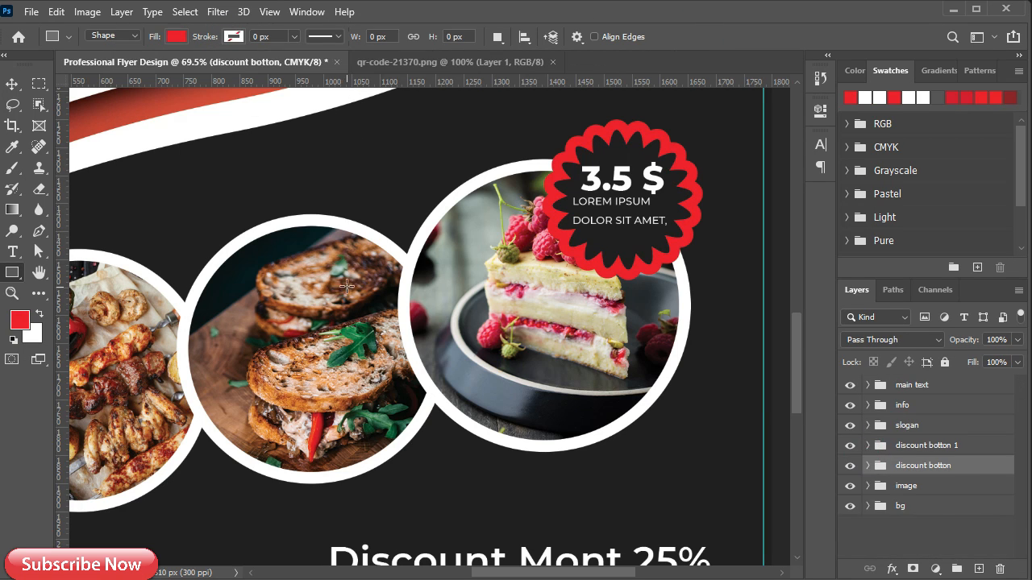
Change the stroke of the price badge beside the grilled skewers photo to the same bright red.
key(v)
drag(224, 276, 423, 167)
click(170, 254)
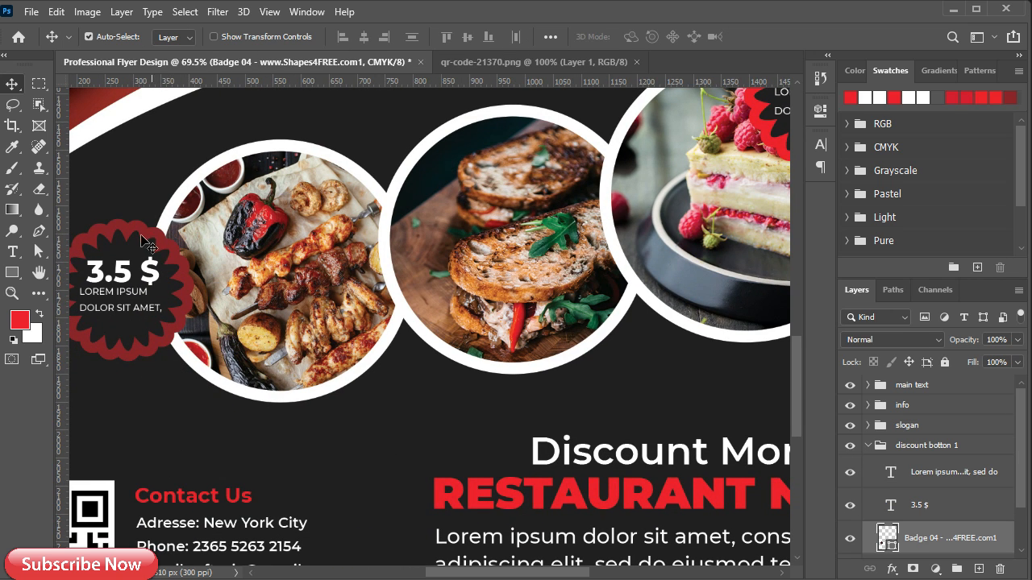
click(820, 111)
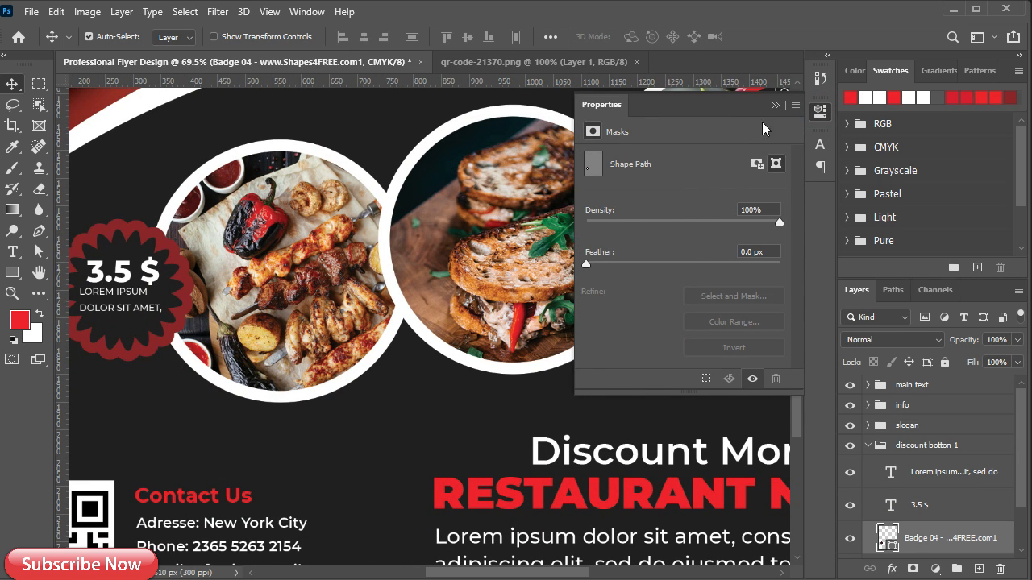
click(775, 105)
click(13, 274)
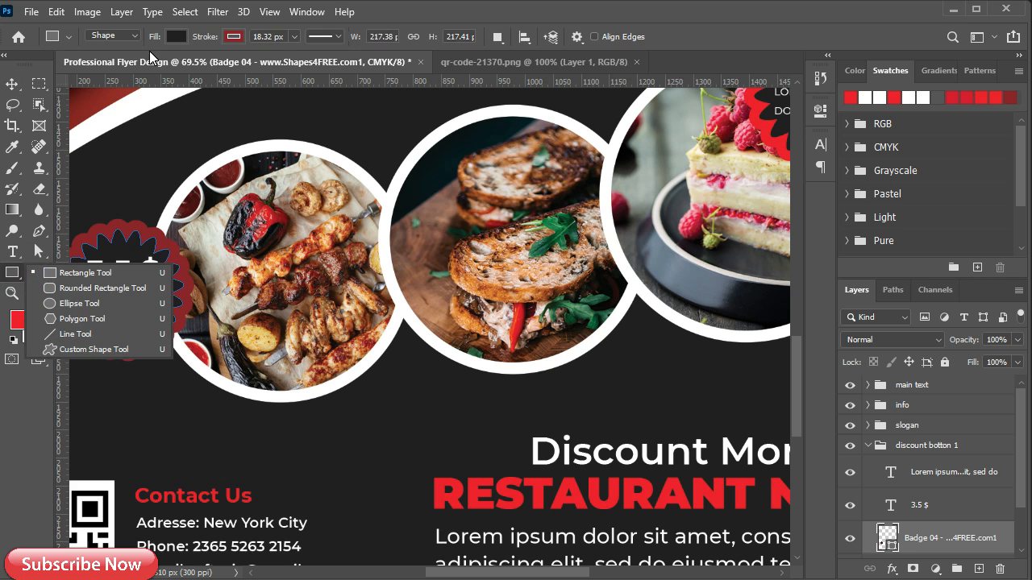
click(234, 36)
click(131, 122)
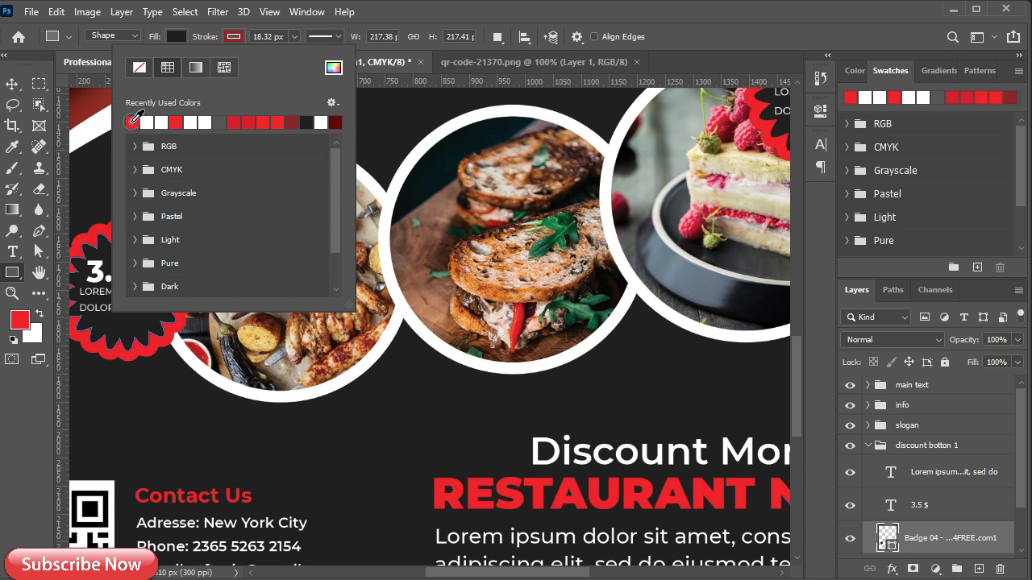
click(424, 3)
click(8, 86)
Add a text line reading "Perfect Food", copied from the notes, in the white area below the burgers.
drag(409, 275, 438, 378)
scroll(408, 214, down, 5)
scroll(410, 198, up, 2)
drag(283, 188, 346, 353)
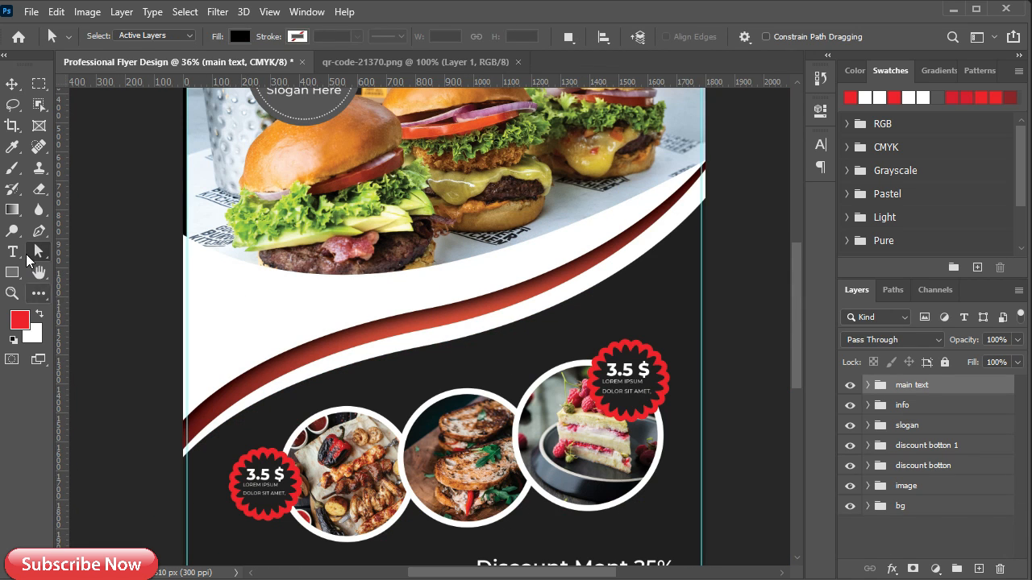
key(t)
click(210, 299)
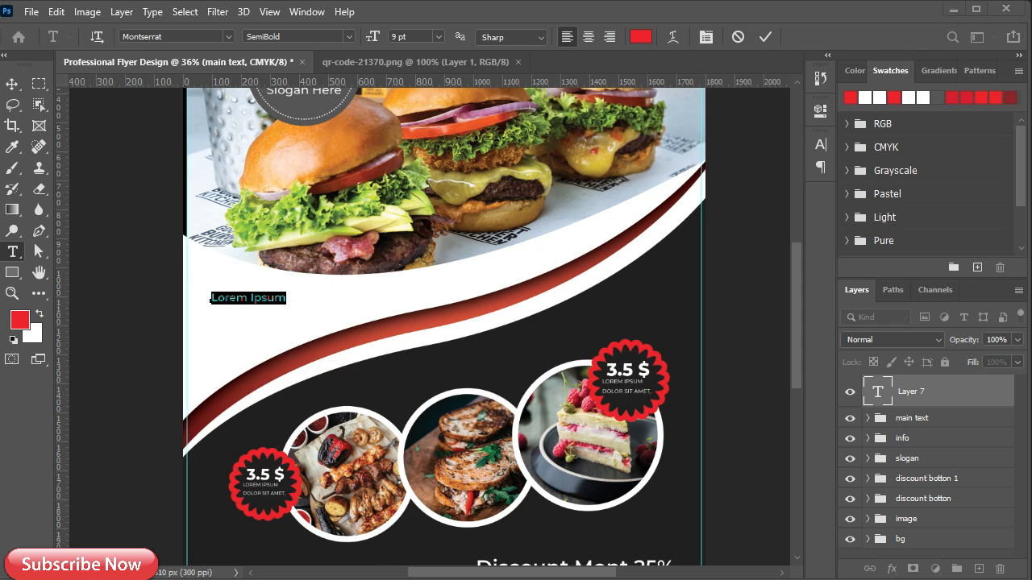
key(alt+Tab)
drag(115, 154, 9, 156)
key(ctrl+c)
click(238, 86)
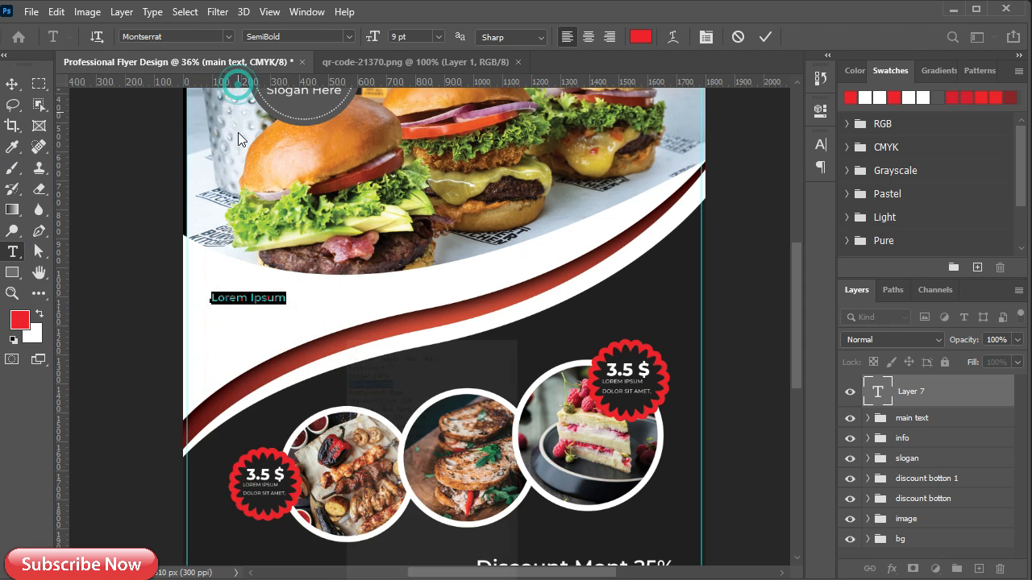
key(ctrl+v)
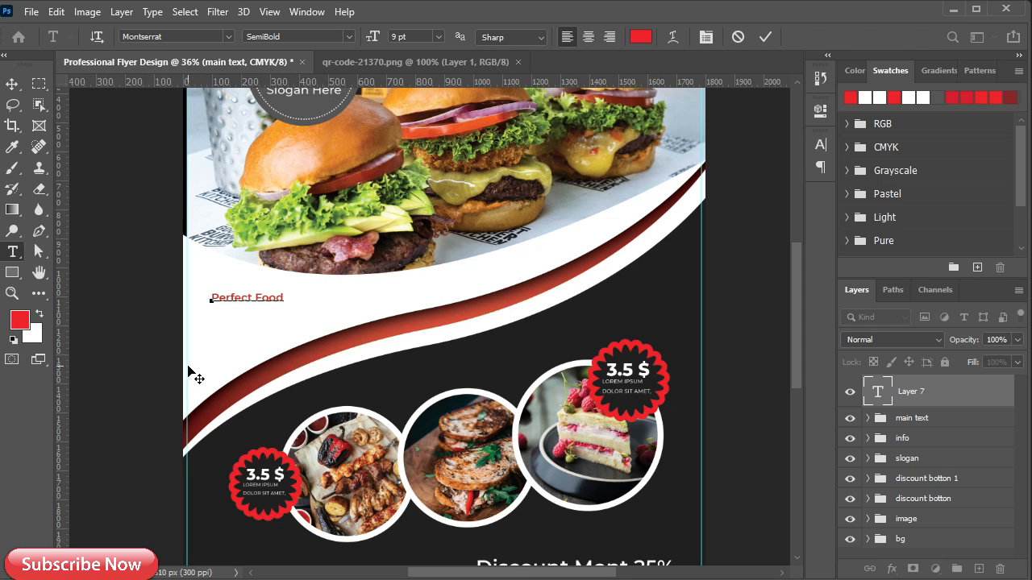
Colour the word "Perfect" black in the "Perfect Food" text.
key(ctrl+a)
scroll(241, 291, up, 3)
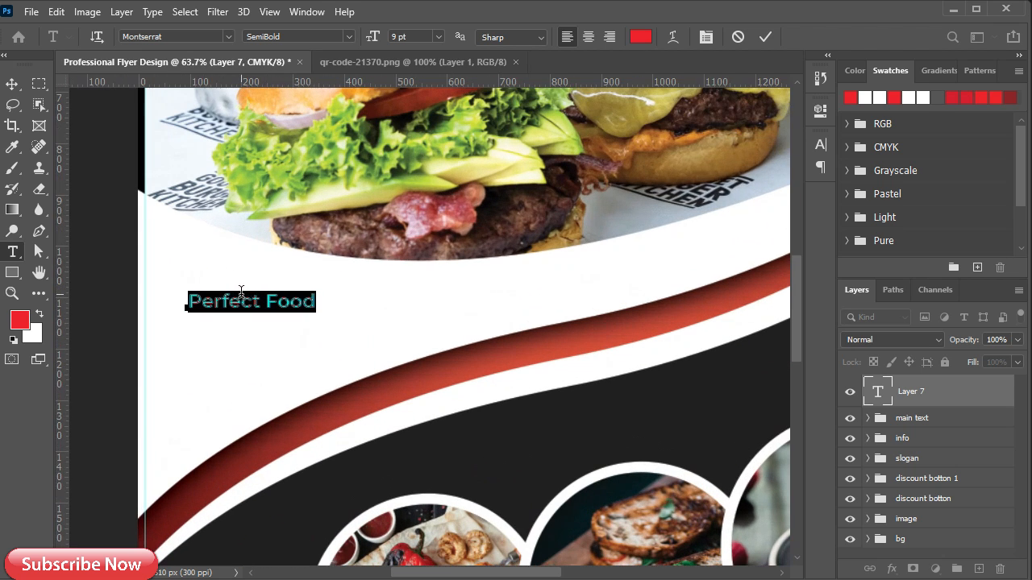
click(819, 146)
drag(259, 300, 186, 301)
click(777, 236)
click(666, 427)
click(998, 228)
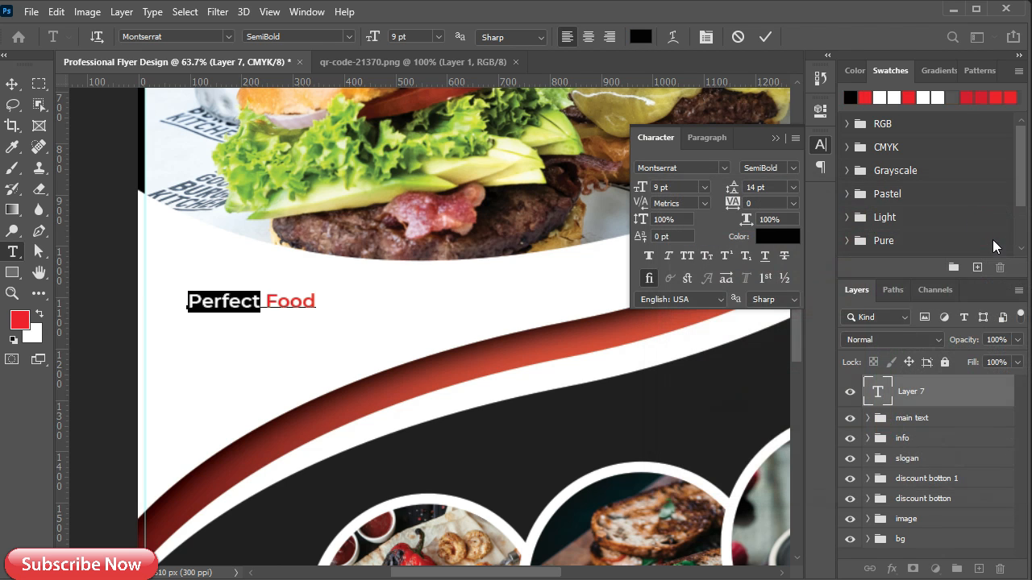
Set the whole "Perfect Food" text's font size to 14 pt.
triple_click(316, 301)
click(705, 188)
click(698, 300)
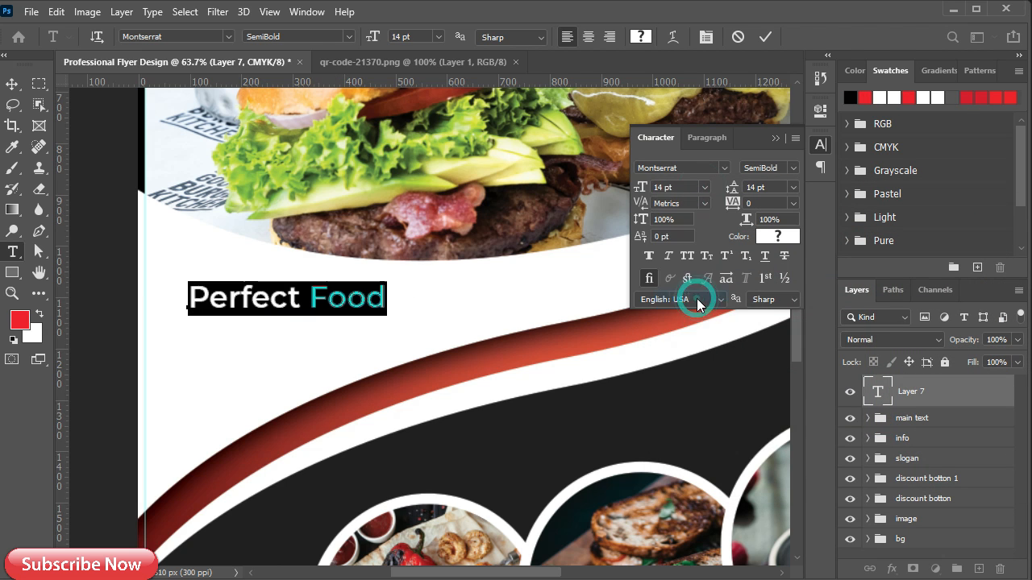
Commit the "Perfect Food" text and warp it with a horizontal Arc of negative bend so it bows downward.
click(765, 37)
click(673, 36)
click(533, 137)
click(526, 180)
drag(547, 218, 483, 219)
click(653, 148)
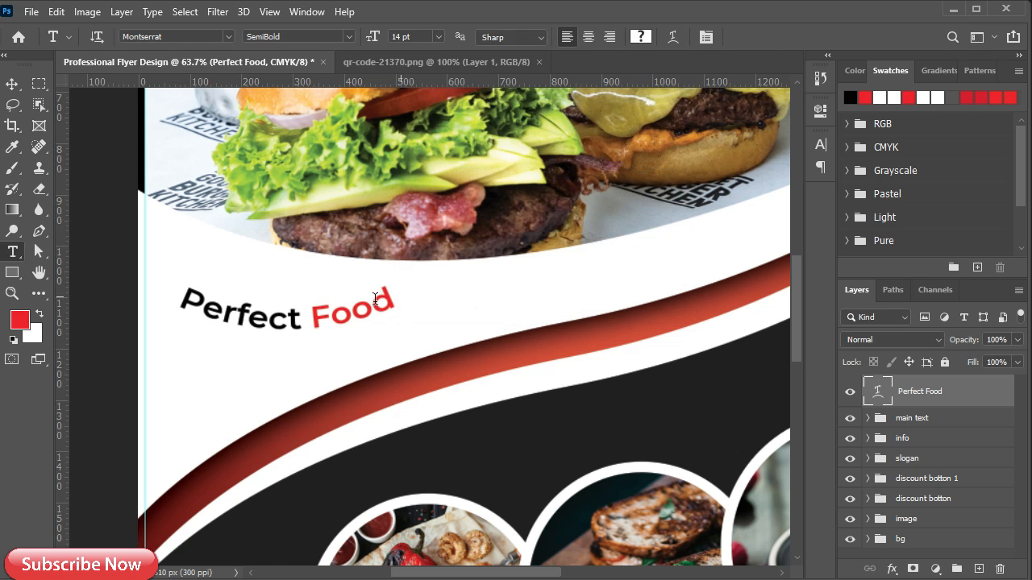
Rotate the warped "Perfect Food" text slightly clockwise and move it up against the curved edge below the burgers.
key(ctrl+t)
drag(408, 266, 422, 279)
drag(278, 334, 272, 287)
click(794, 37)
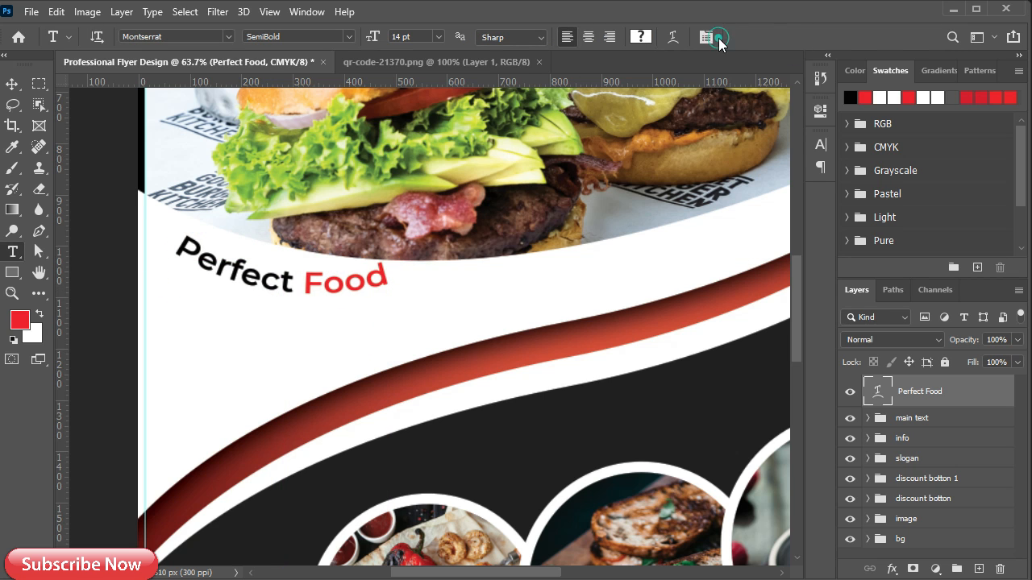
Set the Arc warp bend of the "Perfect Food" text to -20%.
click(672, 37)
drag(482, 218, 489, 217)
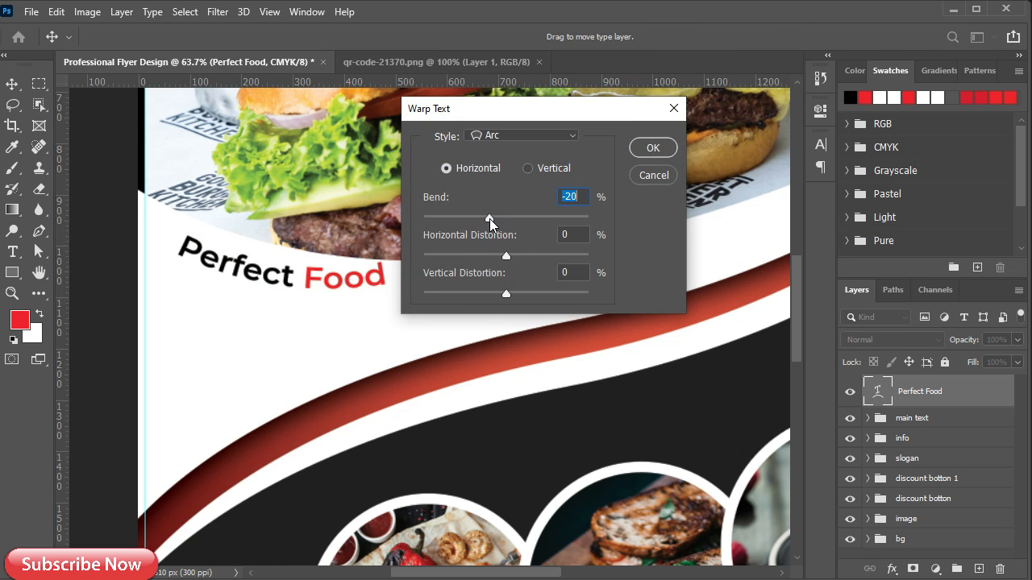
click(645, 146)
Rotate the "Perfect Food" text about 3.9° clockwise and nudge it to follow the curve under the front burger.
key(v)
drag(377, 279, 378, 280)
key(ctrl+t)
drag(403, 217, 407, 227)
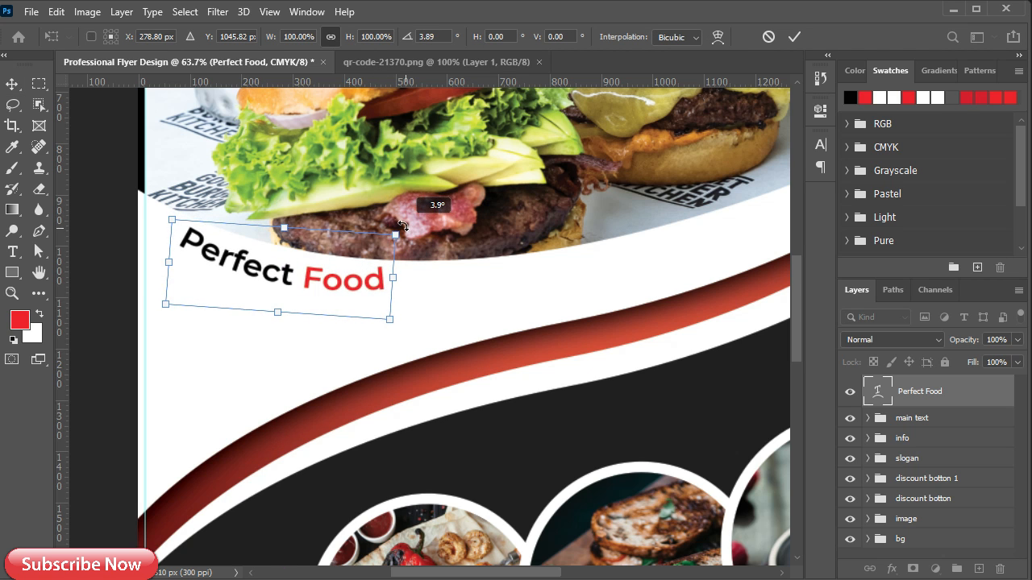
click(793, 38)
drag(244, 258, 239, 263)
Flatten the Arc warp of the "Perfect Food" text slightly by reducing its bend.
key(ctrl+0)
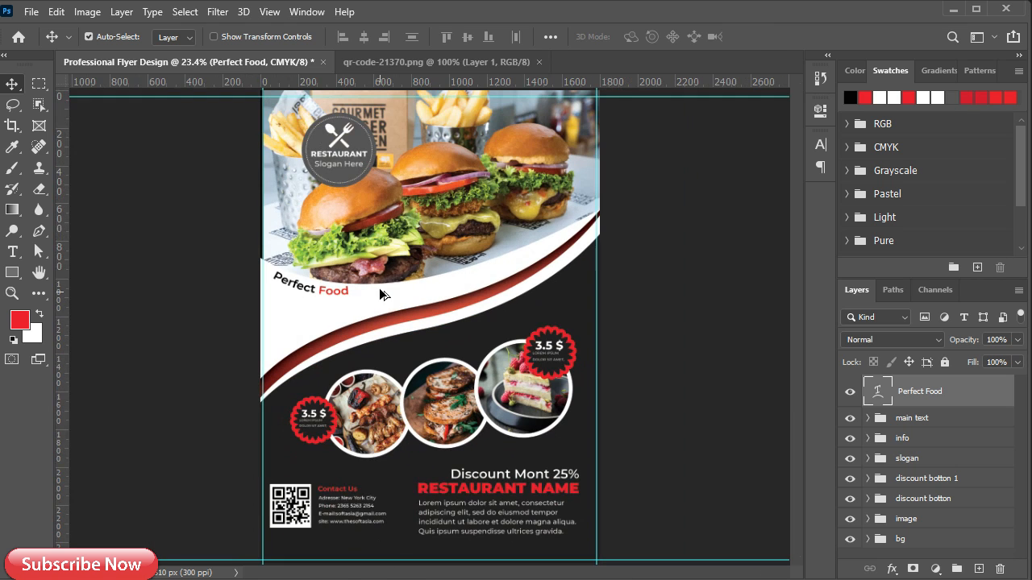
scroll(237, 308, up, 2)
click(12, 251)
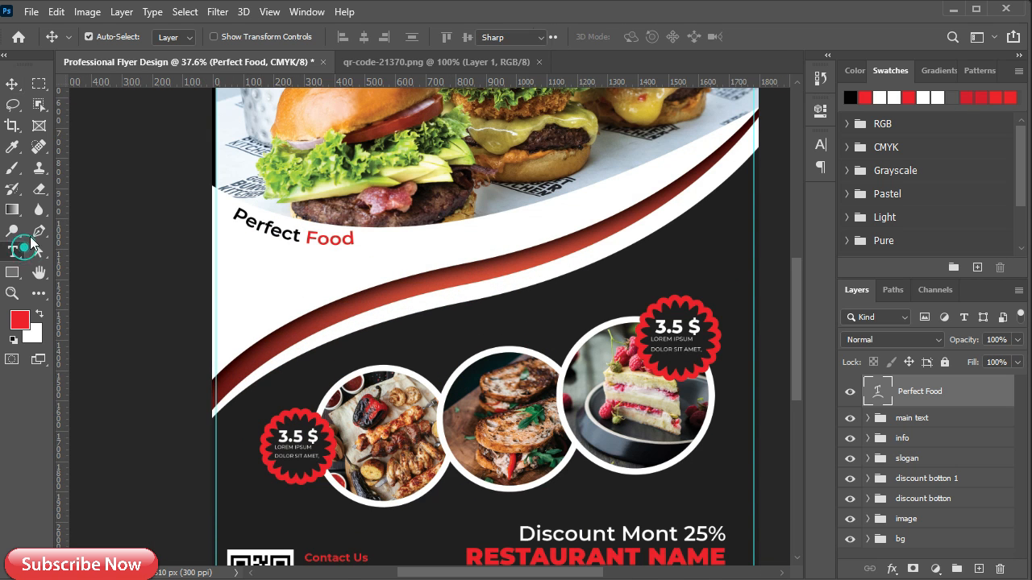
click(677, 37)
drag(490, 219, 494, 223)
click(633, 150)
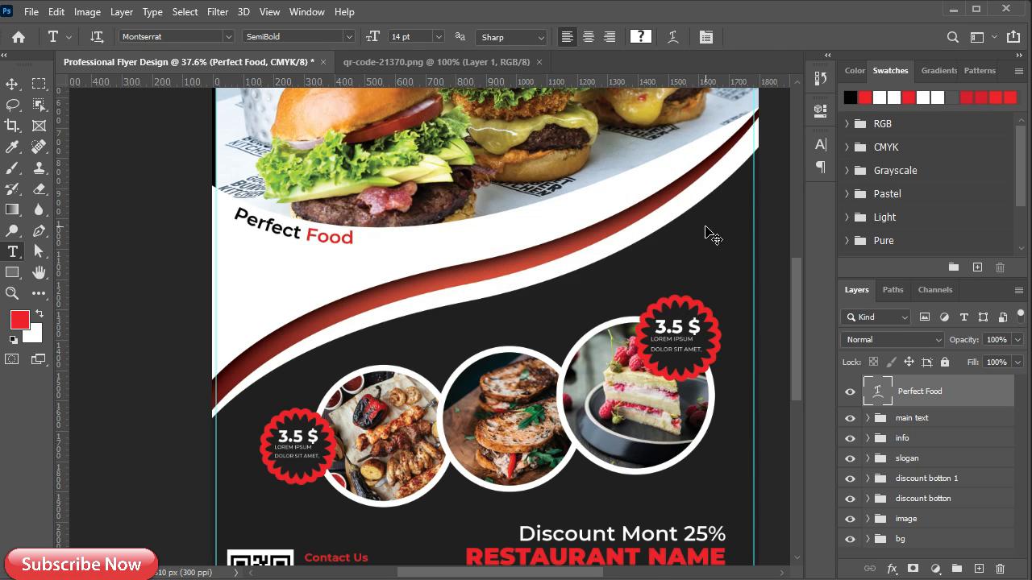
Scale the "Perfect Food" text to about 122% and shift it slightly toward the flyer's left edge.
key(ctrl+t)
drag(353, 214, 381, 204)
drag(334, 245, 329, 246)
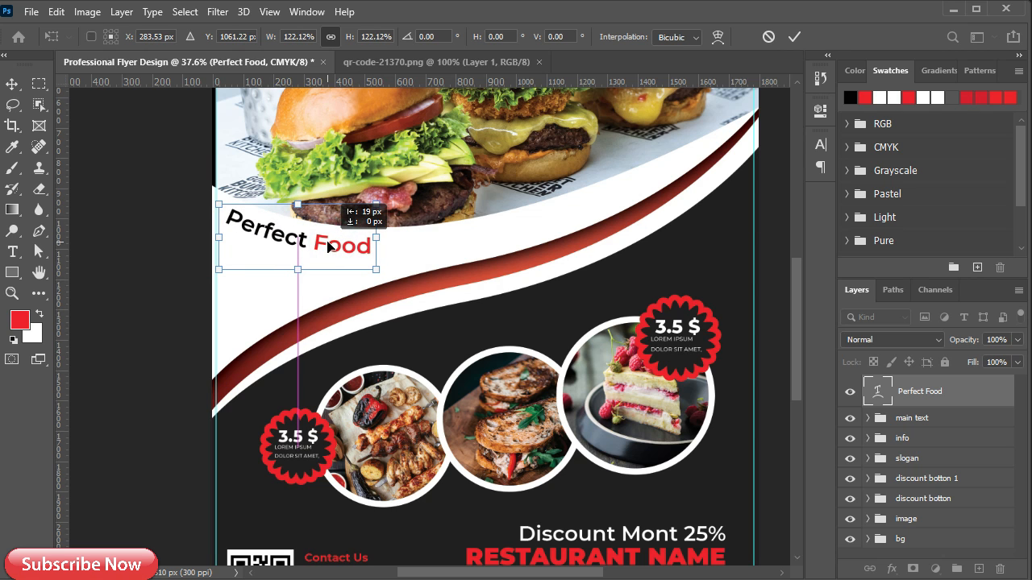
click(794, 36)
key(v)
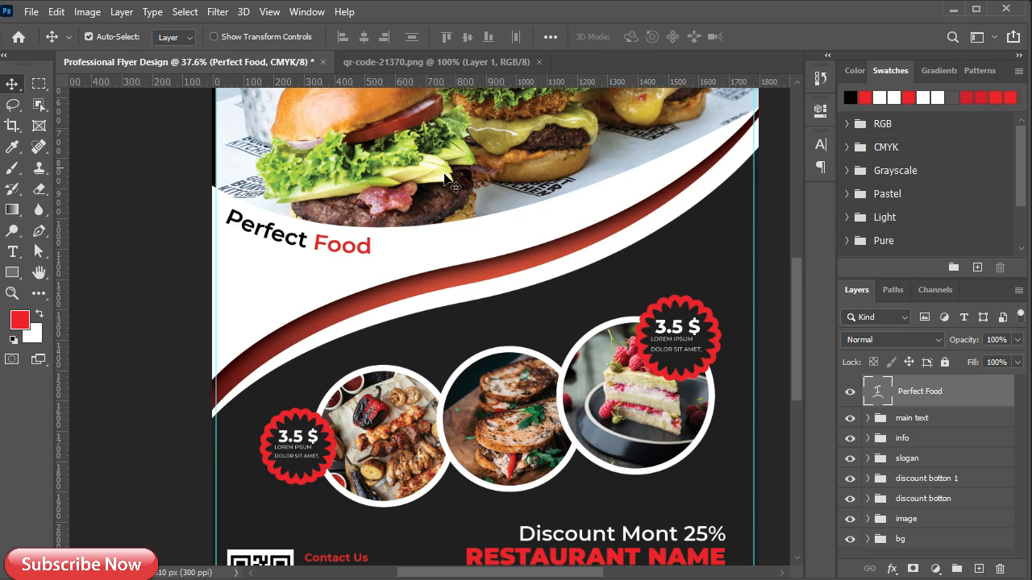
Reshape the lower curve of the burger header's Shape 1 mask by adjusting its curve handle, bringing the photo closer to "Perfect Food".
scroll(350, 203, up, 2)
scroll(350, 203, down, 1)
click(440, 201)
scroll(920, 523, down, 3)
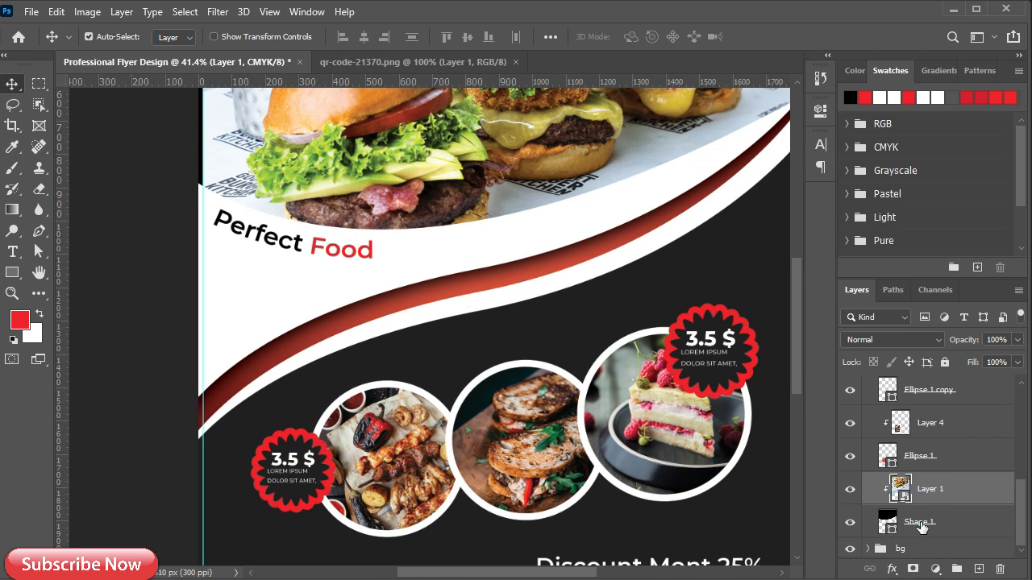
click(919, 522)
click(38, 252)
click(467, 271)
drag(232, 401, 298, 424)
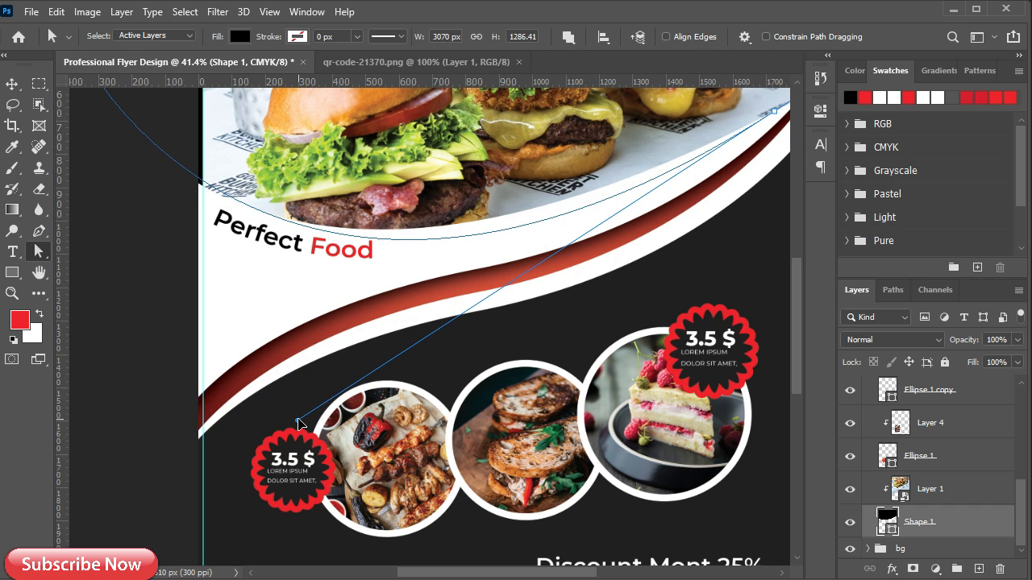
scroll(319, 360, down, 1)
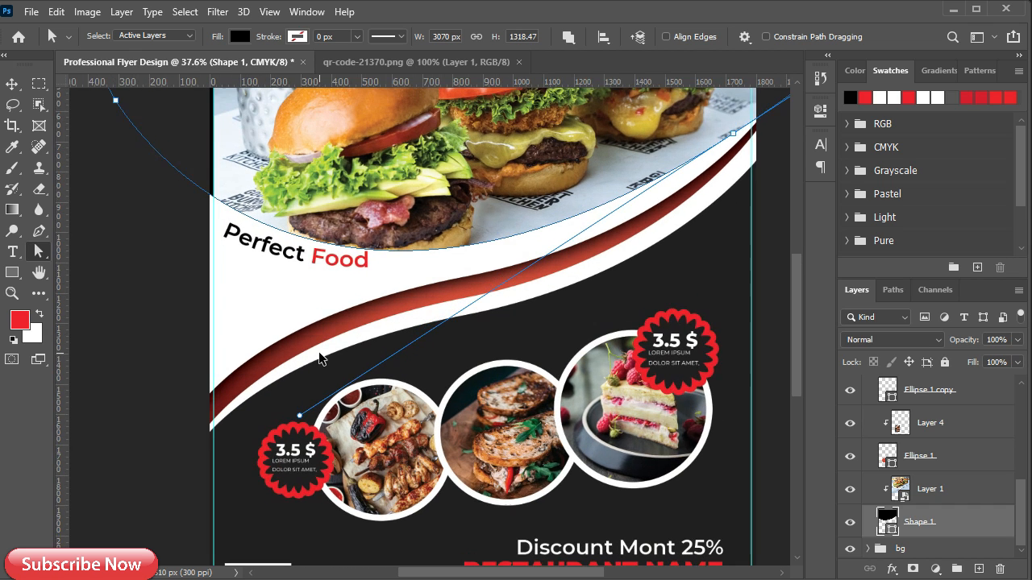
click(12, 84)
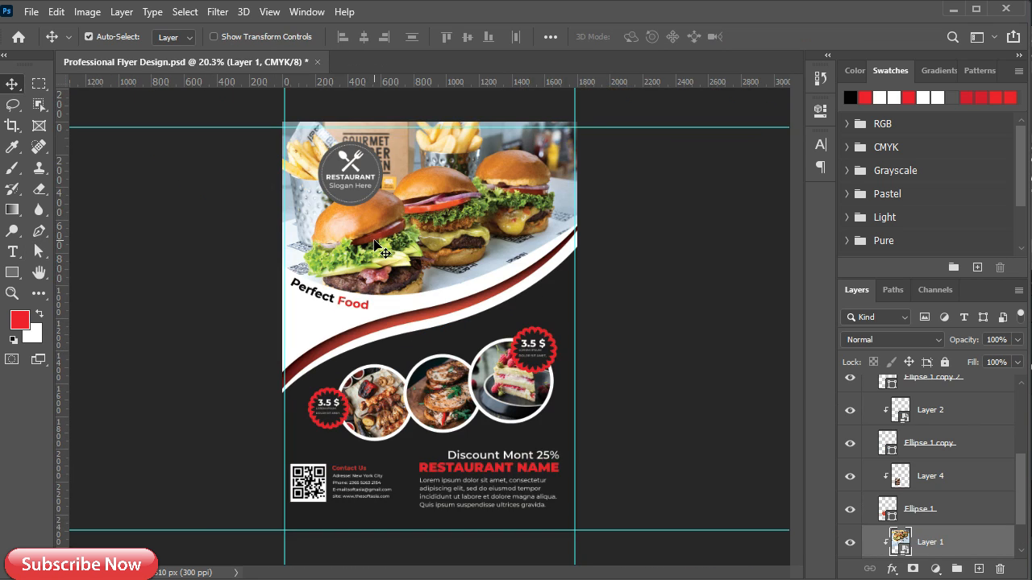
Collapse the image layer group and hide the guides to review the finished flyer.
scroll(380, 246, up, 1)
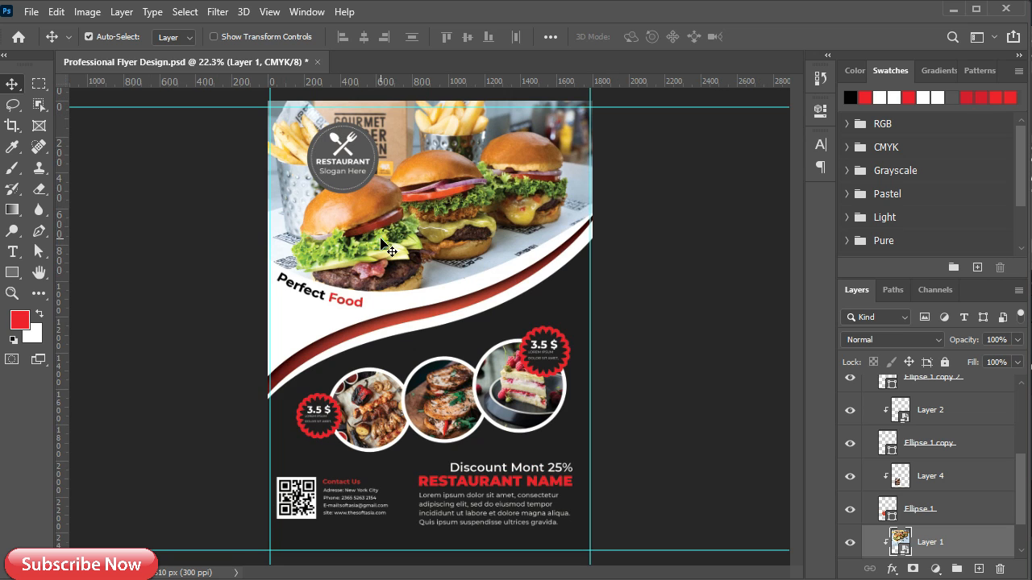
scroll(893, 391, up, 4)
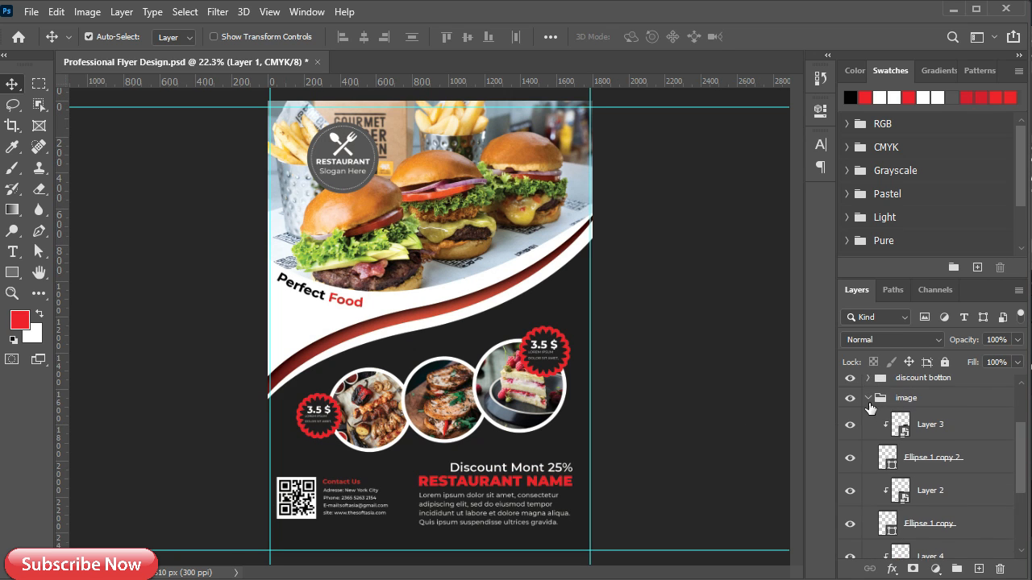
click(868, 401)
key(ctrl+;)
scroll(495, 355, down, 2)
scroll(482, 332, up, 1)
scroll(482, 334, up, 1)
scroll(463, 337, down, 1)
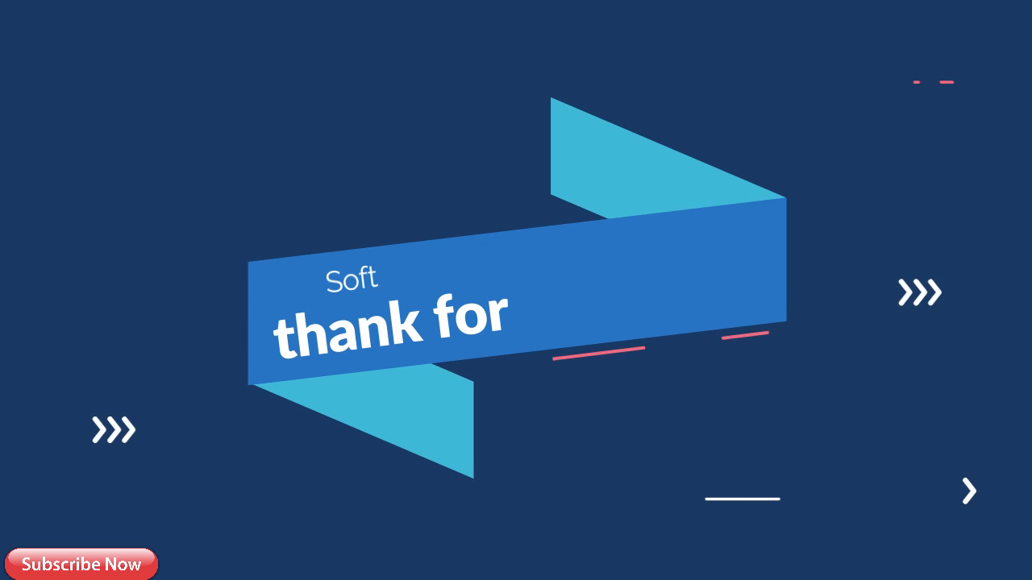